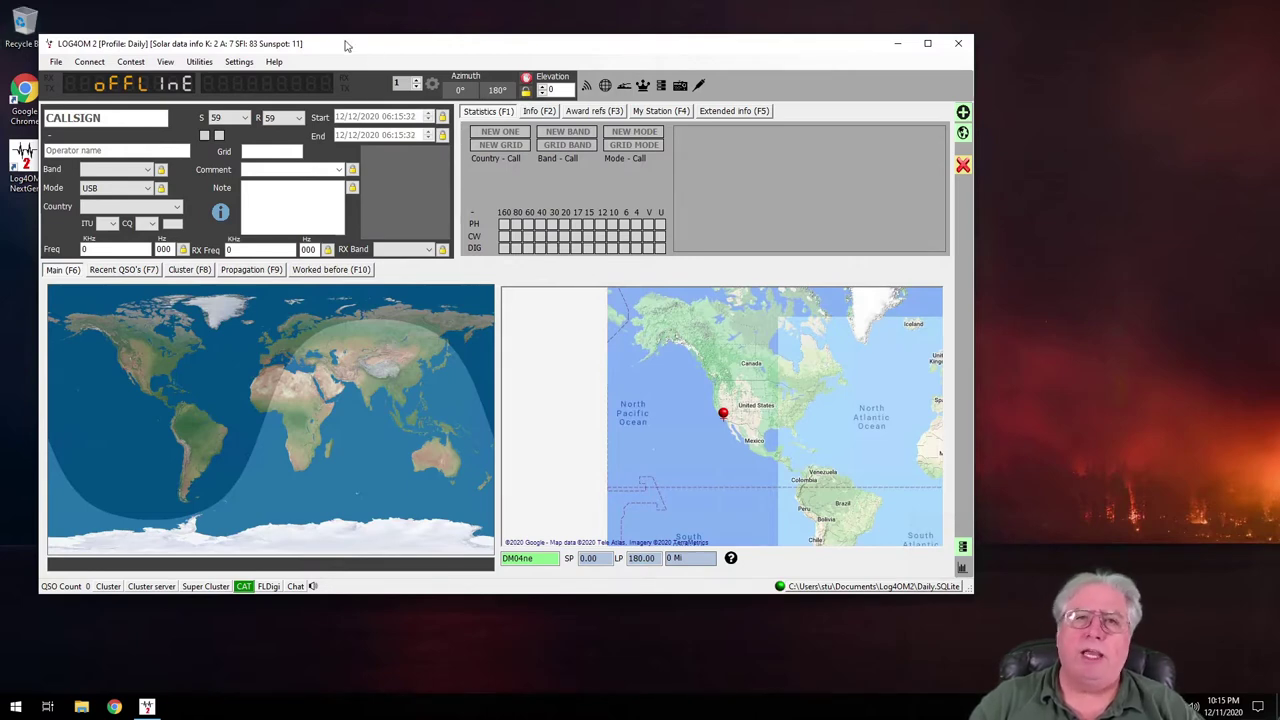
- Open the program configuration and set the distance unit to Miles in the general program settings
click(243, 64)
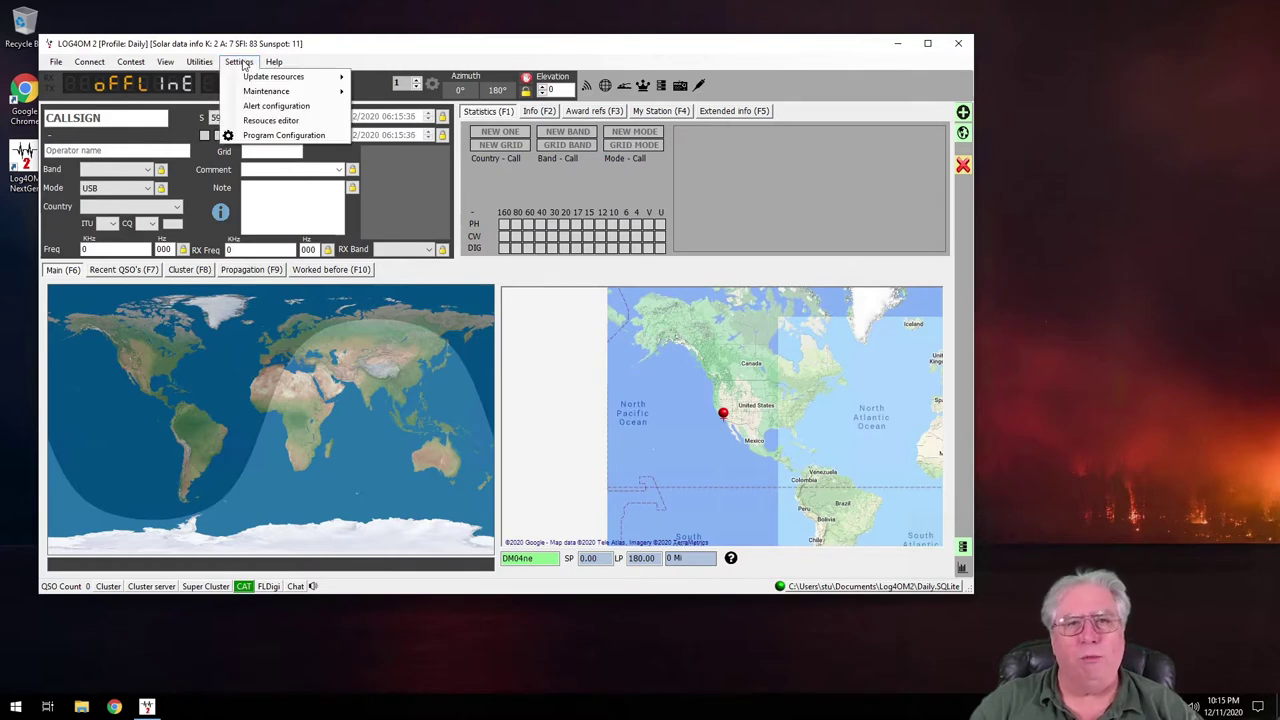
click(277, 138)
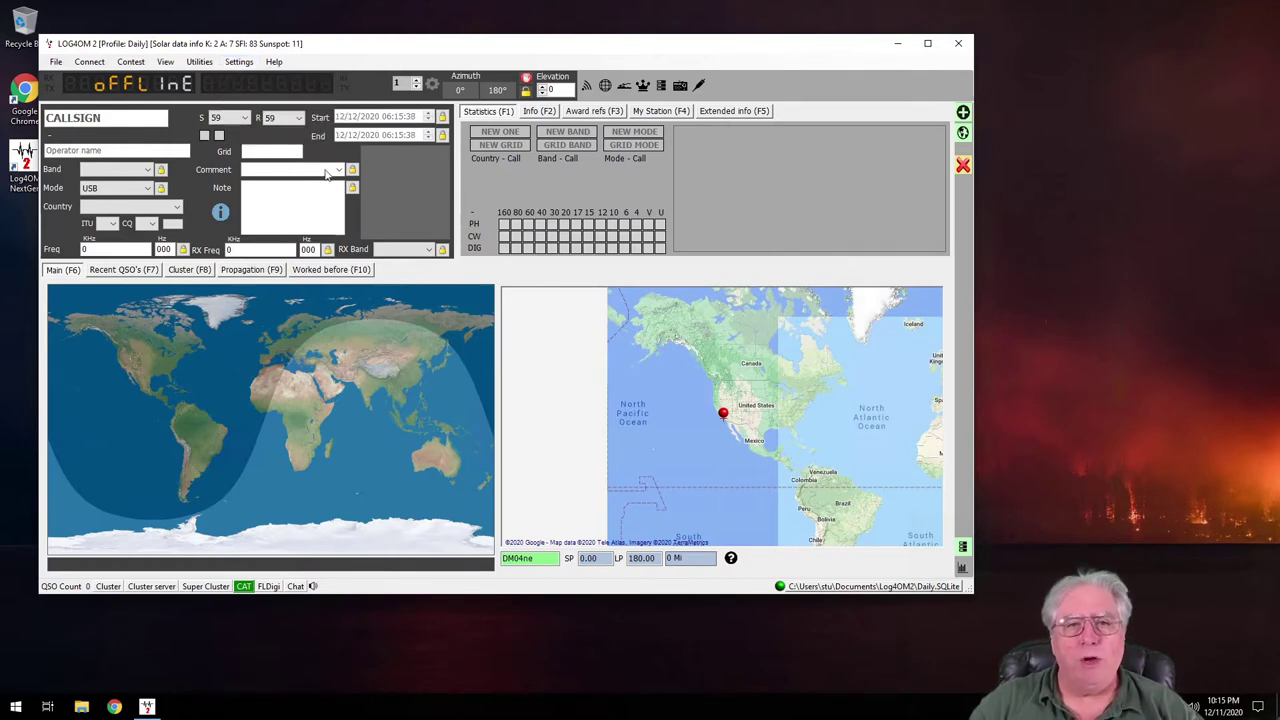
drag(244, 47, 317, 123)
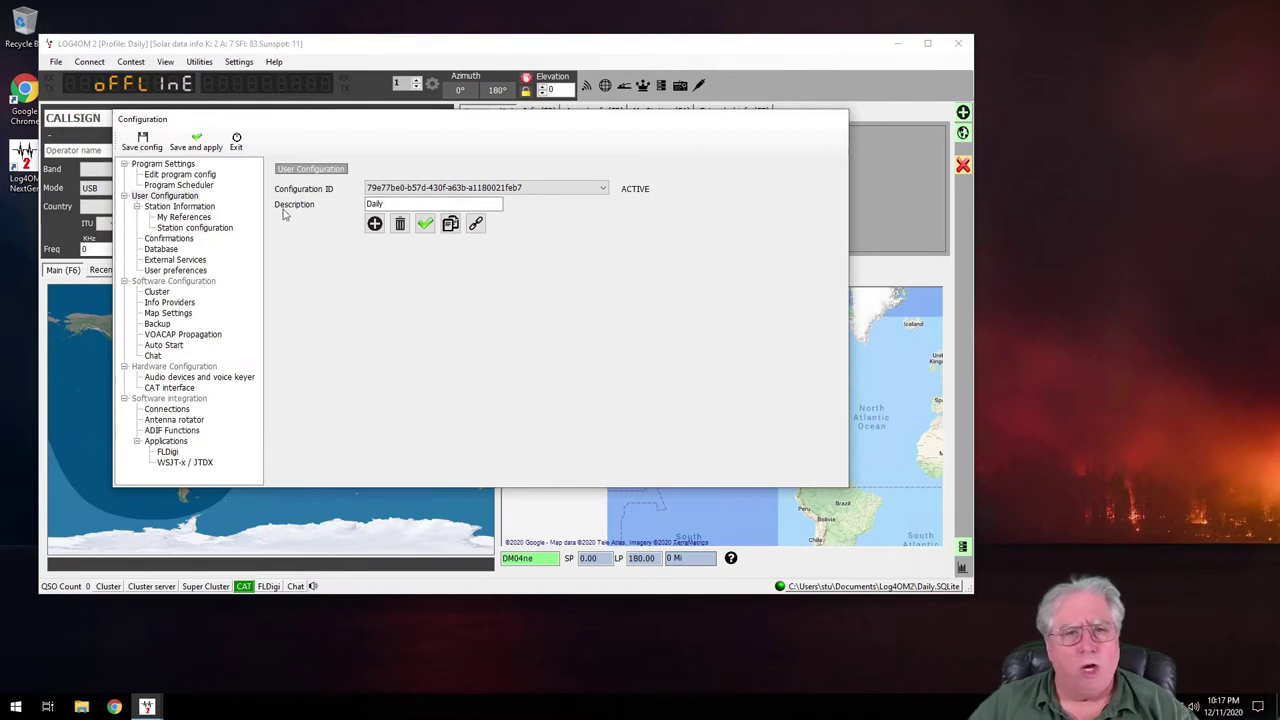
click(162, 166)
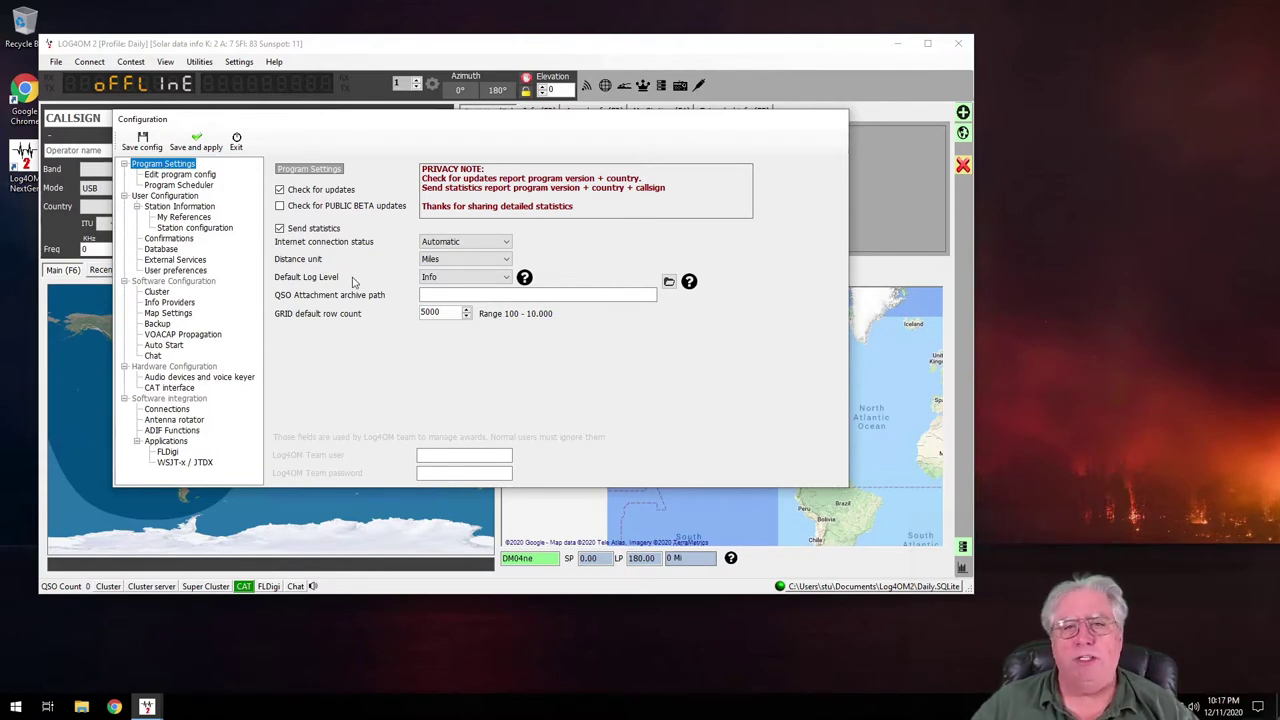
click(507, 260)
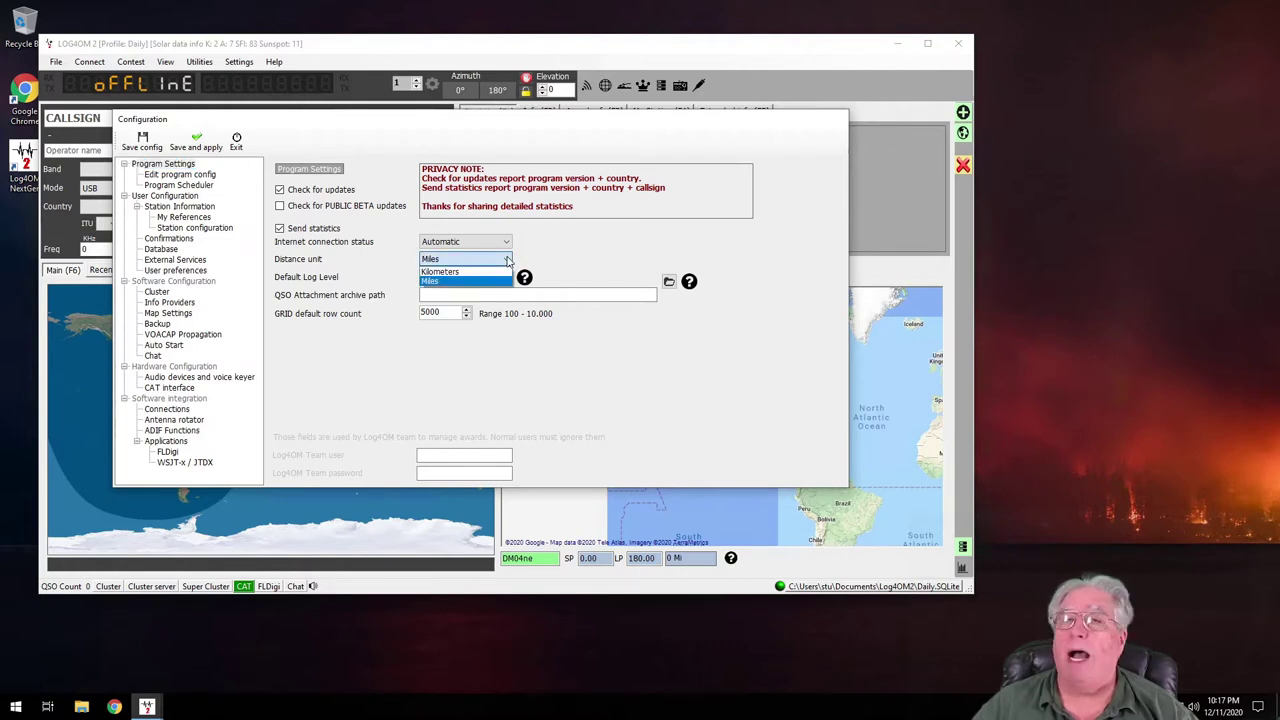
click(452, 283)
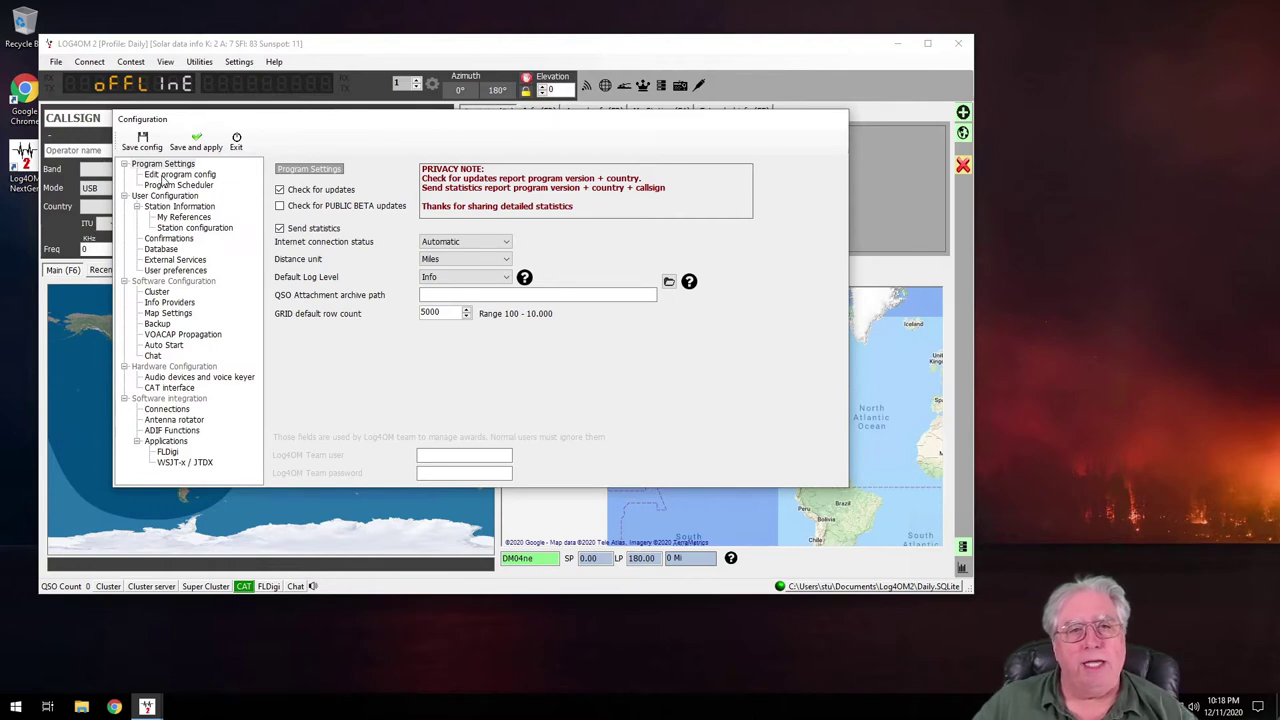
- Review the program reset options, the Program Scheduler, the user configuration profile and the station information
click(165, 175)
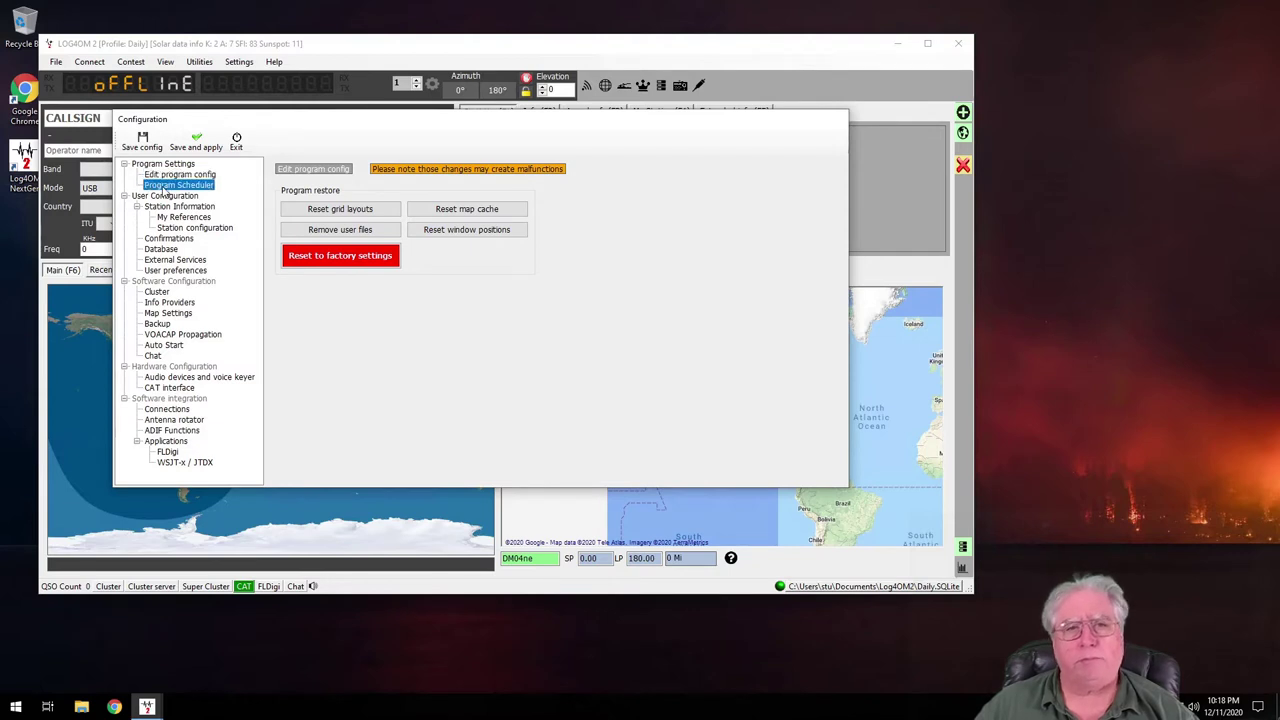
click(170, 185)
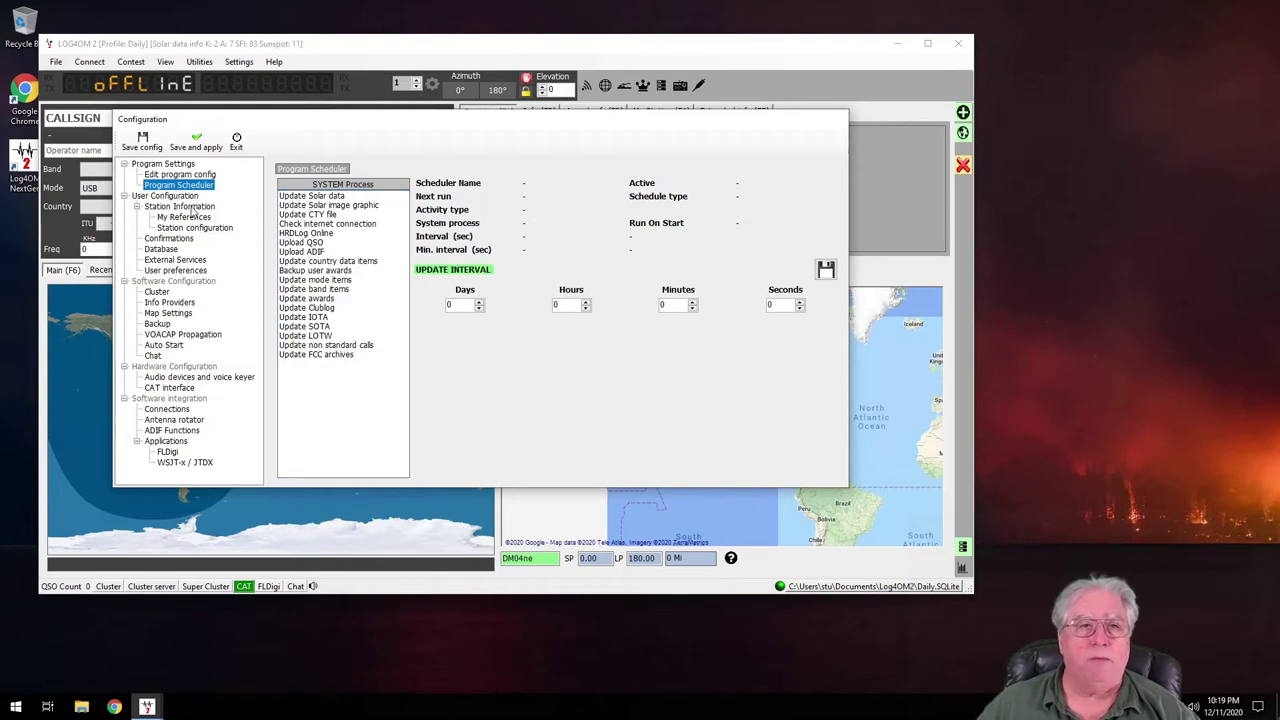
click(160, 196)
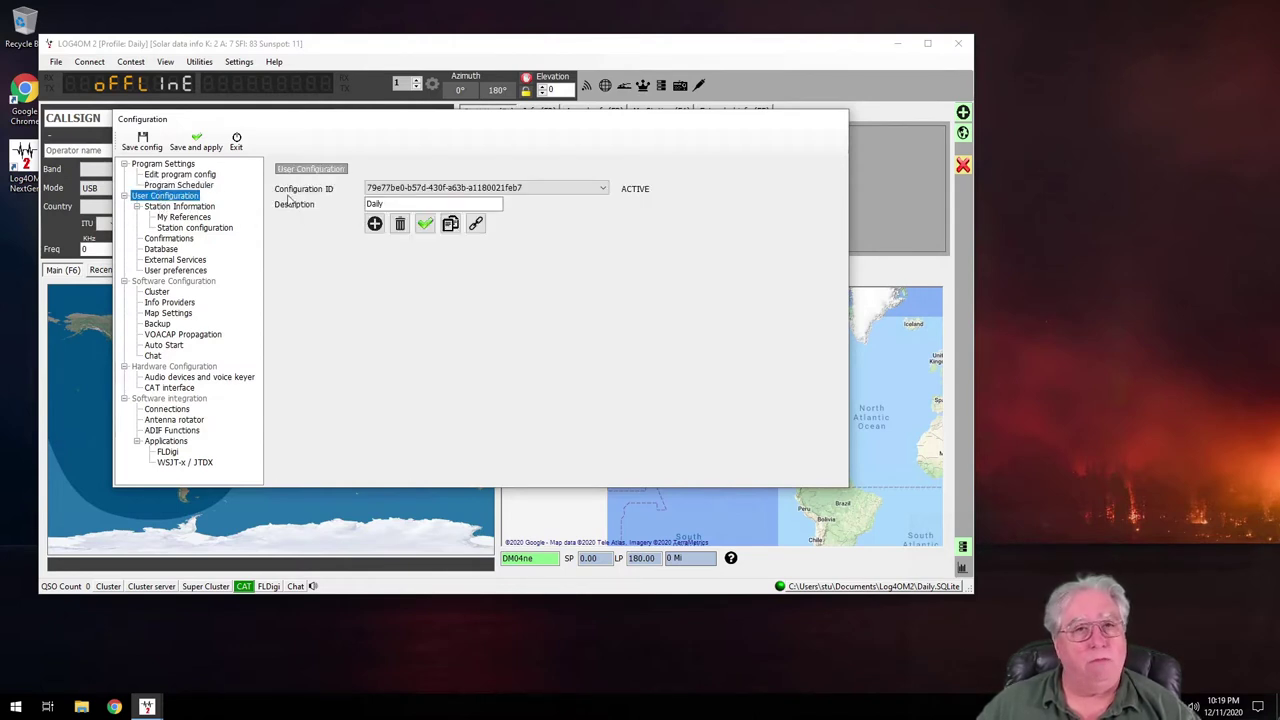
click(163, 207)
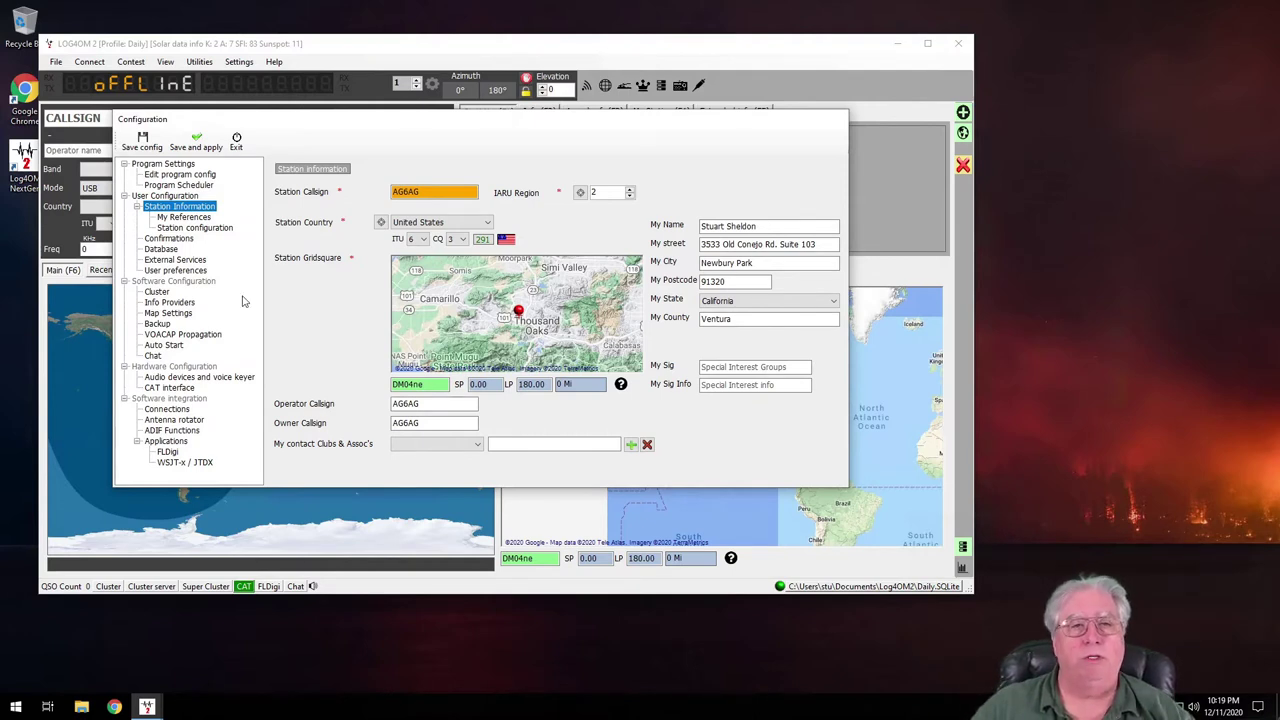
- Examine the awards available for my station references, selecting SOTA and finally DXCC
click(172, 218)
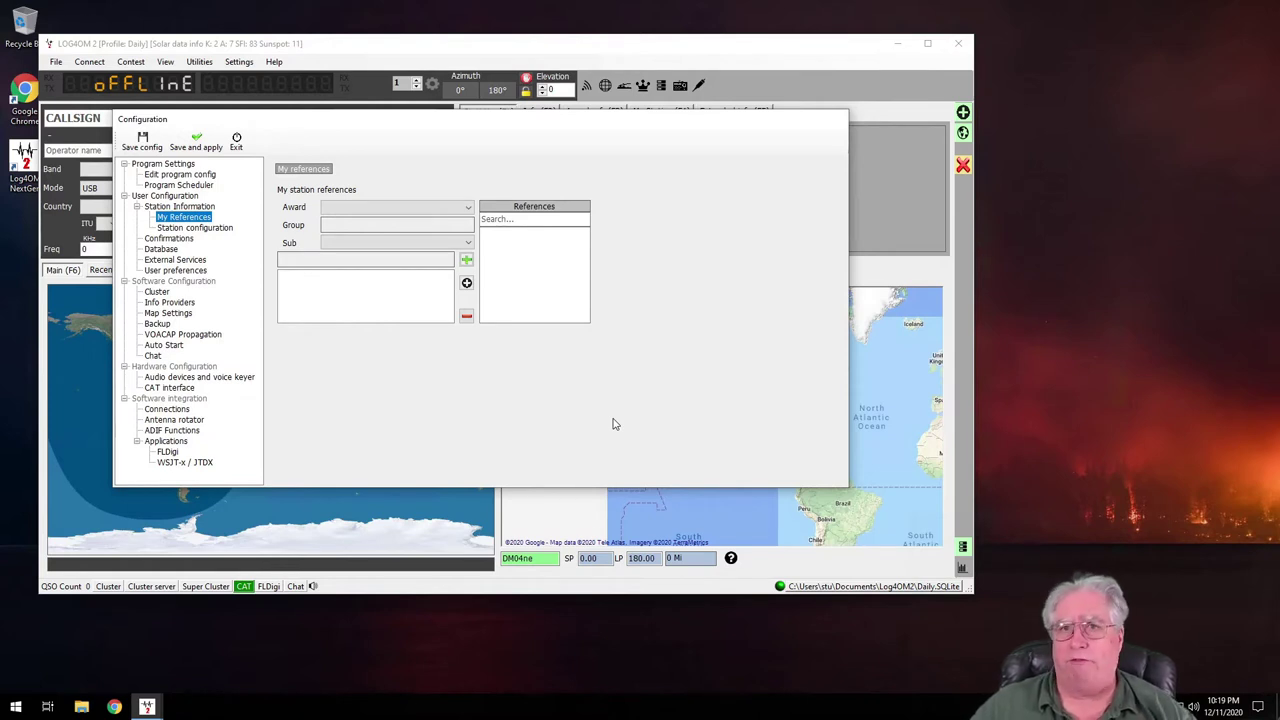
click(466, 208)
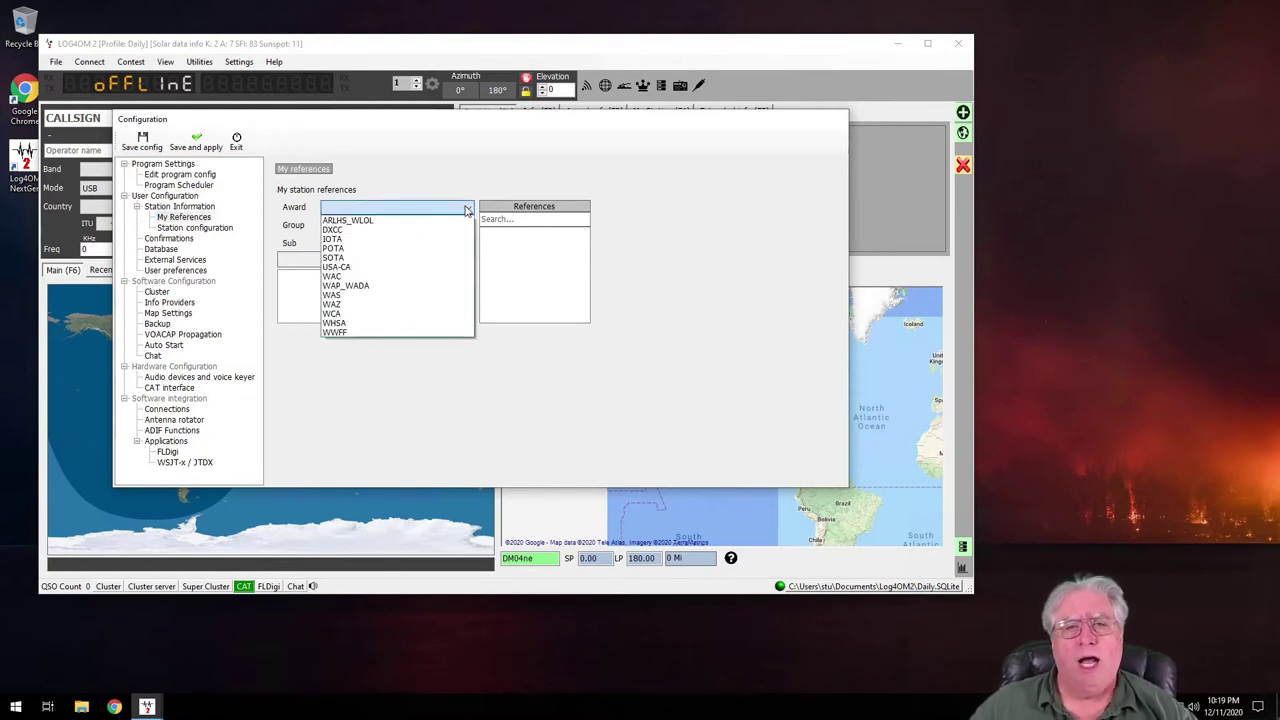
click(348, 258)
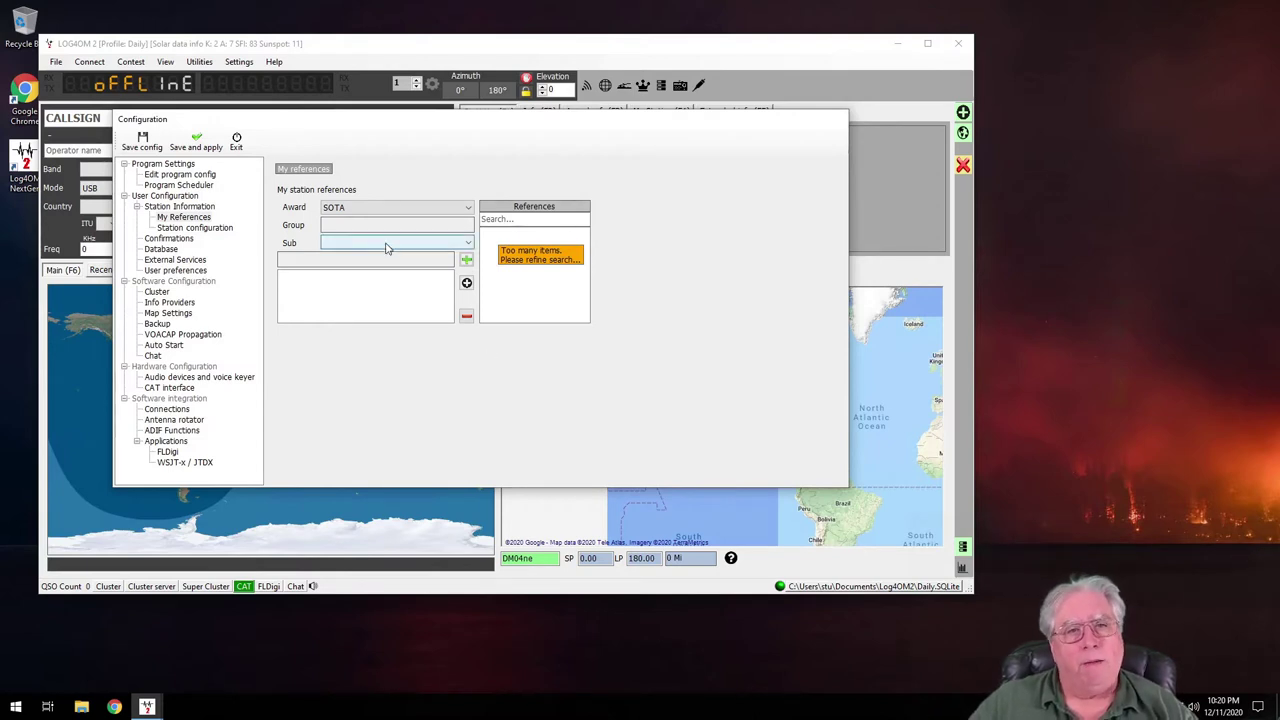
click(463, 208)
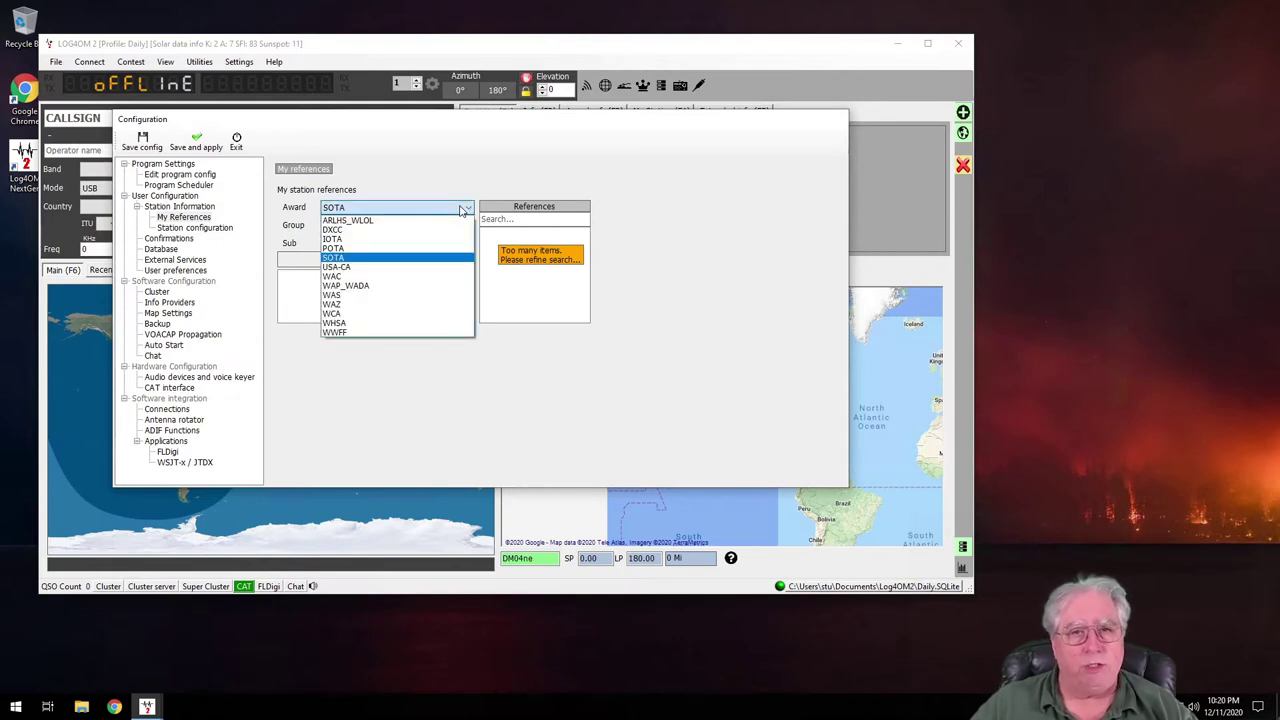
click(340, 232)
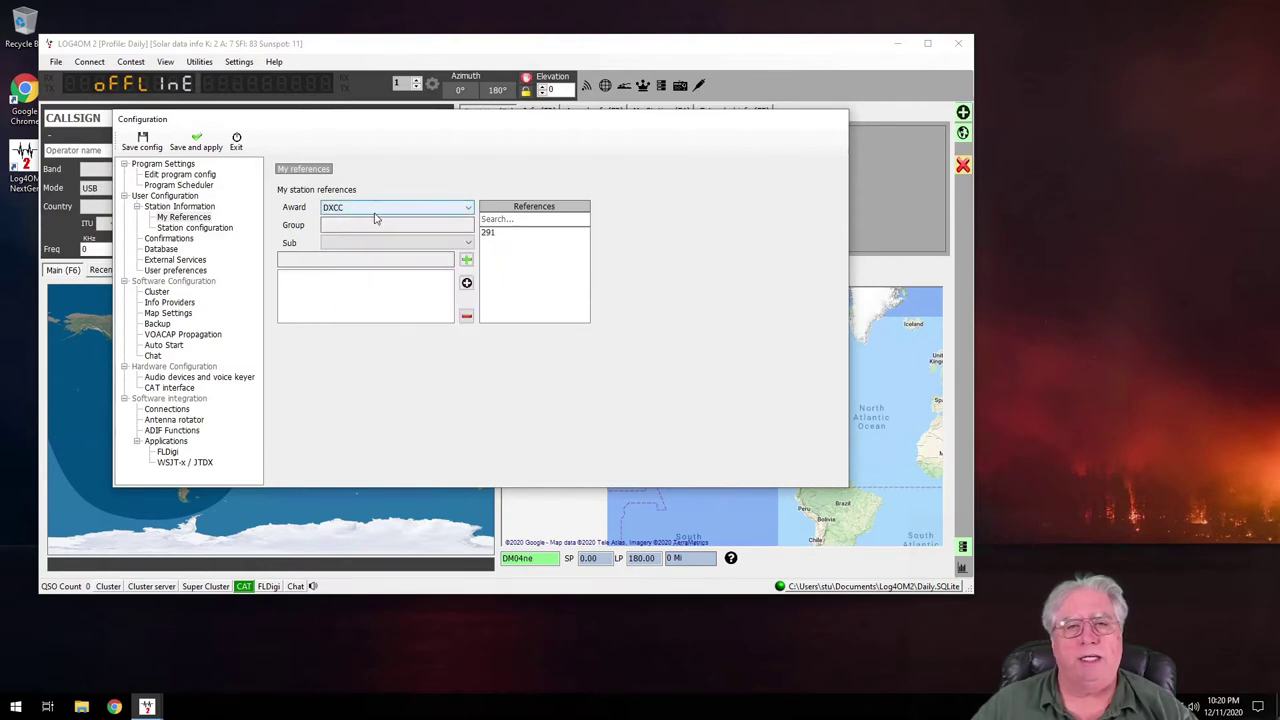
click(465, 210)
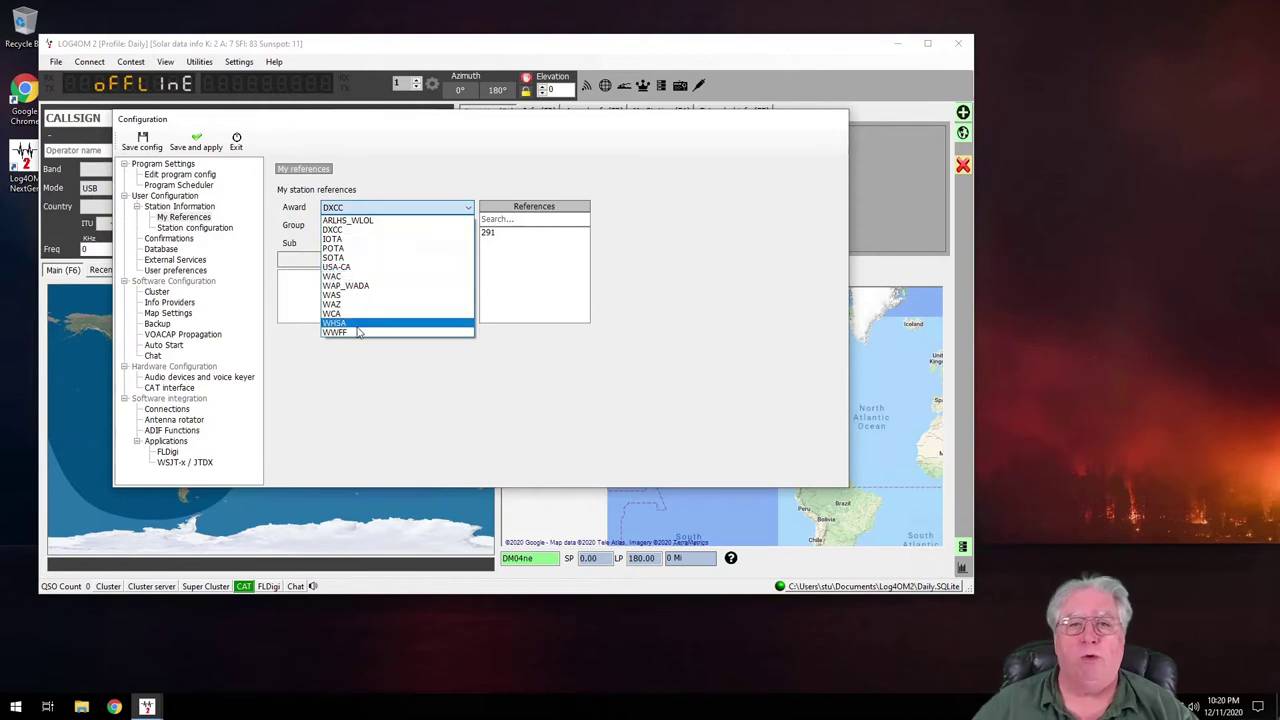
click(406, 169)
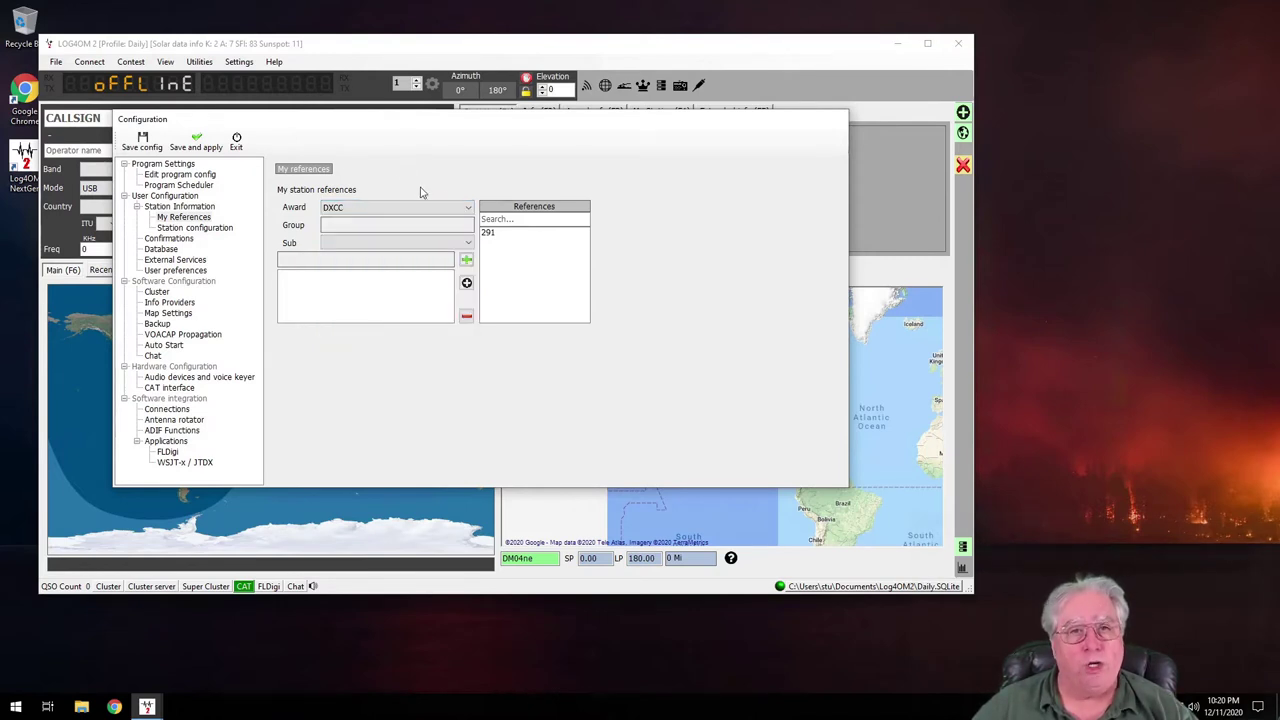
- Add a radio named FTdx3000 to the station configuration
click(185, 231)
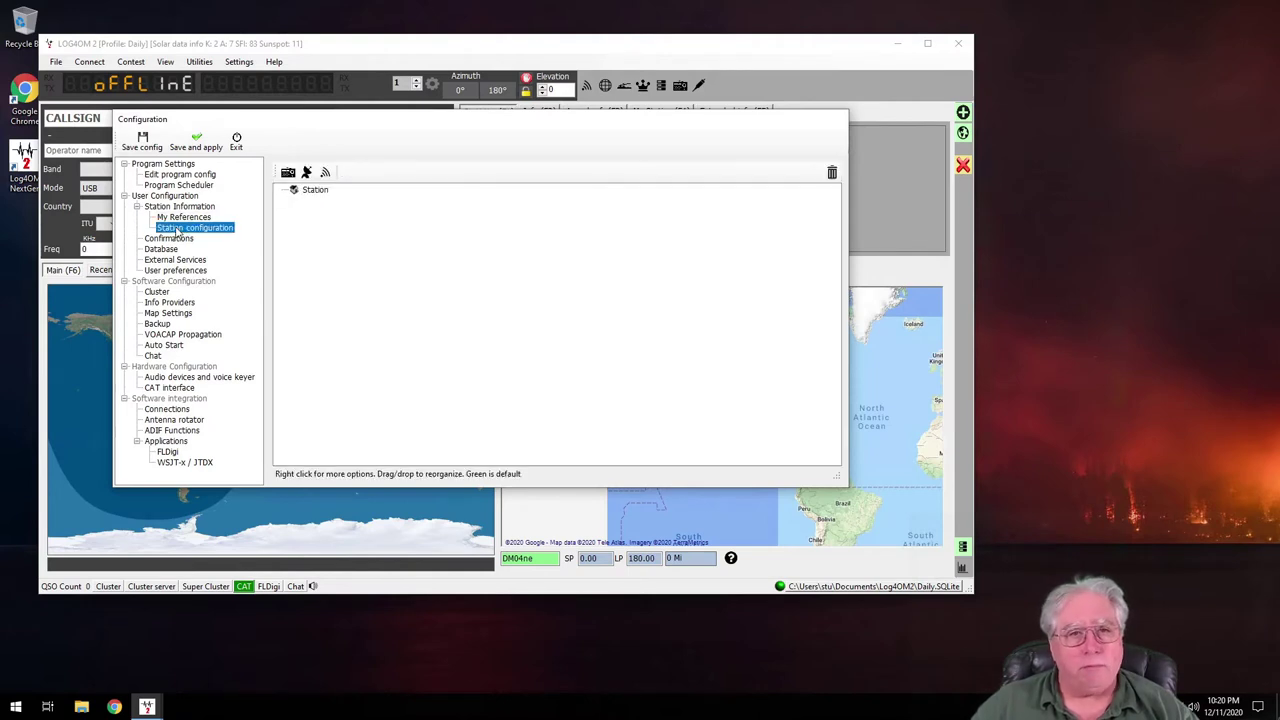
click(287, 174)
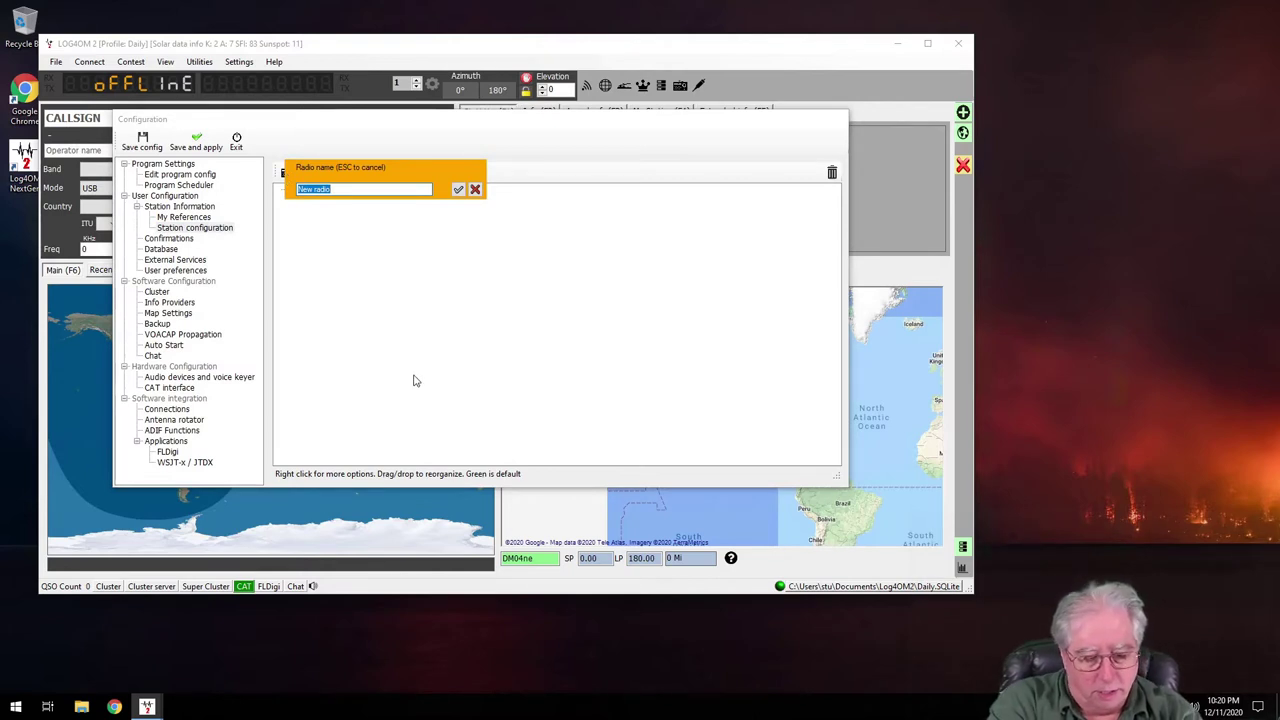
text(FTdx)
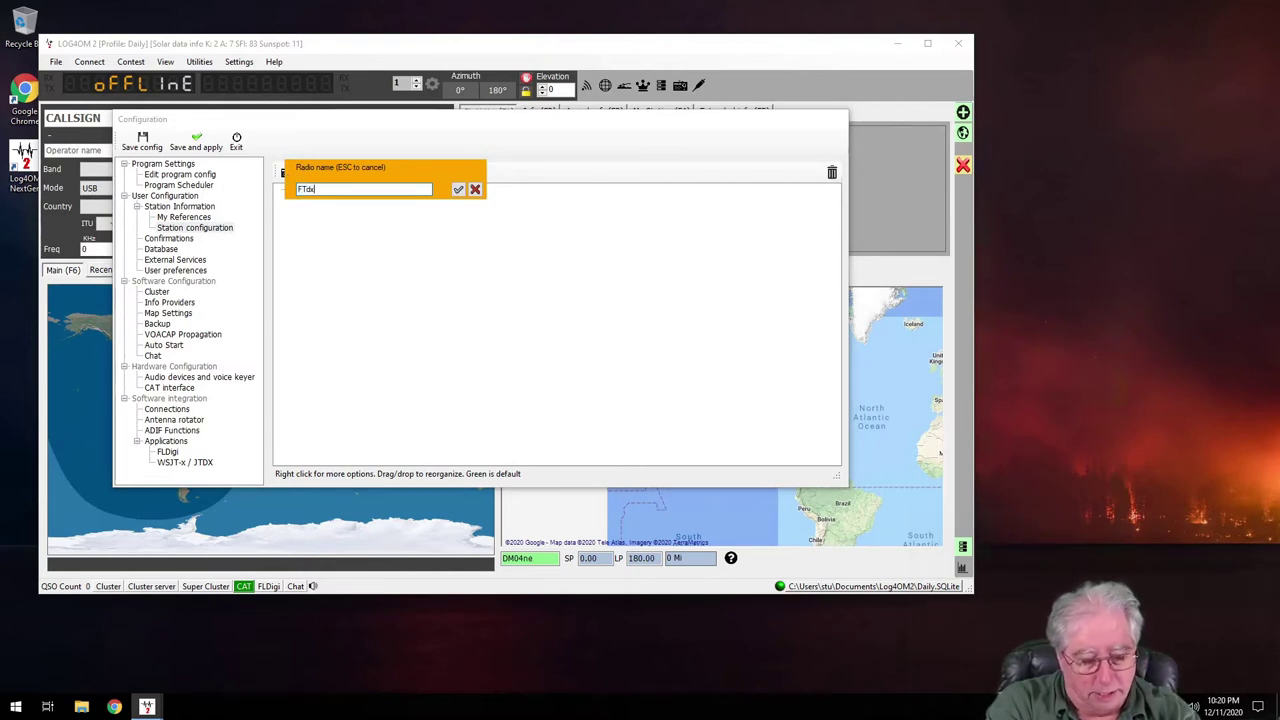
text(3000)
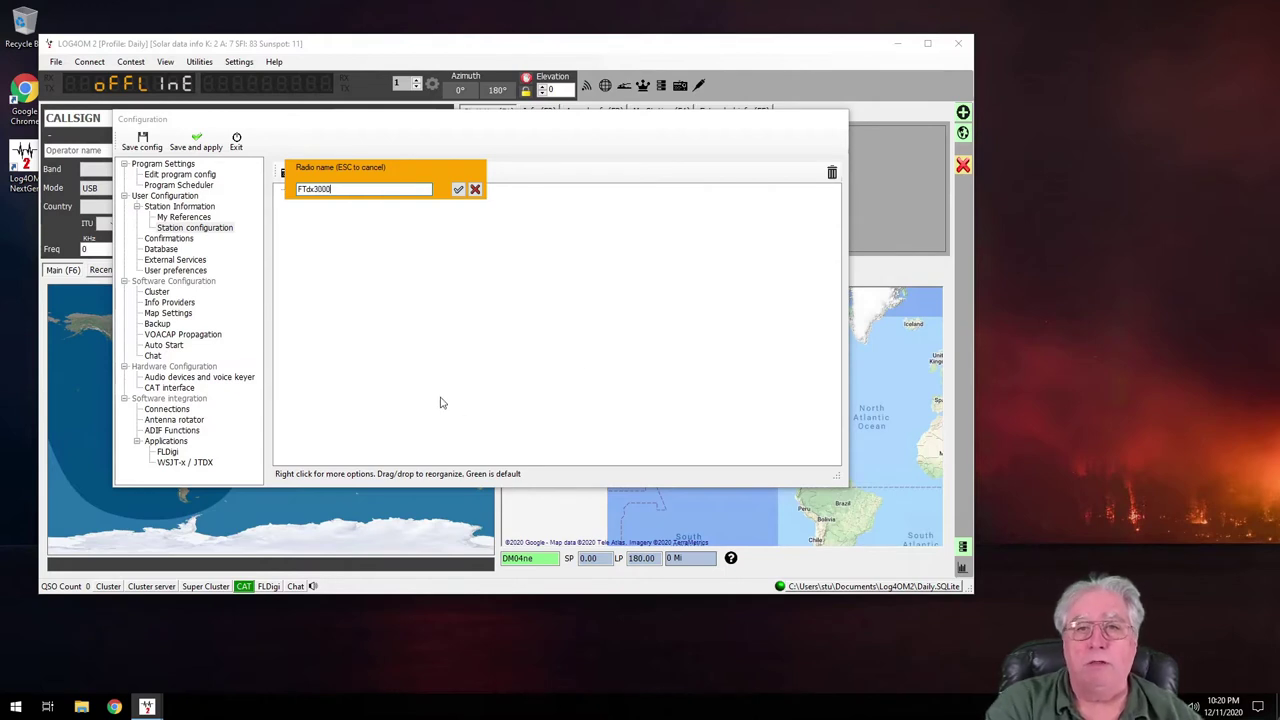
click(457, 188)
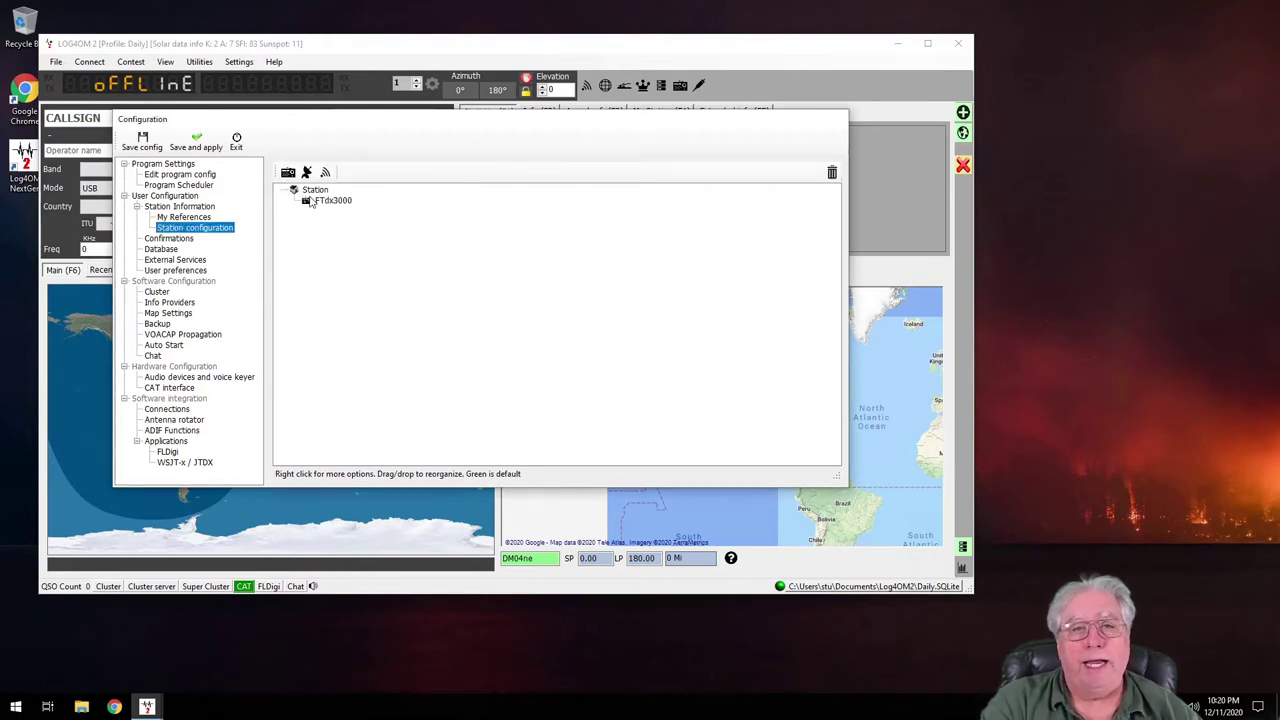
- Check the FTdx3000 radio's default power and the options available for it
click(310, 205)
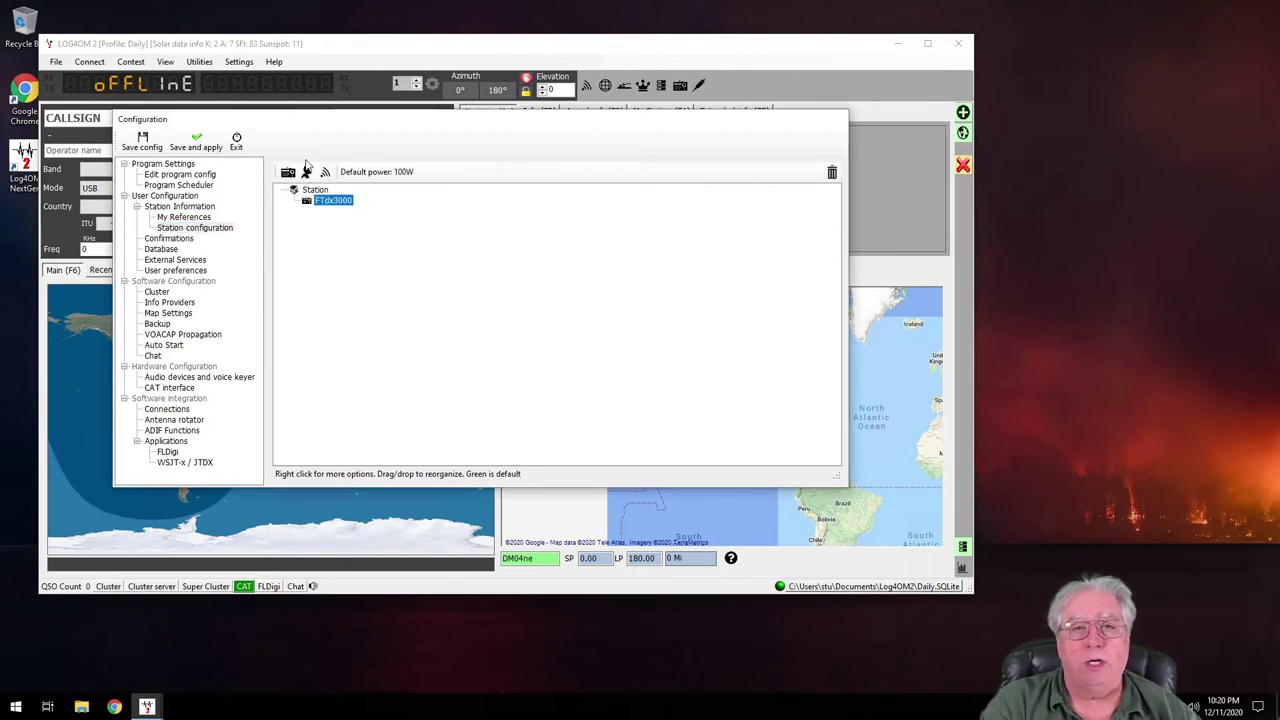
click(328, 200)
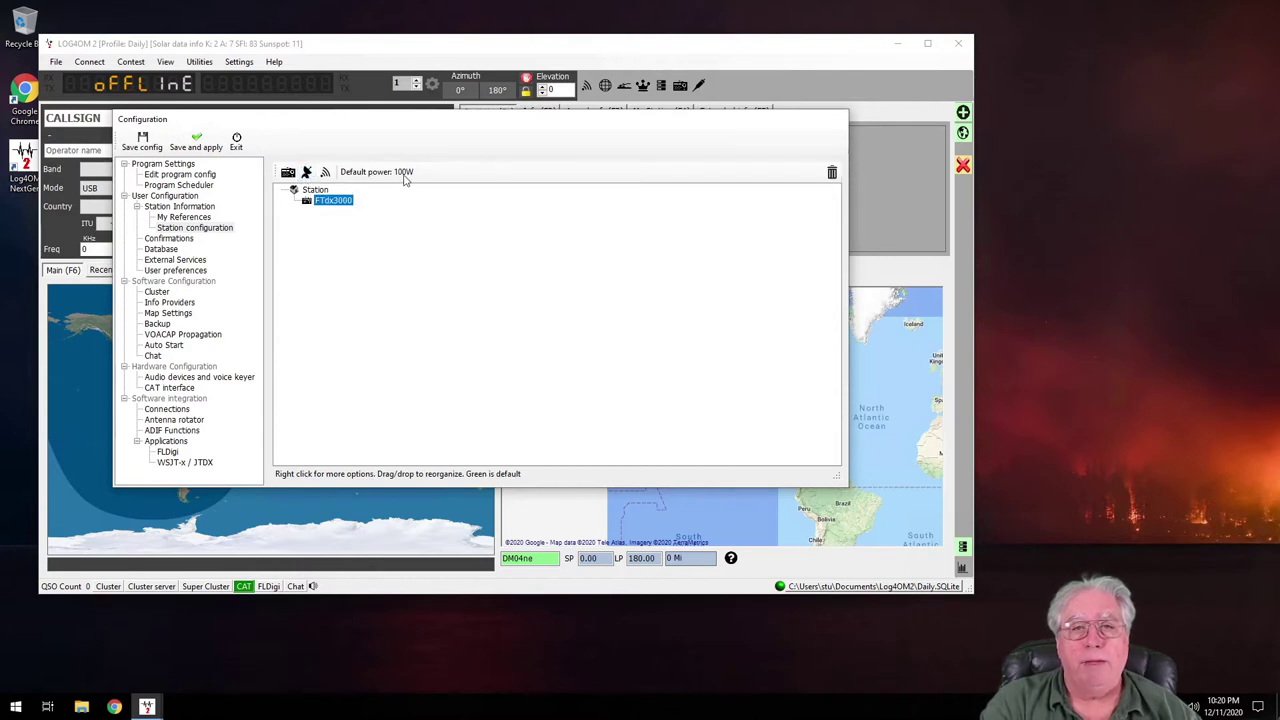
right_click(322, 207)
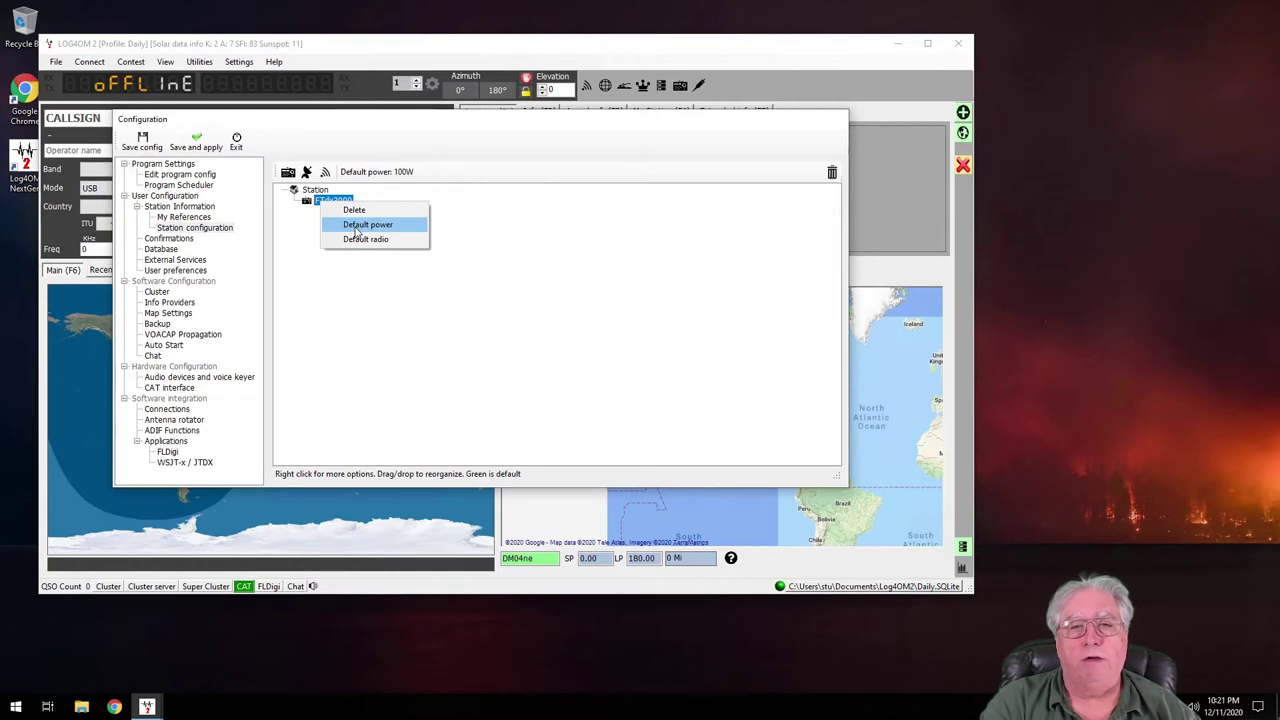
click(340, 354)
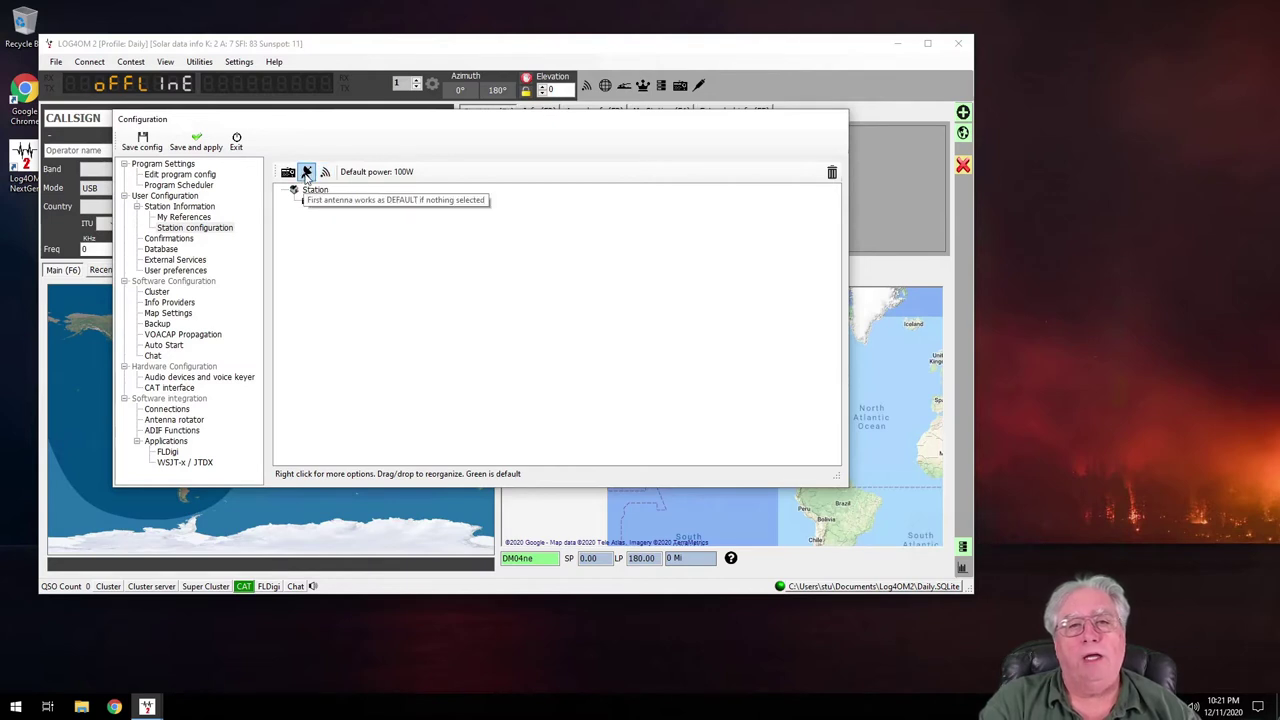
- Add an antenna named Dipole to the FTdx3000 radio and check the antenna's available options
click(307, 172)
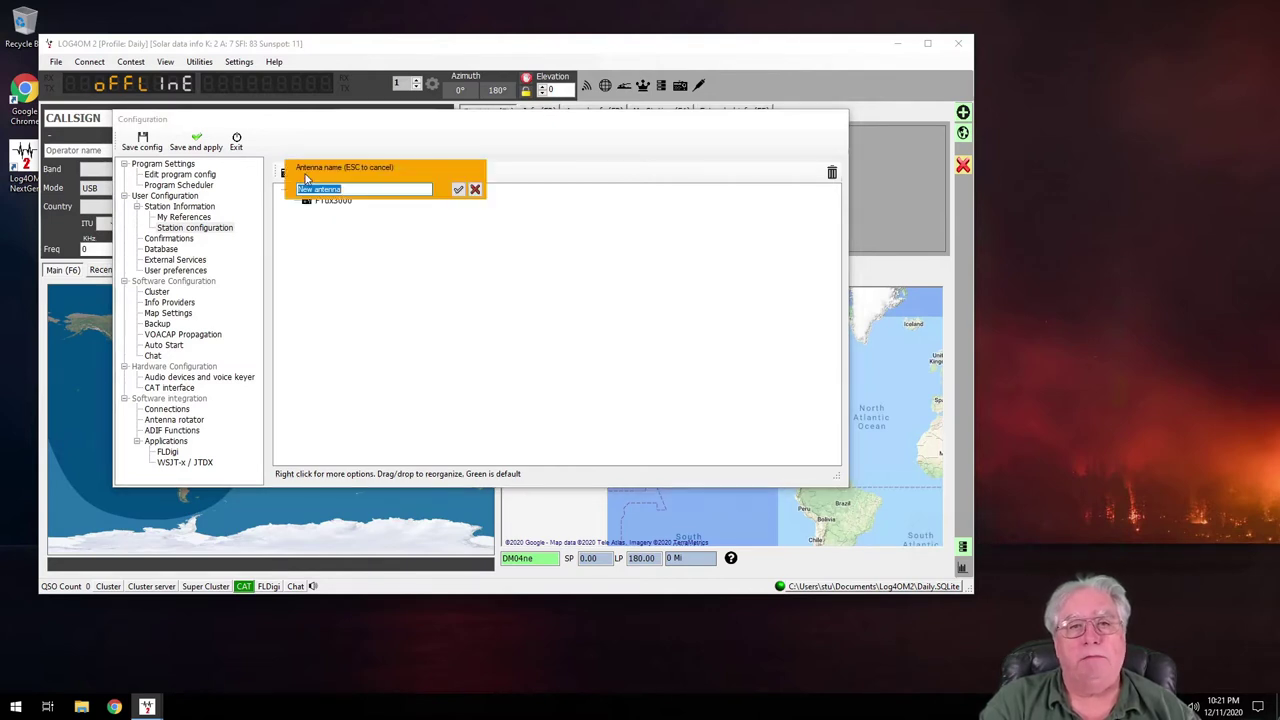
text(Dipole)
click(457, 190)
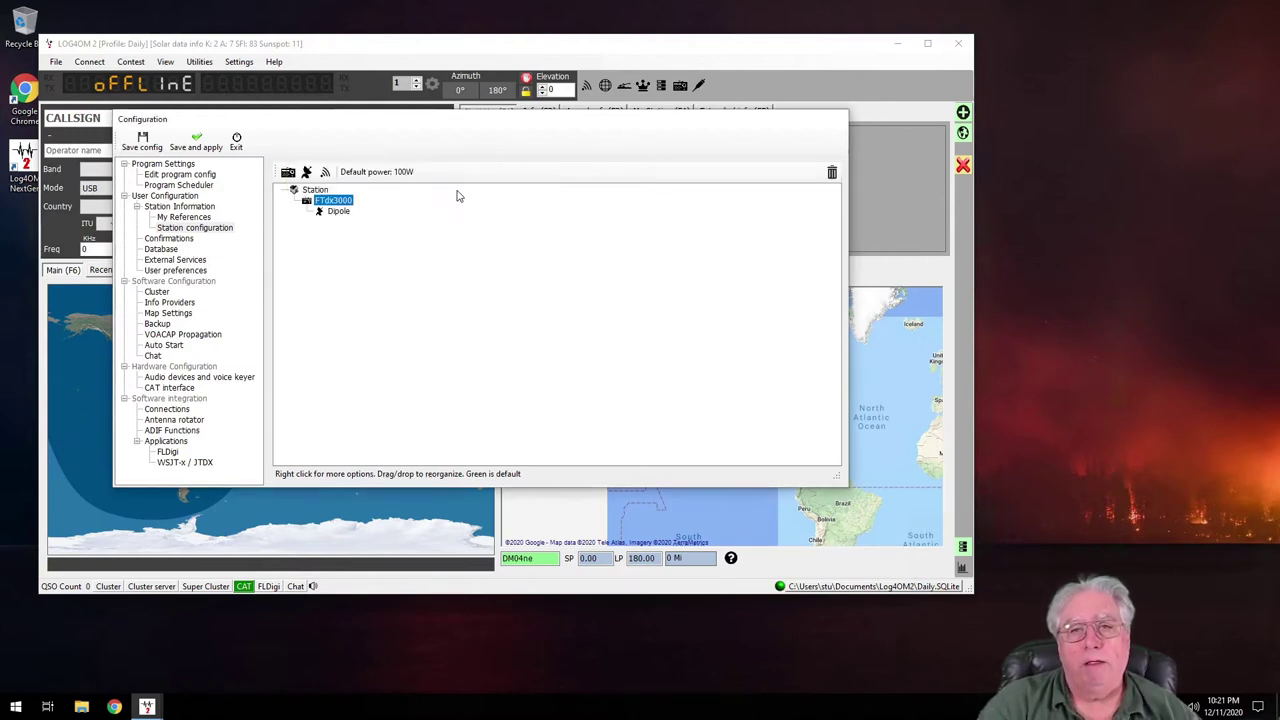
click(337, 212)
right_click(336, 214)
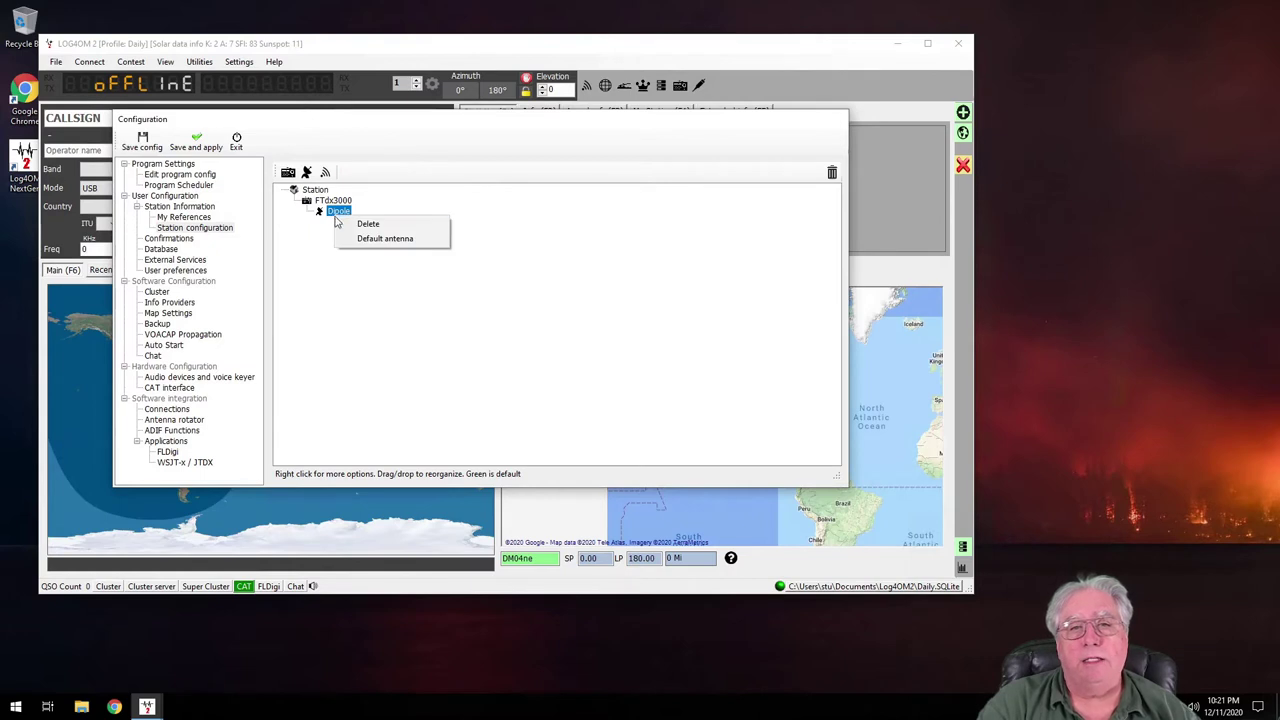
click(290, 268)
- Add the 160m and 80m bands to the Dipole antenna
click(325, 173)
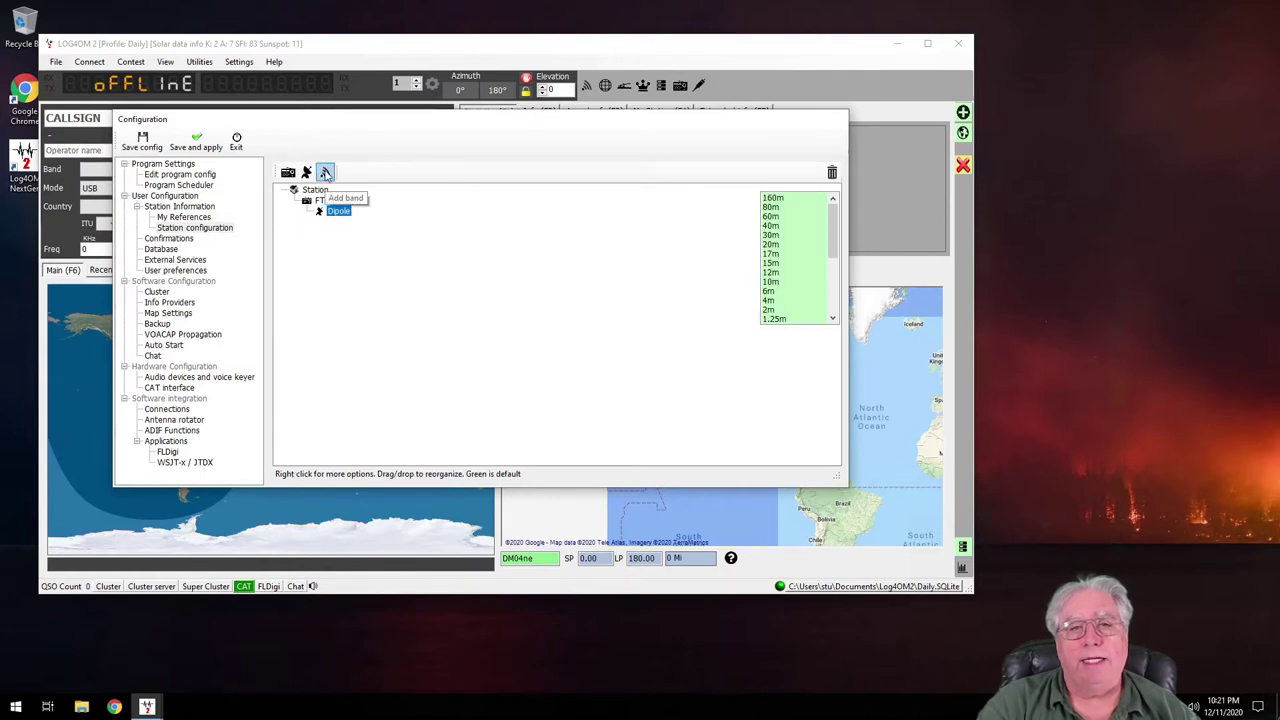
click(778, 199)
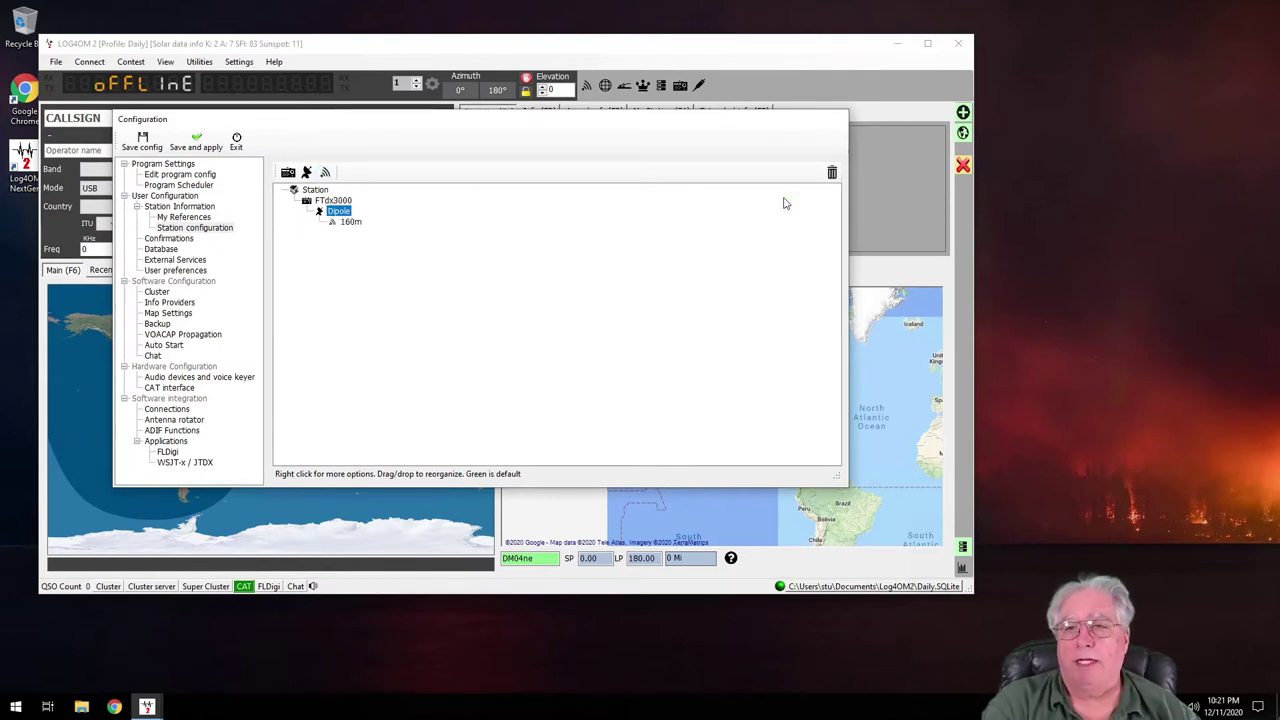
right_click(338, 211)
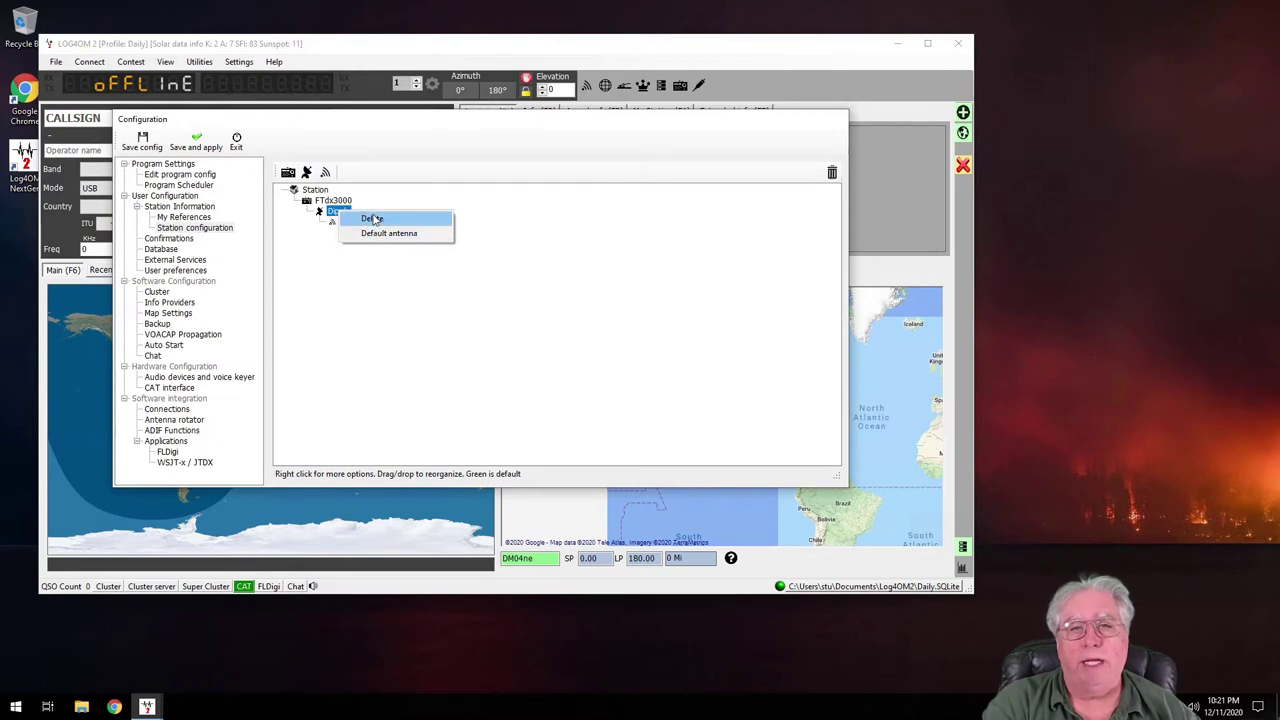
click(325, 173)
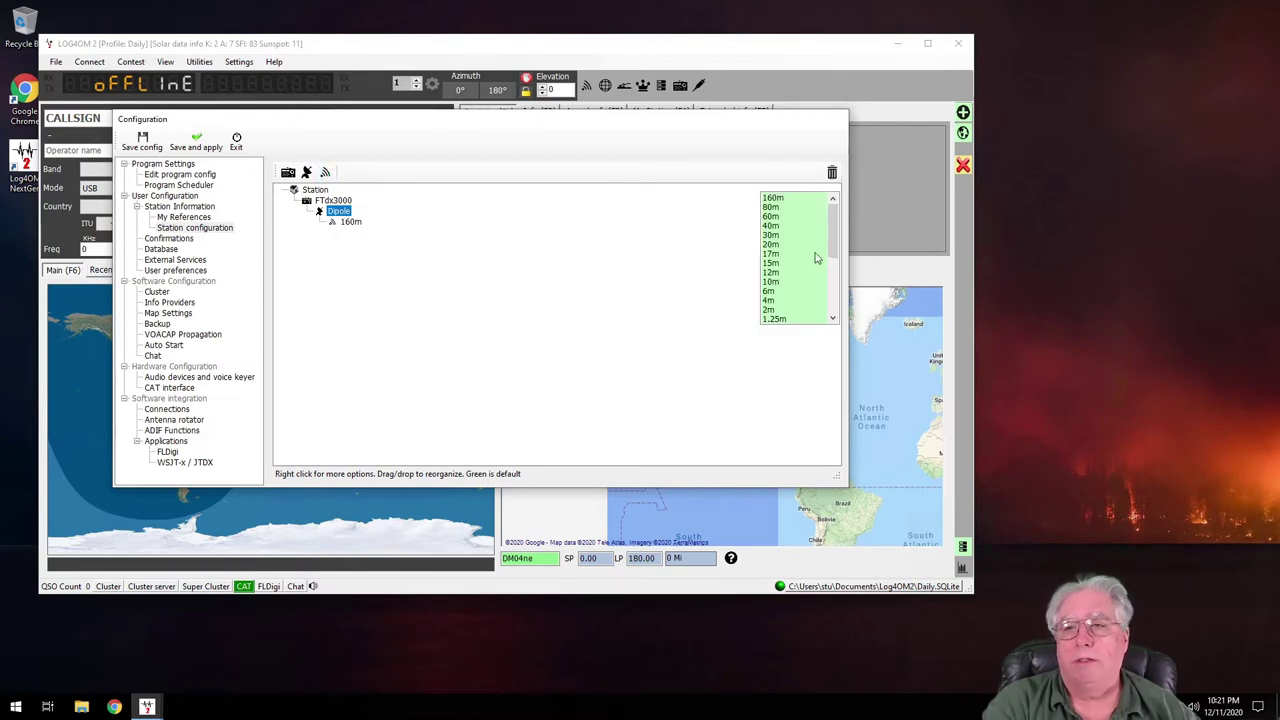
click(771, 208)
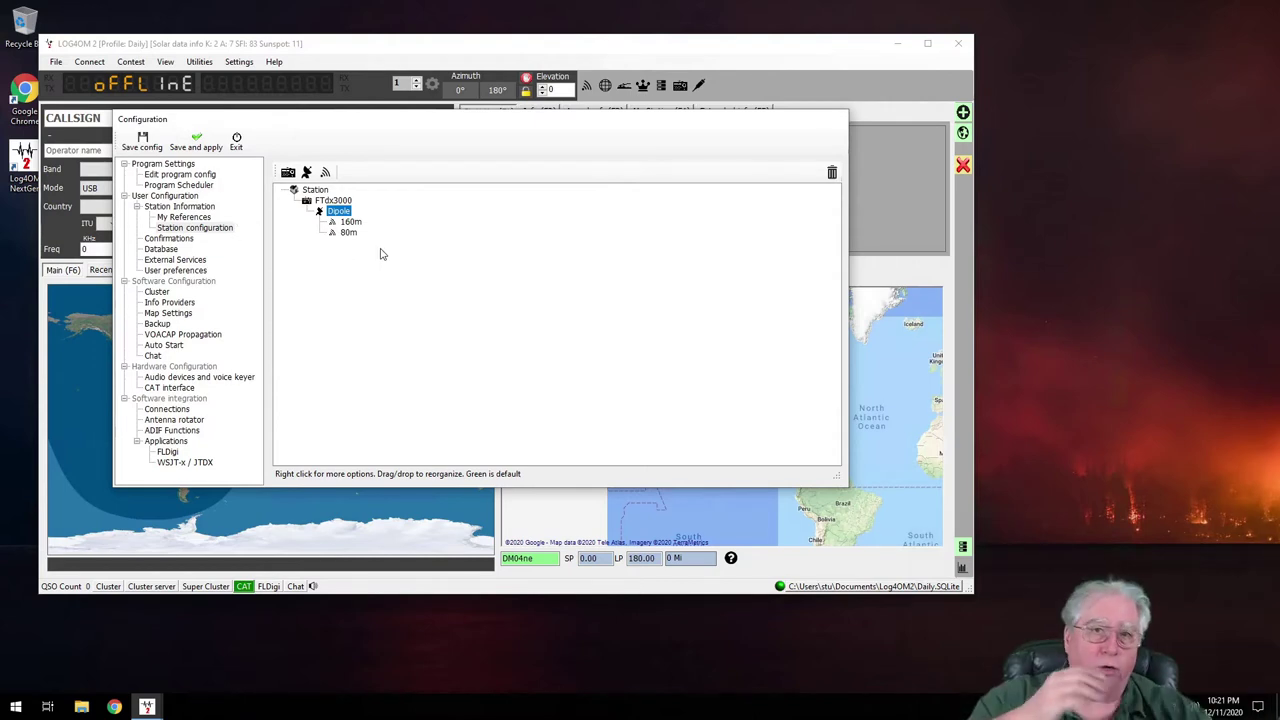
- Add a second antenna named CHA250B to the FTdx3000 radio
click(319, 203)
right_click(319, 204)
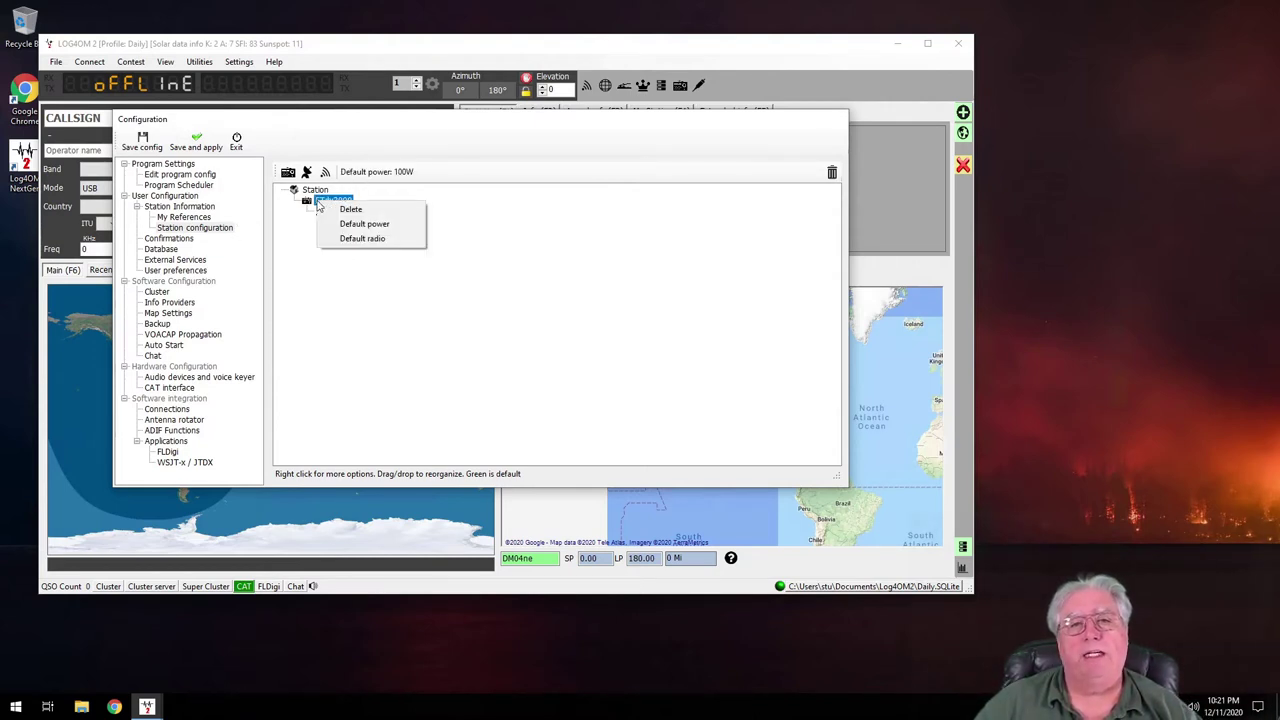
click(286, 263)
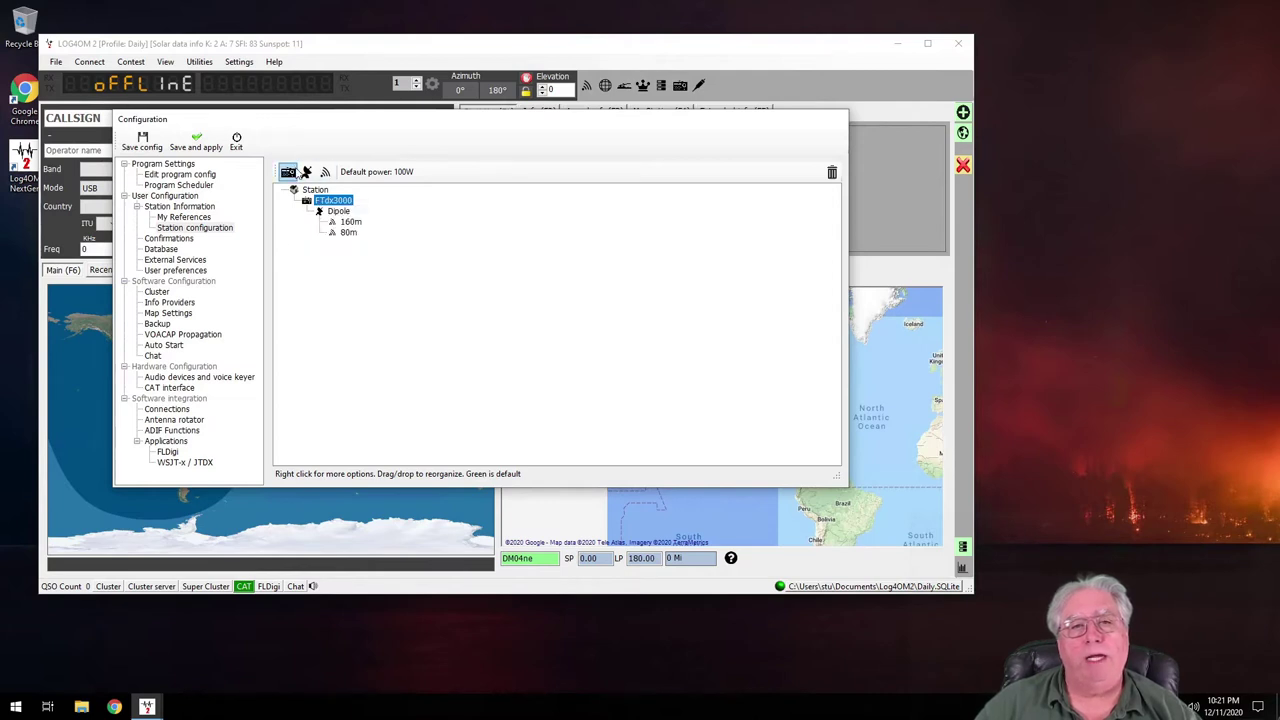
click(306, 172)
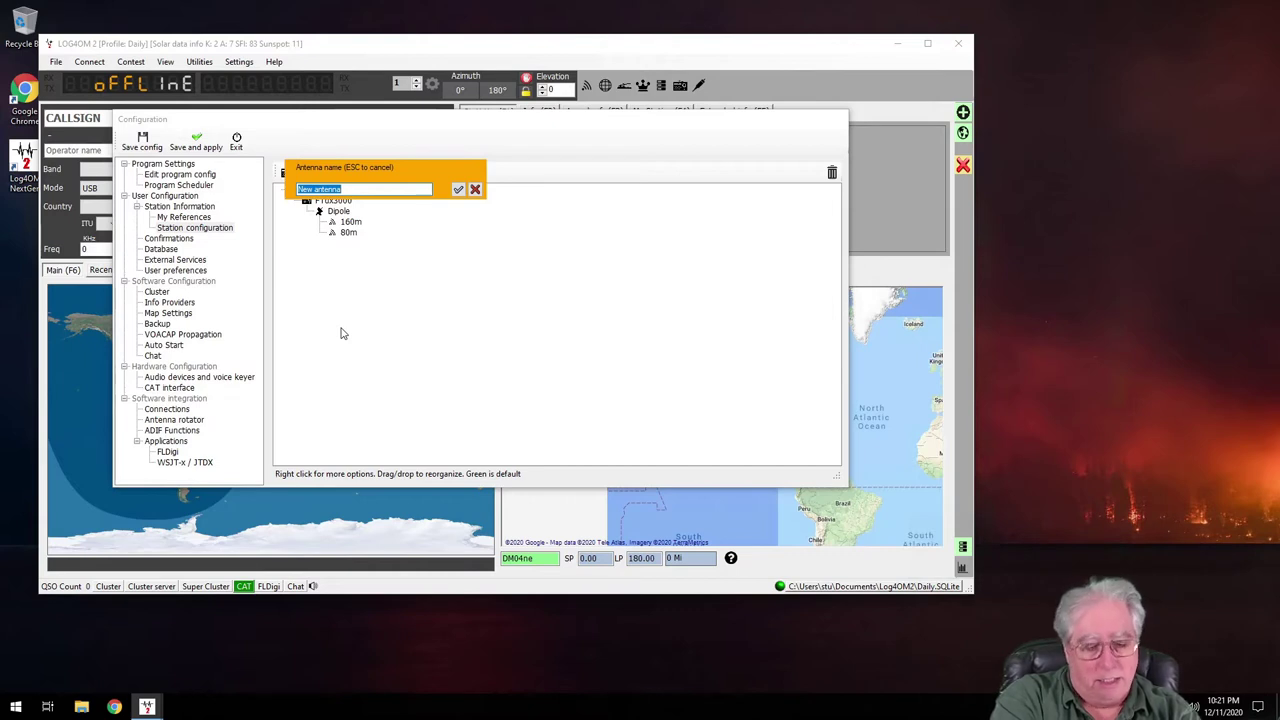
text(CHA250)
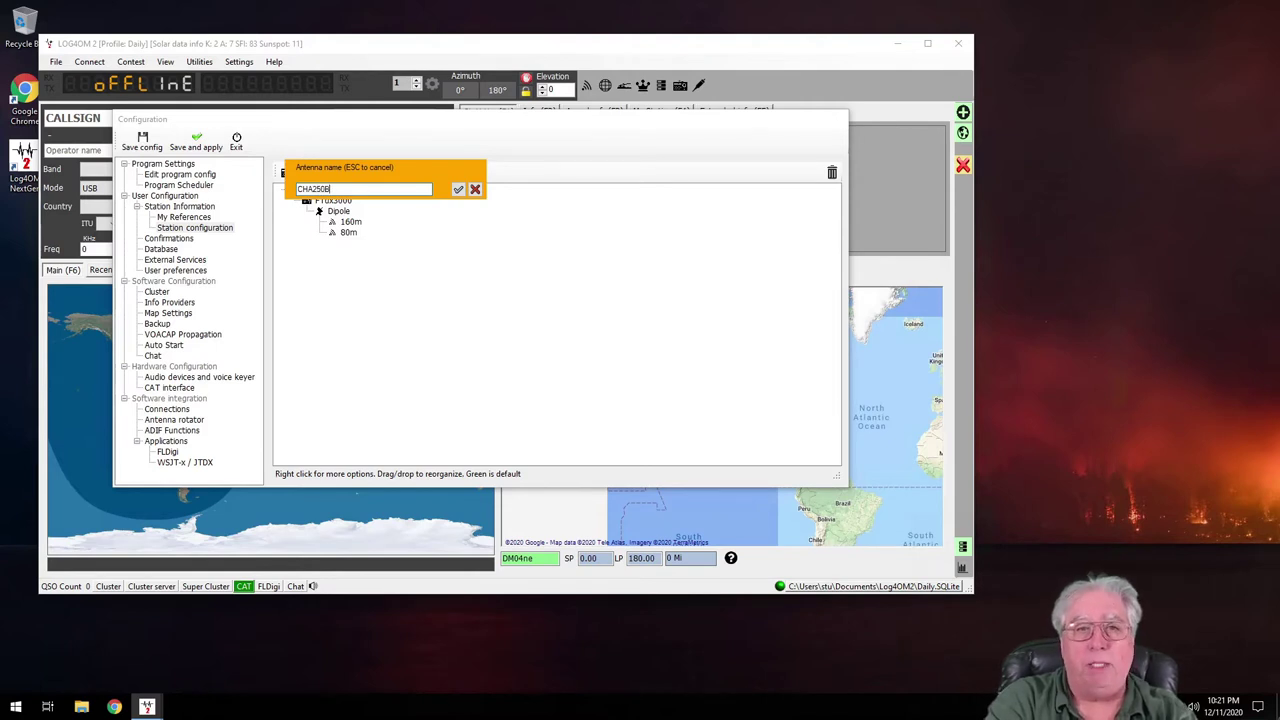
text(B)
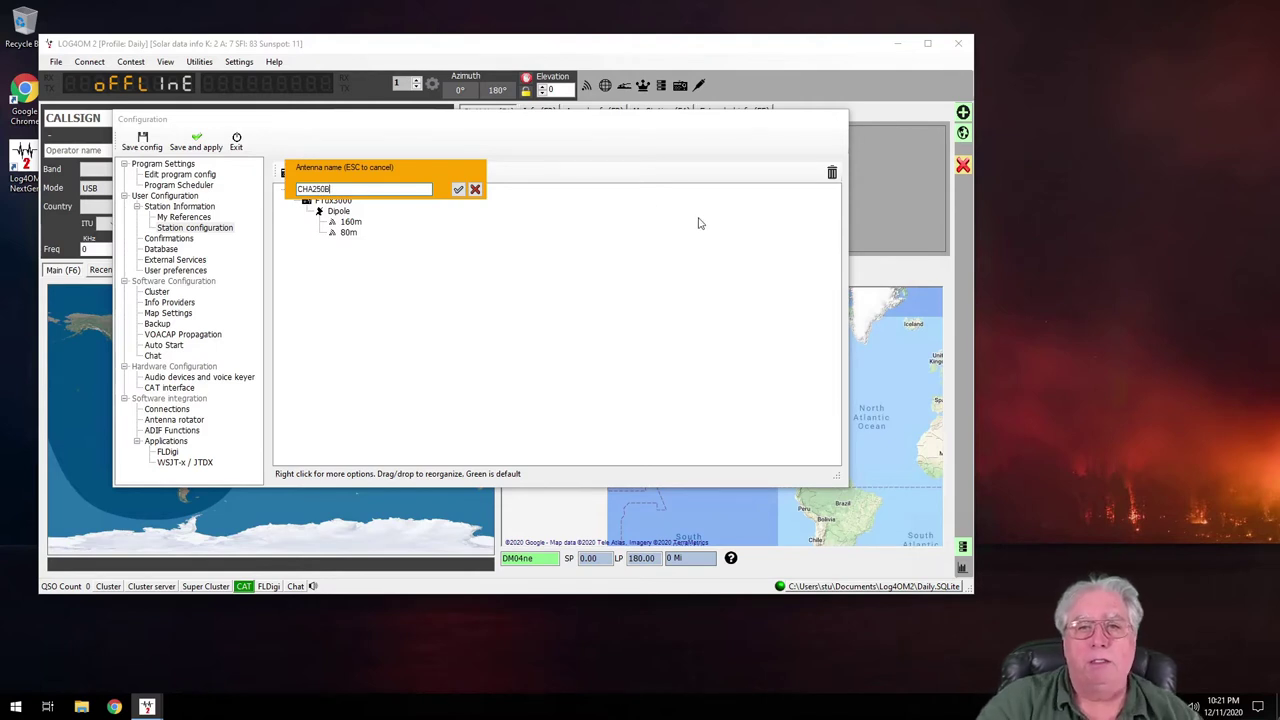
click(458, 189)
click(334, 246)
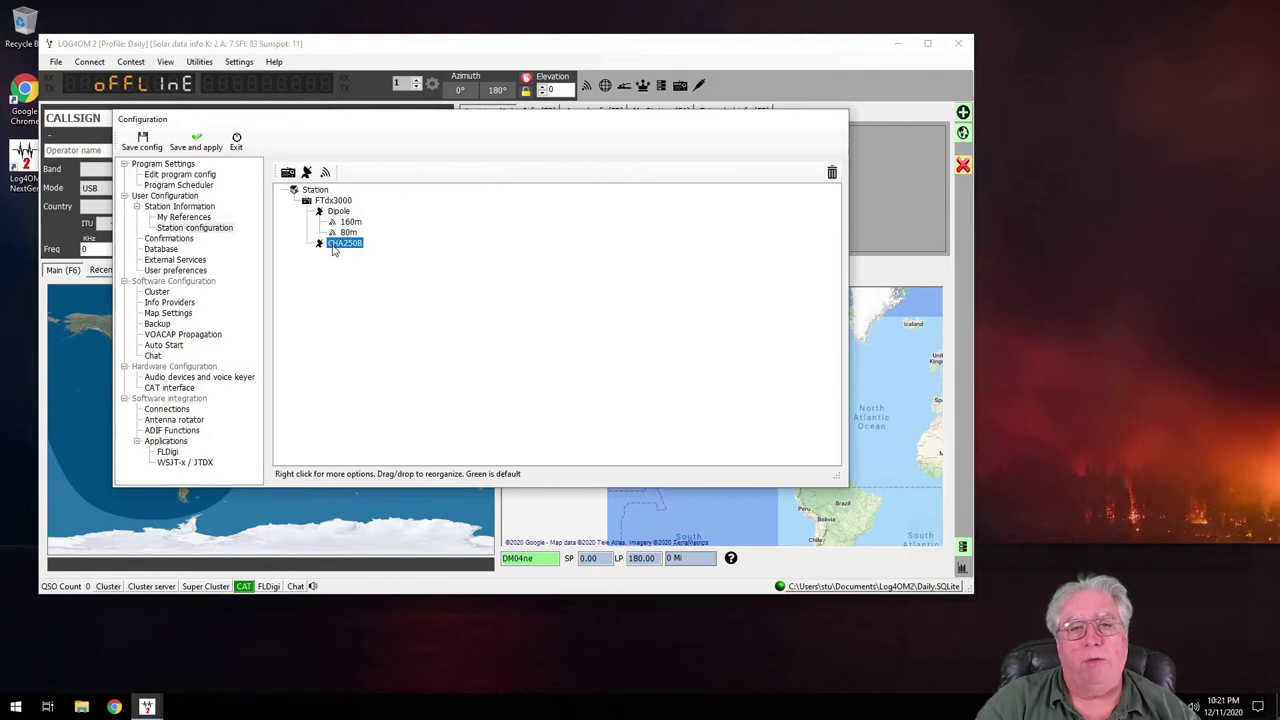
- Add the 6m band to the CHA250B antenna
right_click(333, 246)
click(327, 246)
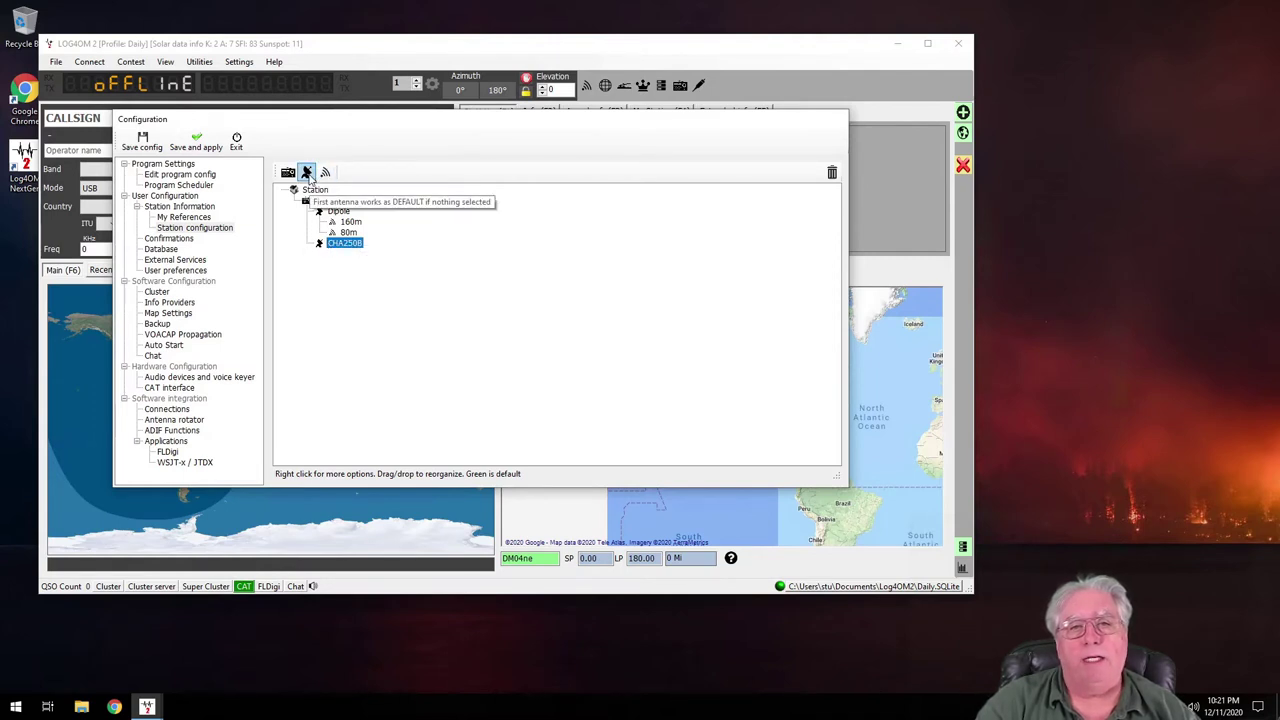
click(325, 172)
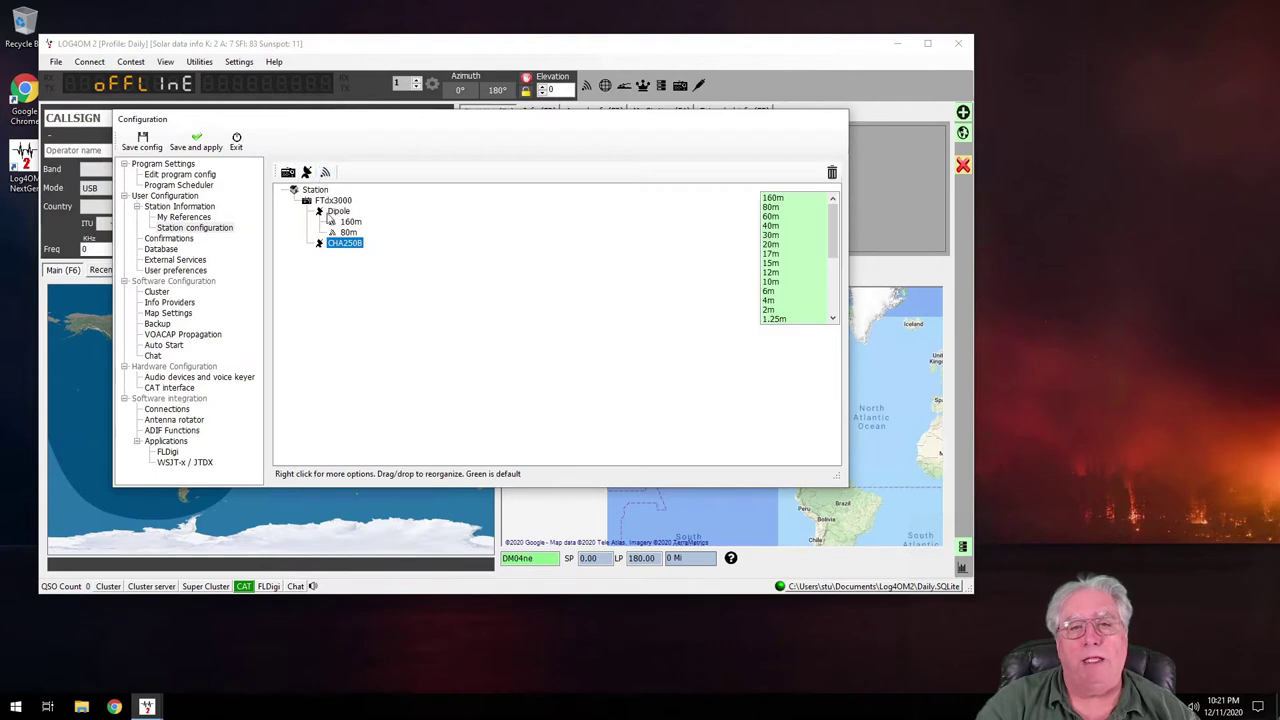
double_click(771, 290)
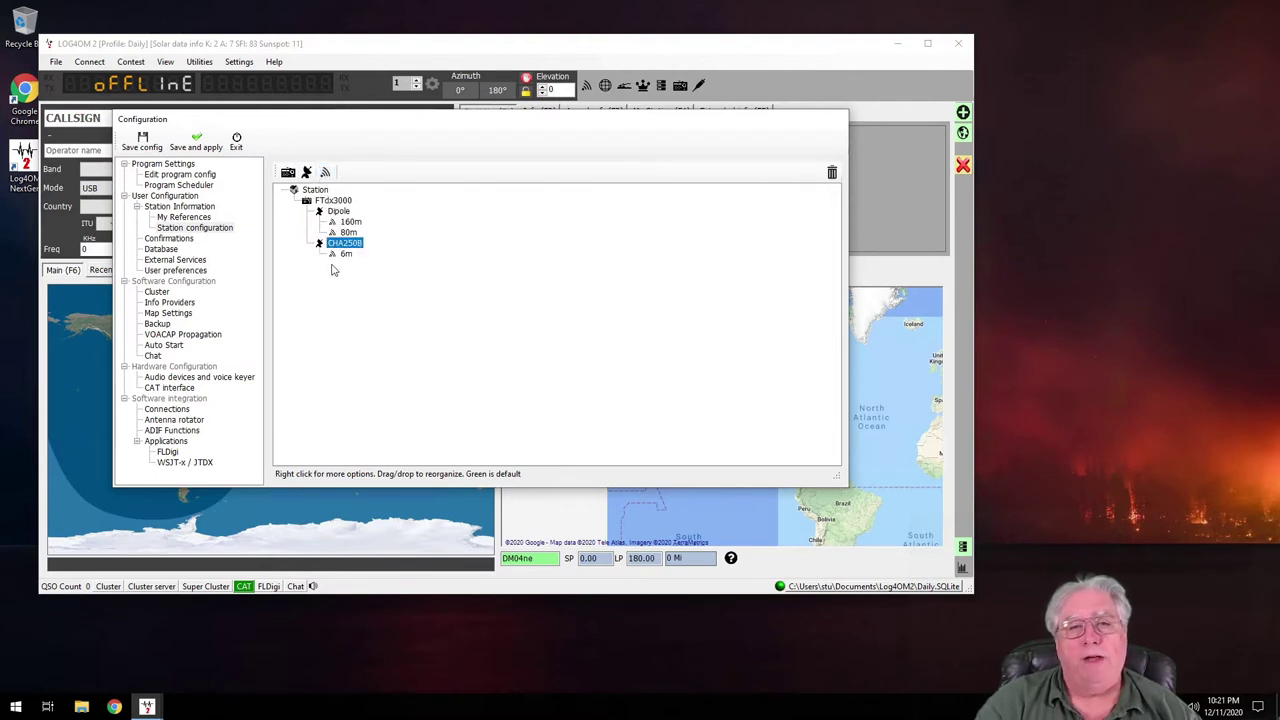
- Make the Dipole the default antenna on its 160m and 80m bands
right_click(337, 224)
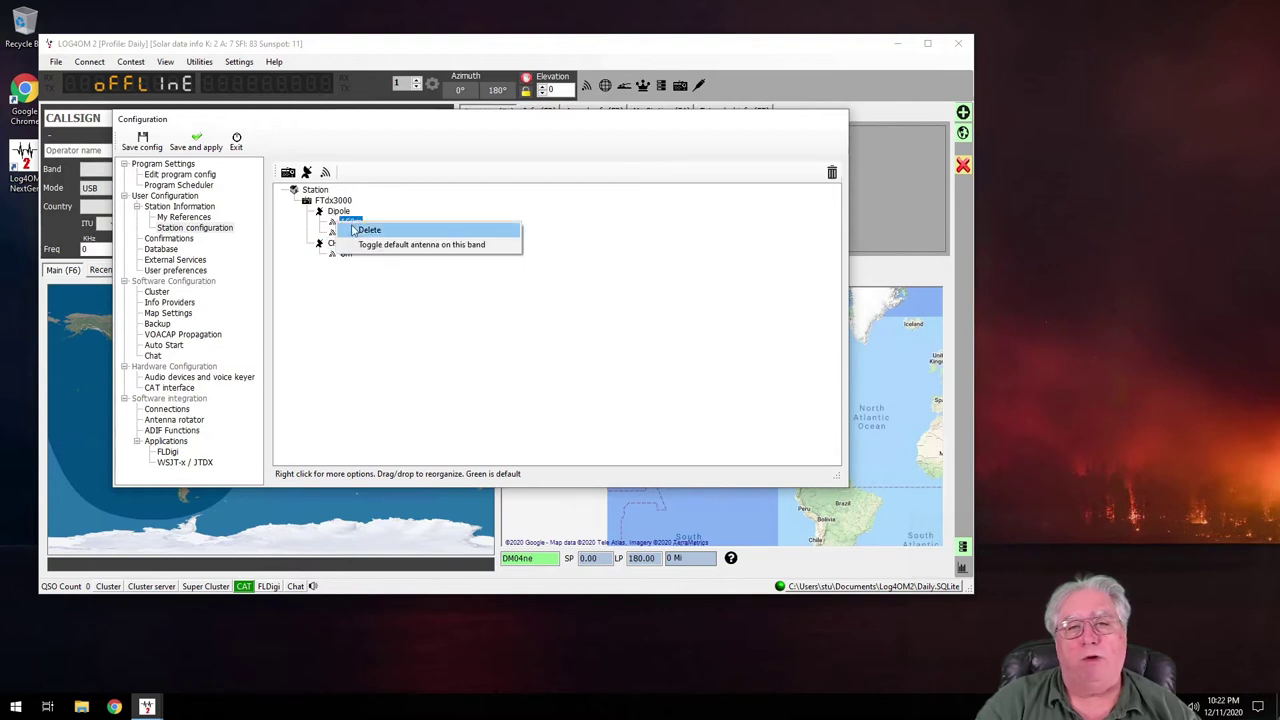
click(412, 245)
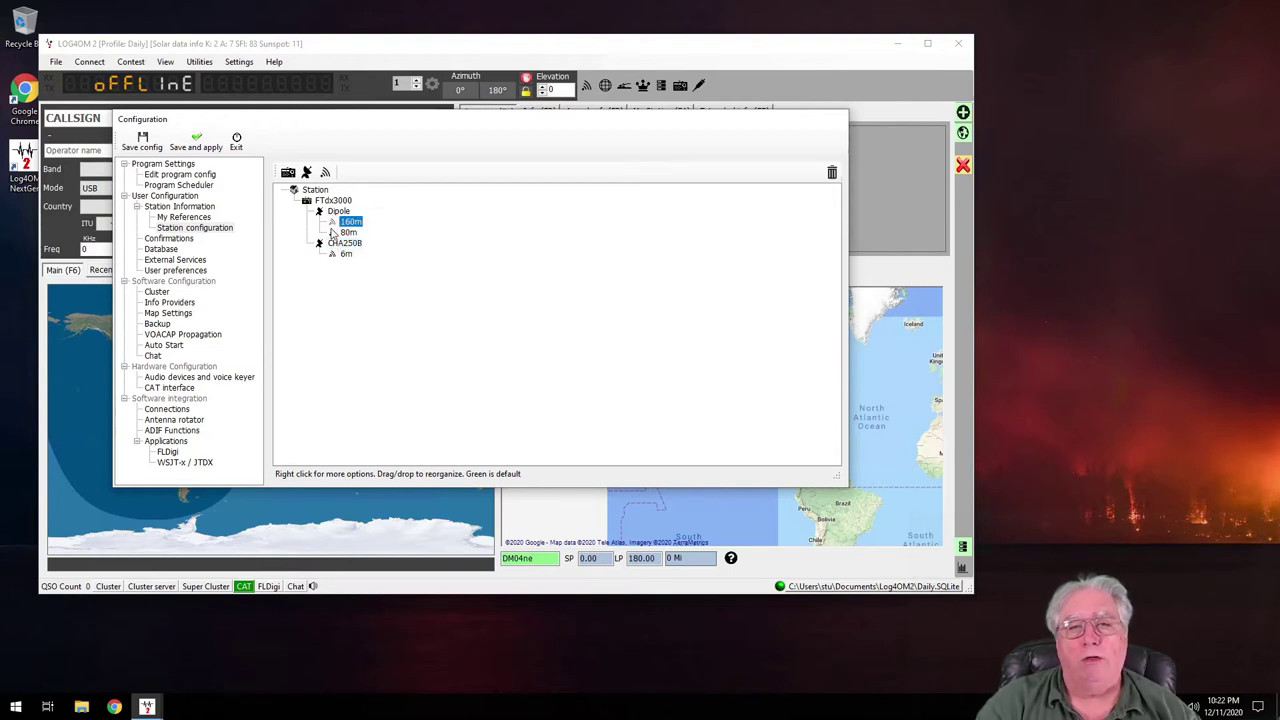
right_click(345, 232)
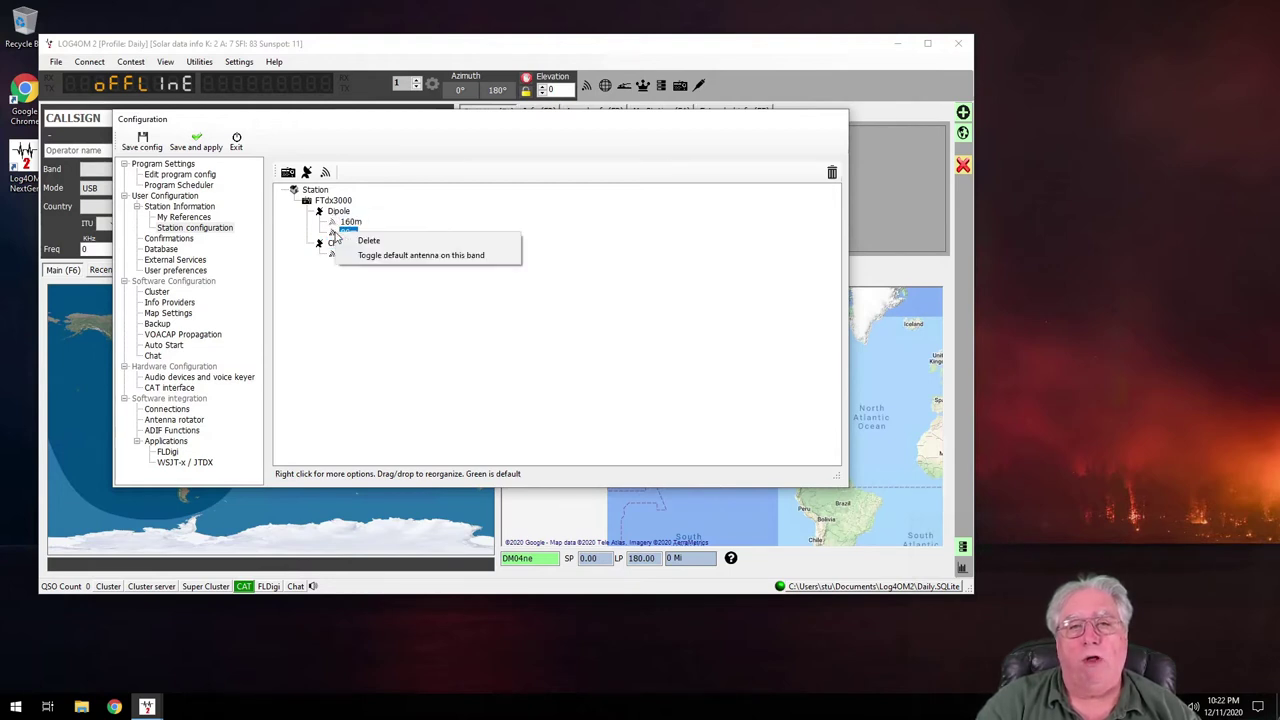
click(380, 257)
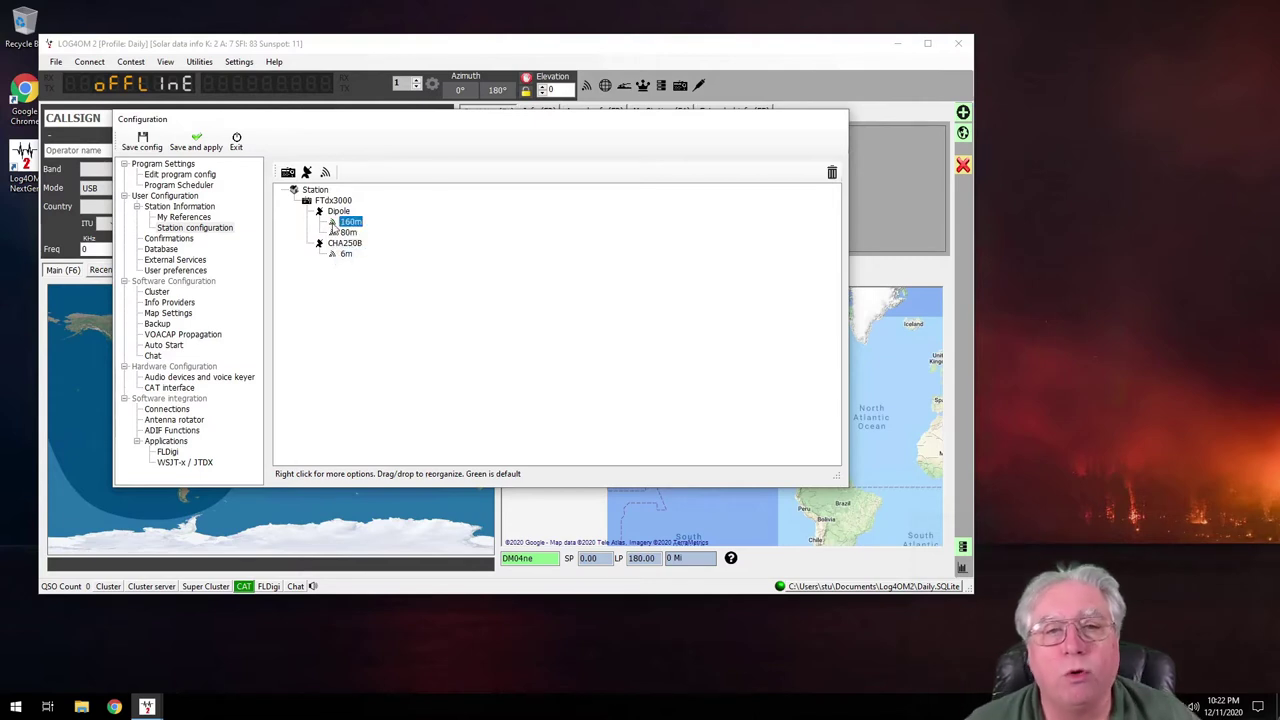
right_click(345, 232)
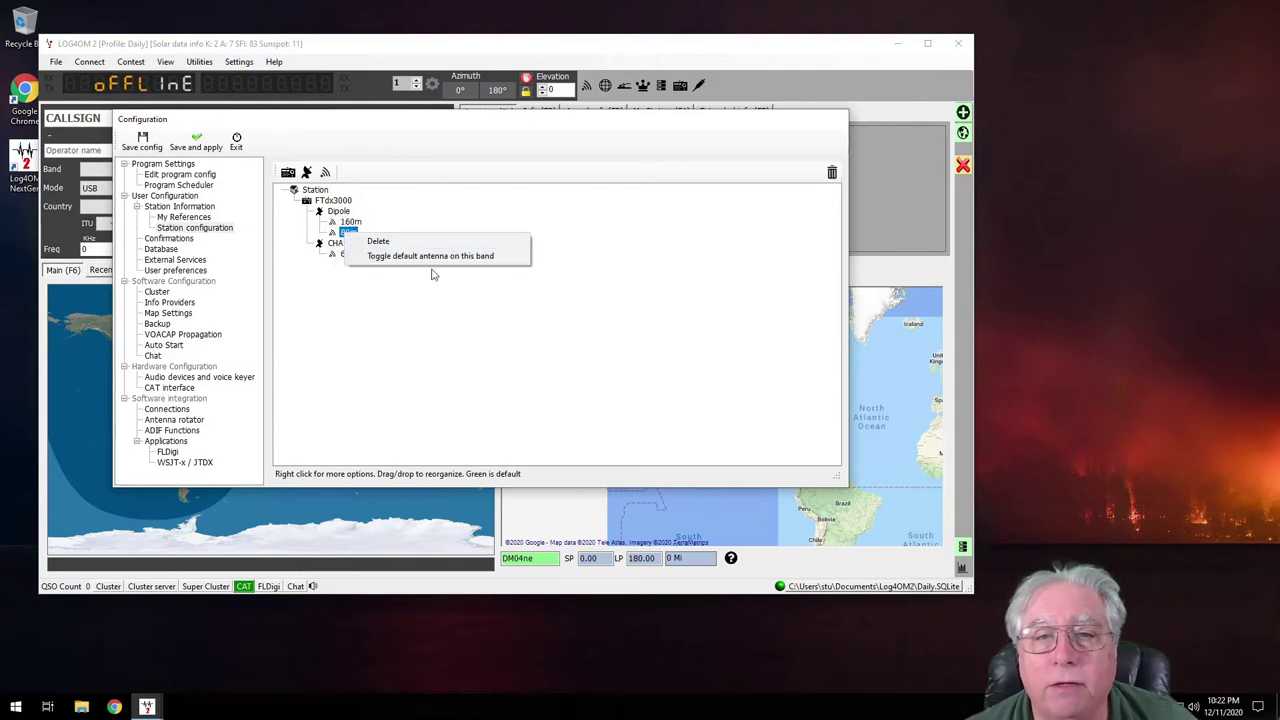
click(421, 257)
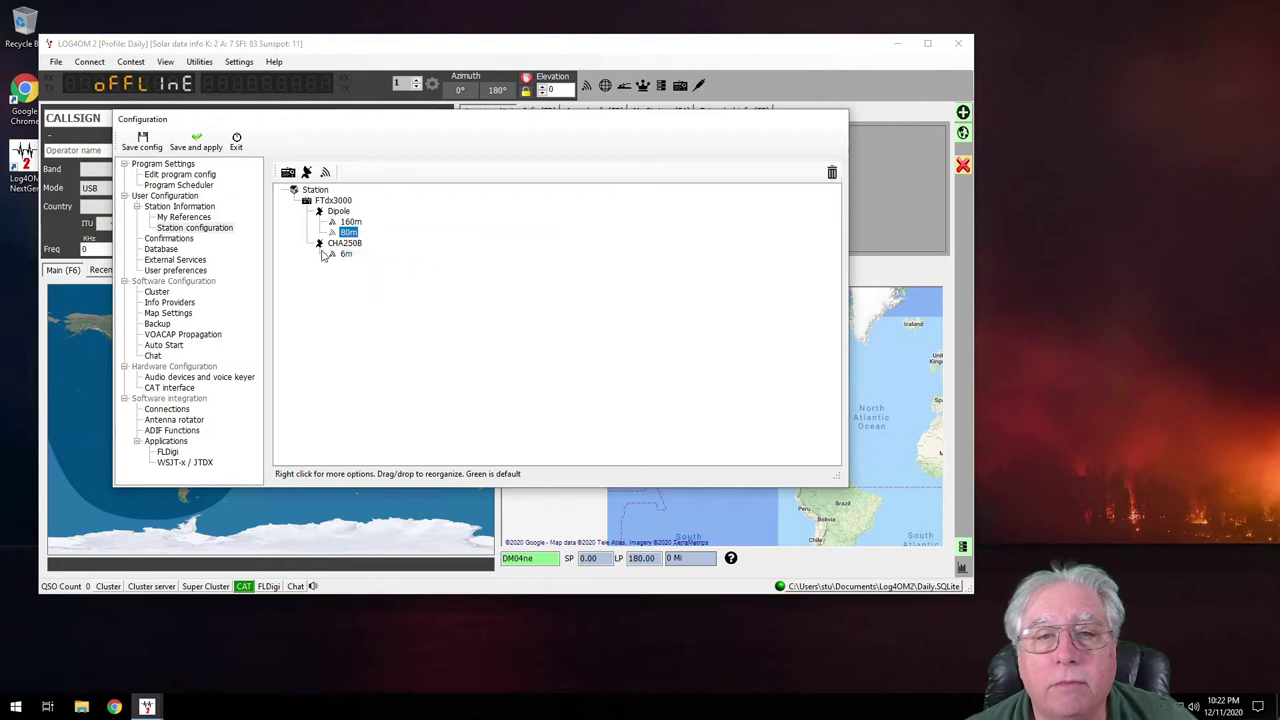
click(343, 222)
right_click(343, 223)
click(414, 245)
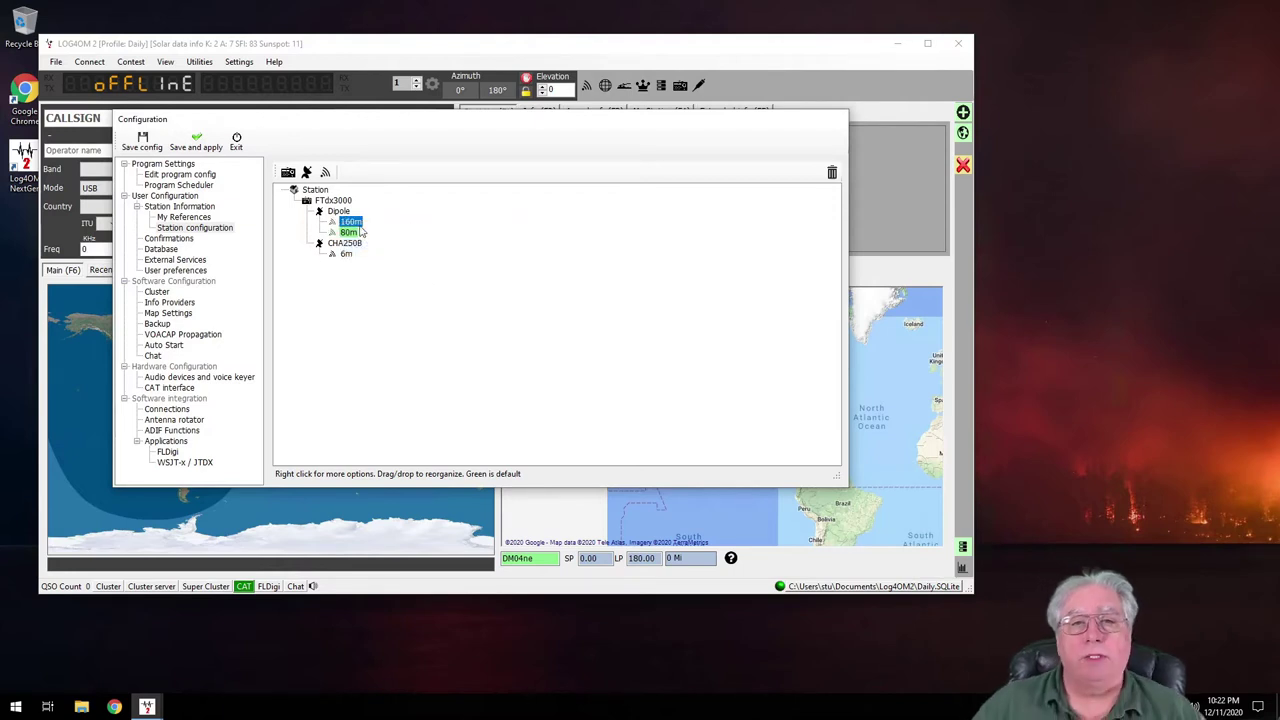
click(336, 211)
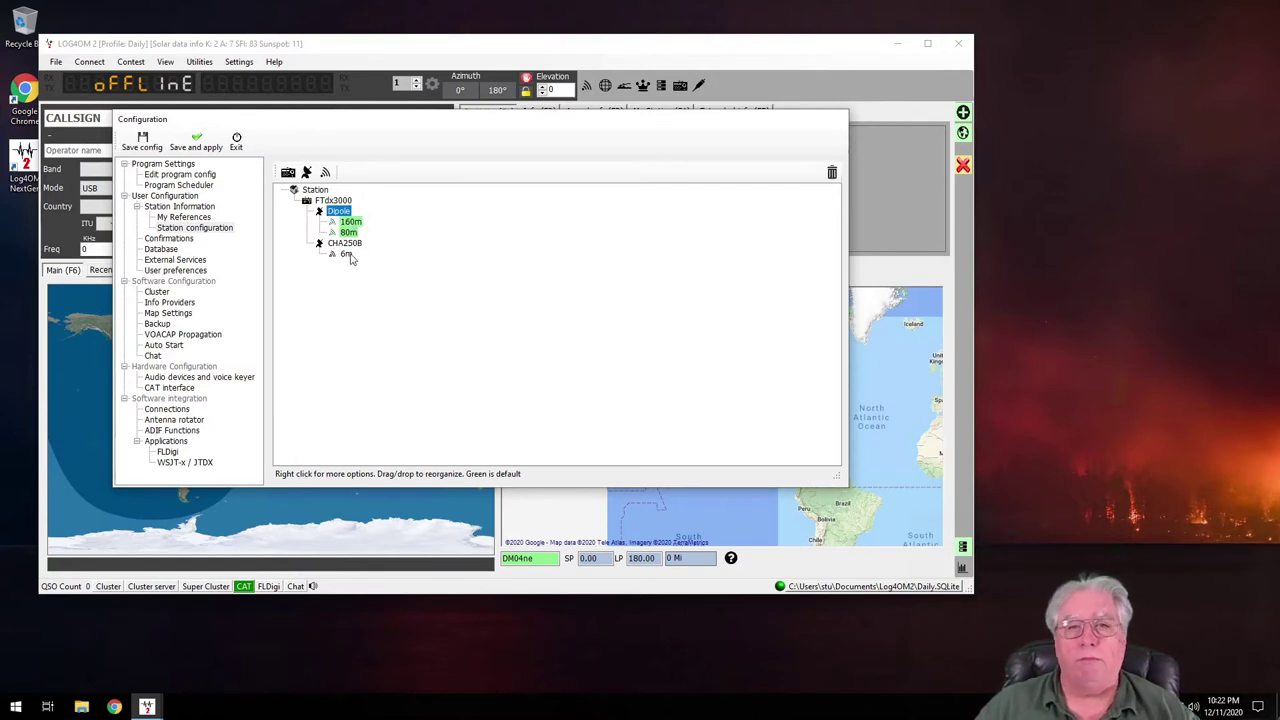
- Make the CHA250B the default antenna on the 6m band, and save and apply the configuration
click(347, 255)
right_click(349, 256)
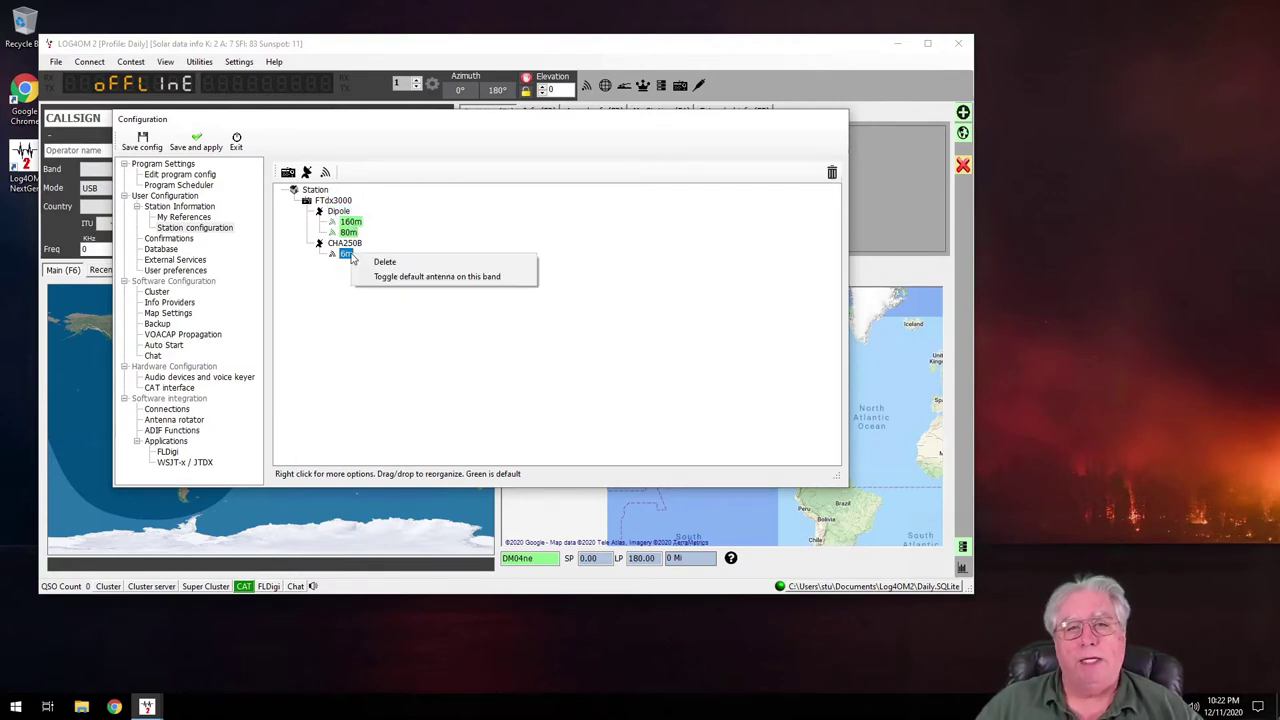
click(420, 277)
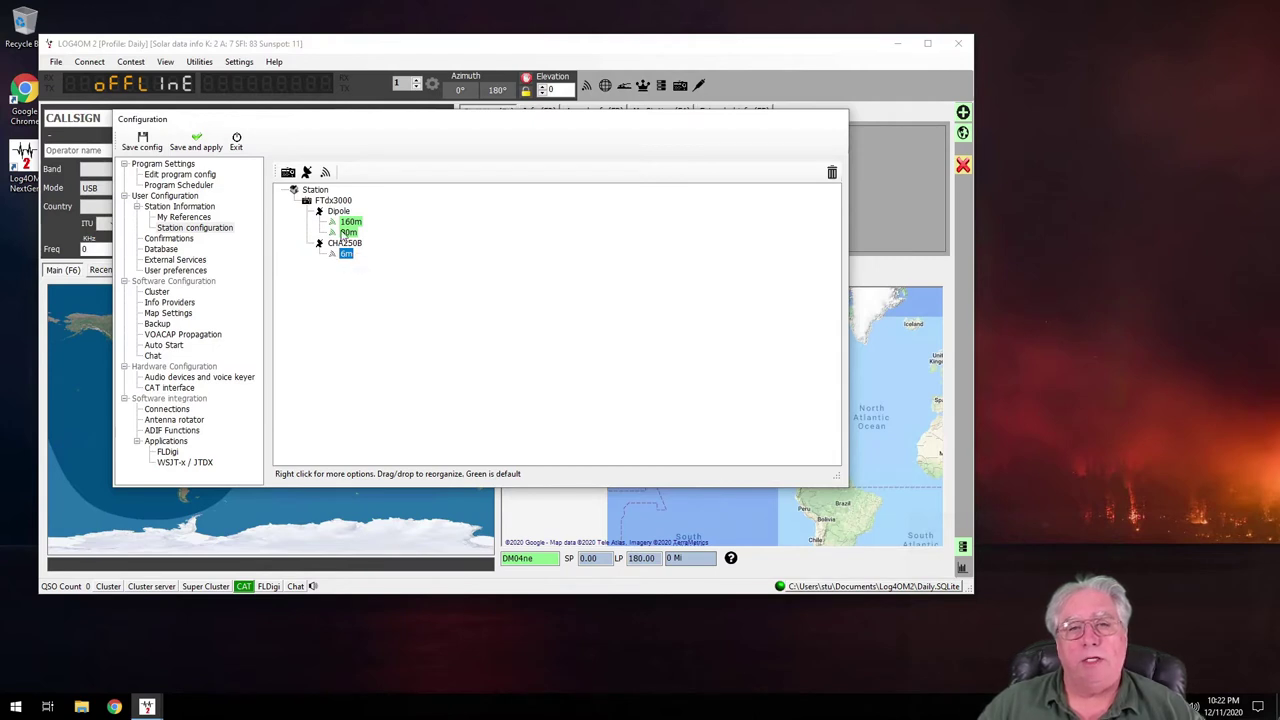
click(347, 232)
click(345, 254)
click(338, 211)
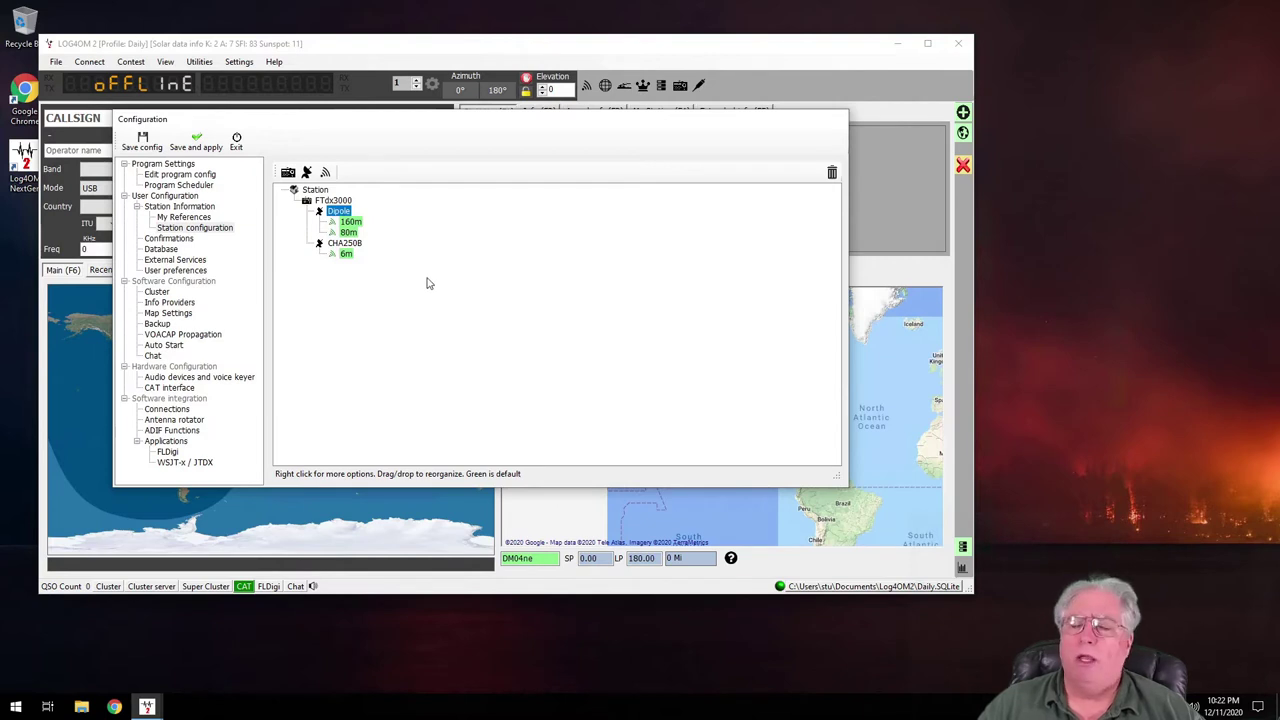
click(196, 142)
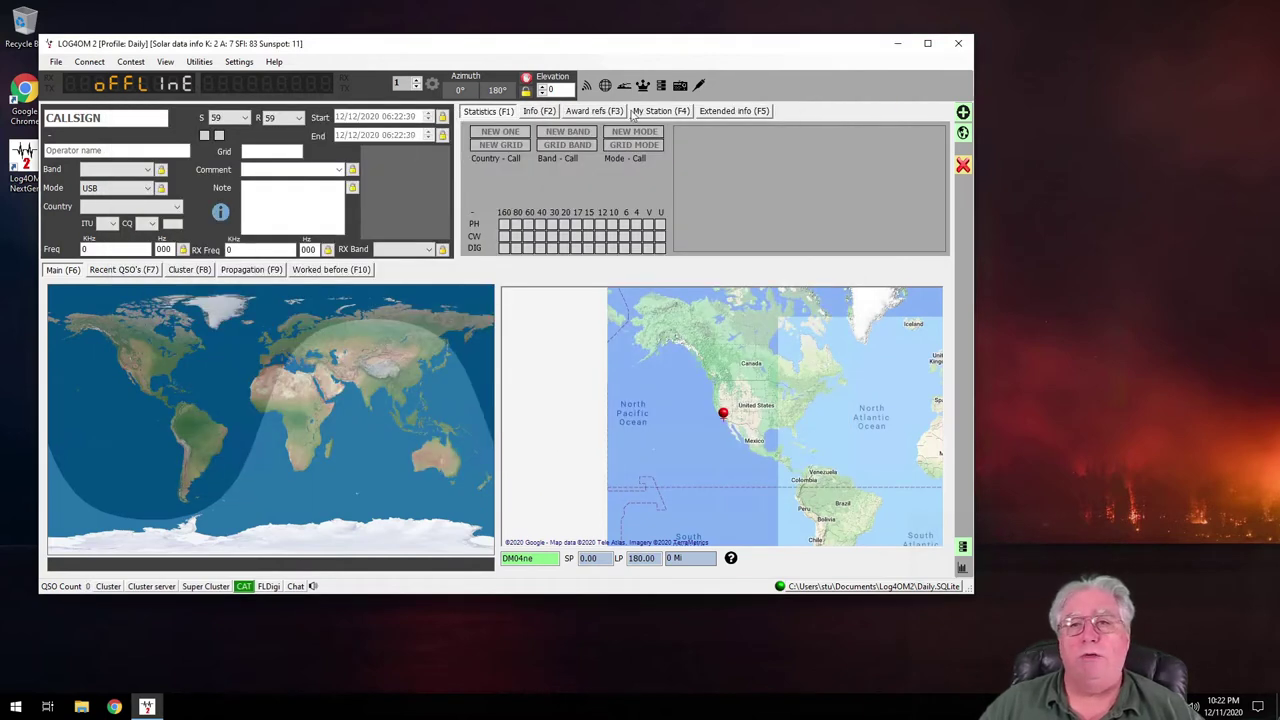
- Check the radio, antenna and power offered in the My Station details of the main logging window
click(641, 112)
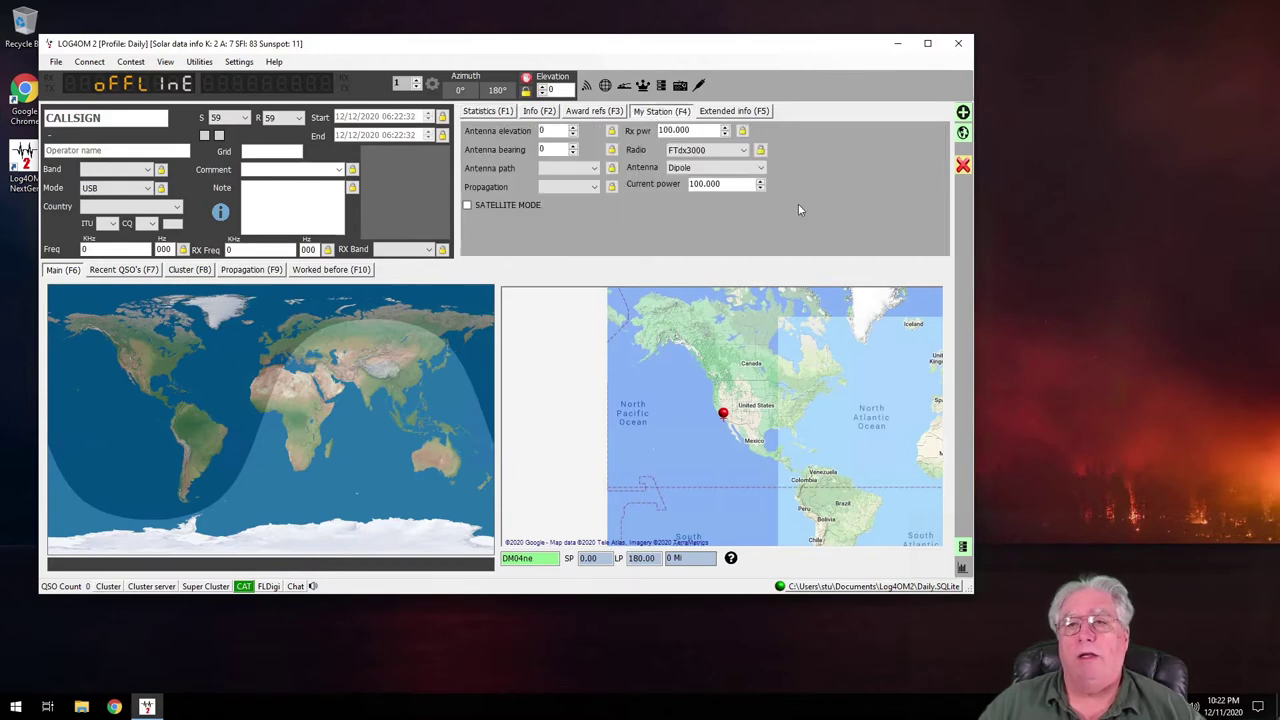
click(741, 151)
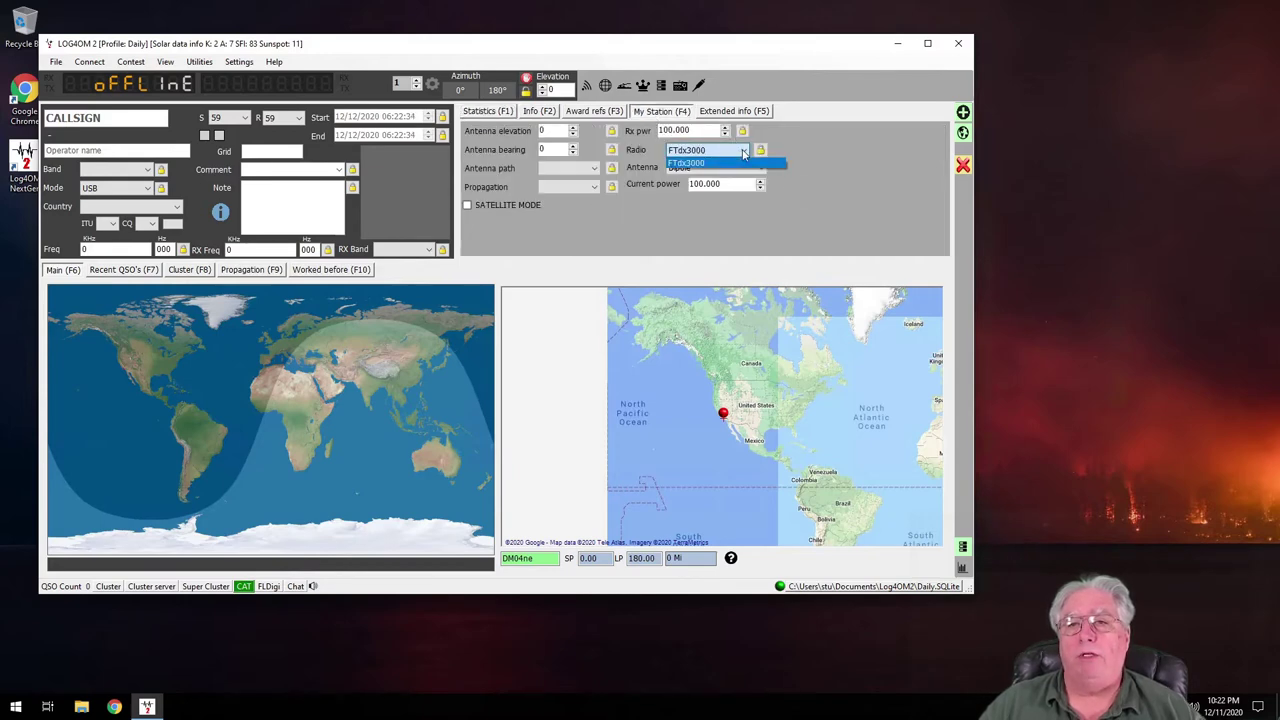
click(740, 162)
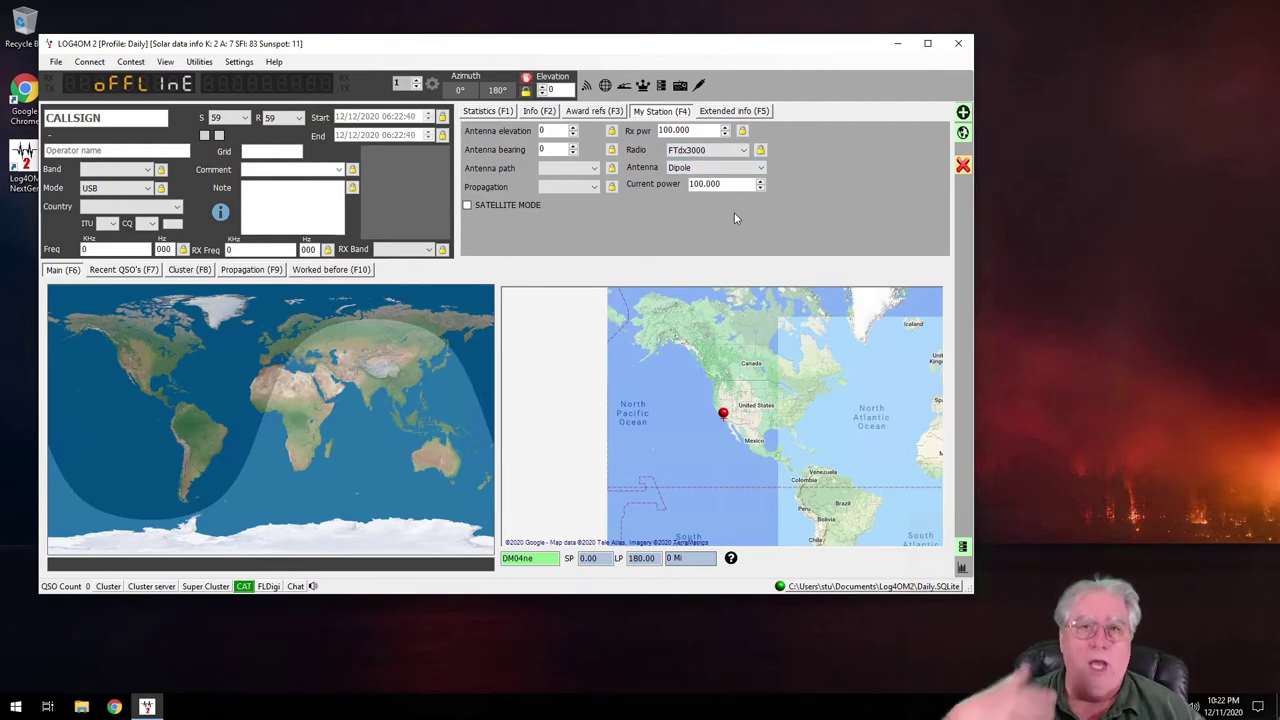
- Reopen the program configuration and review the saved station configuration
click(238, 62)
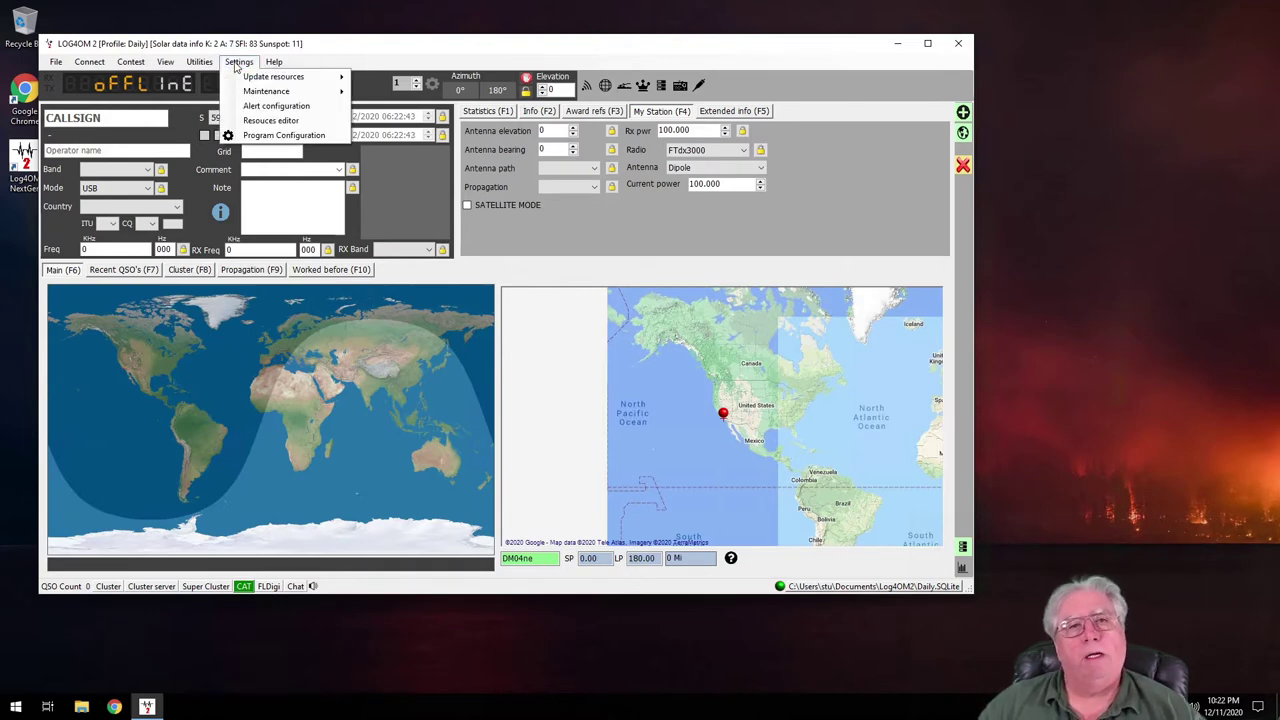
click(258, 137)
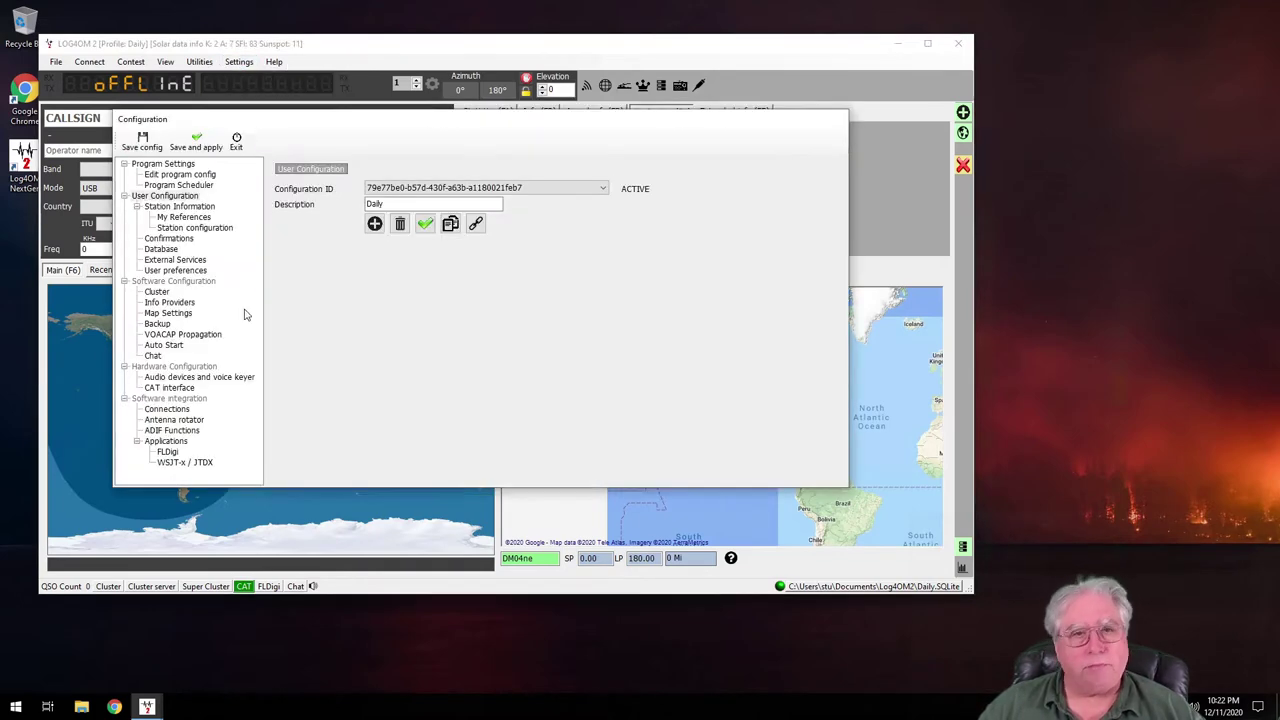
click(172, 229)
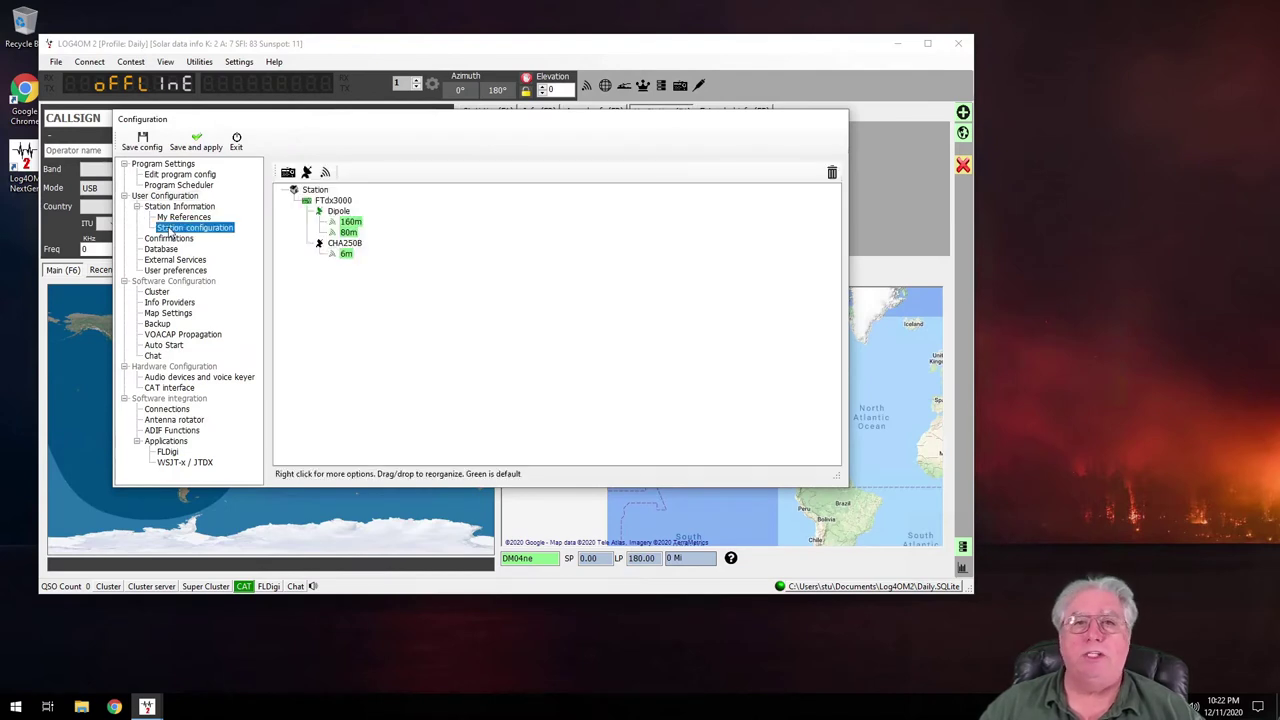
- Review the confirmation types and the default sent and received settings for QSL
click(165, 239)
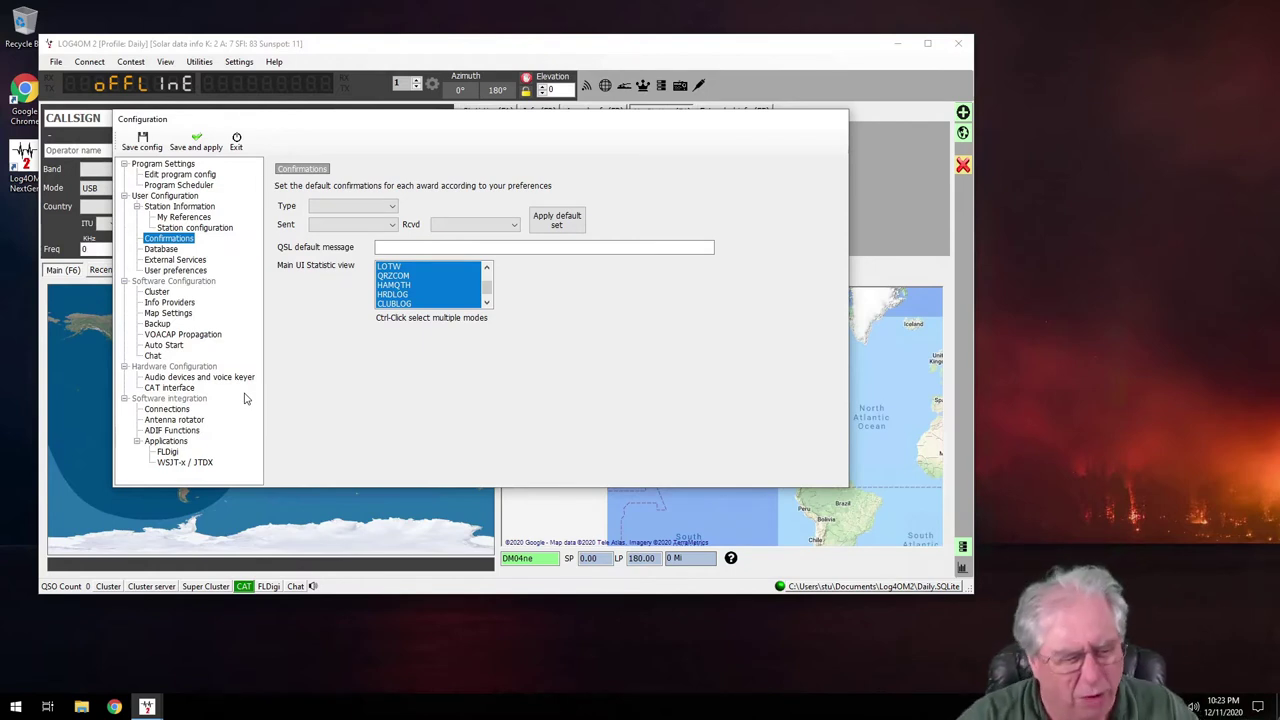
click(393, 207)
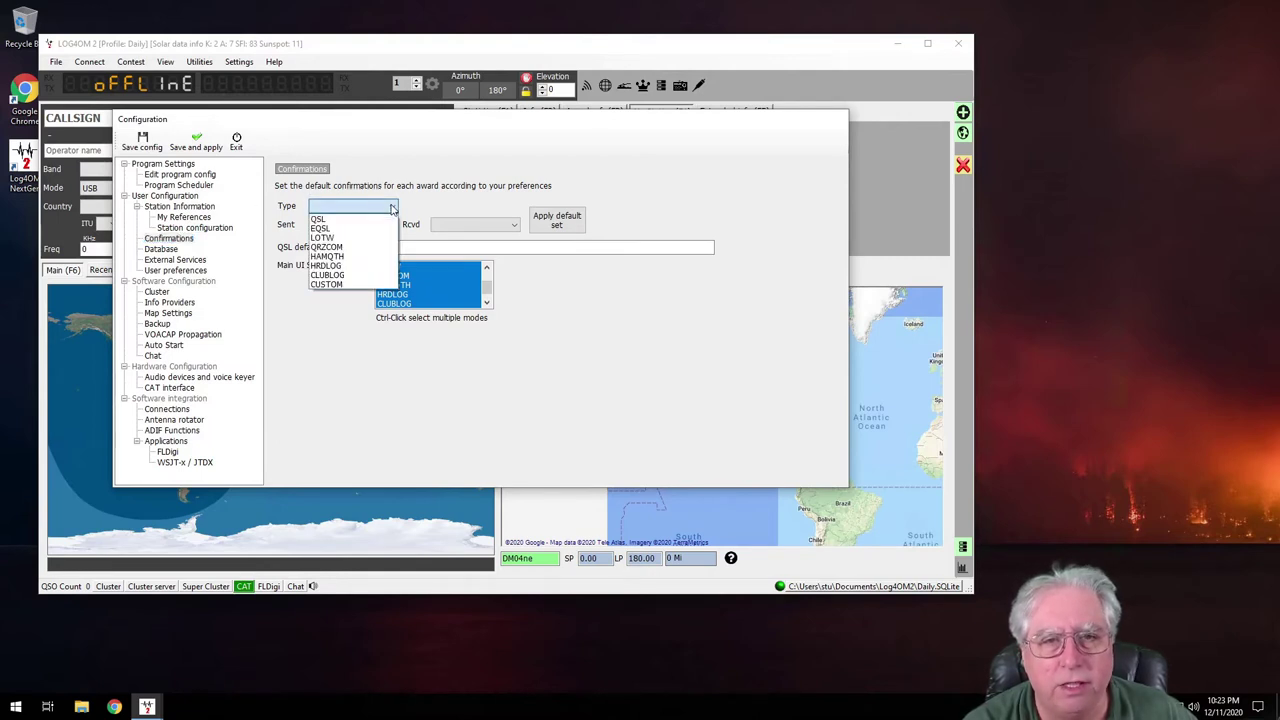
click(329, 224)
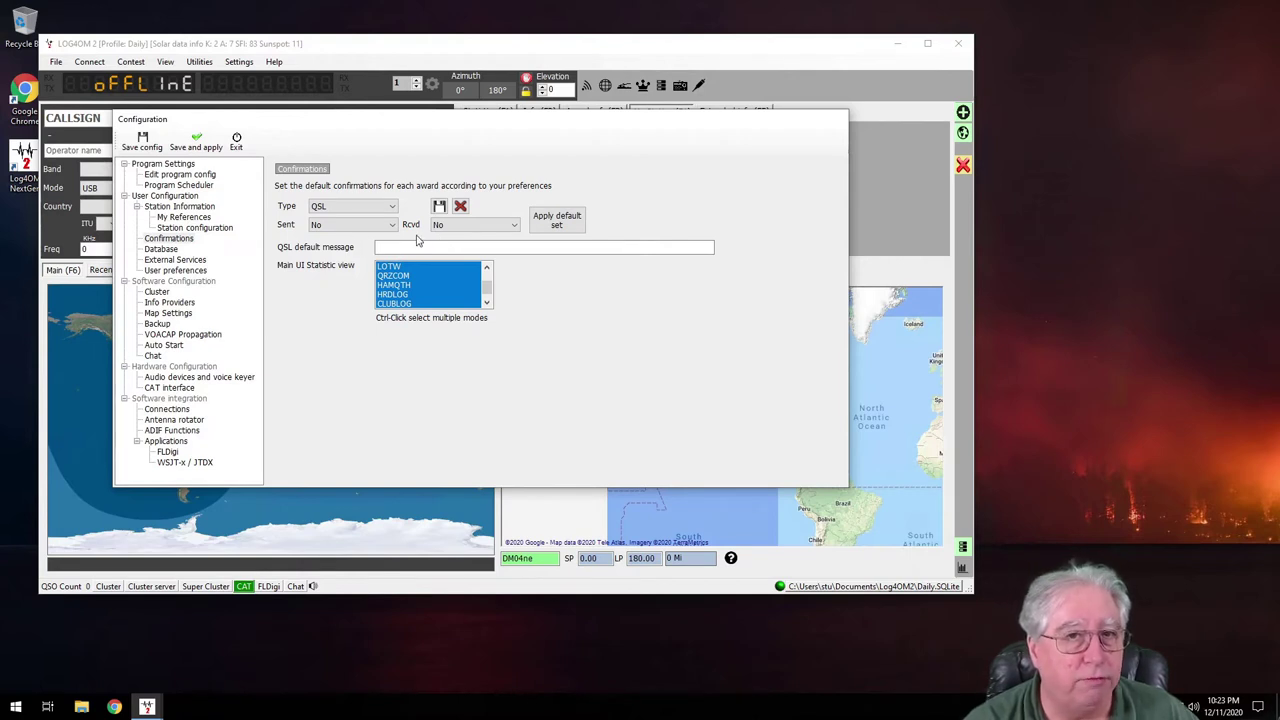
click(385, 246)
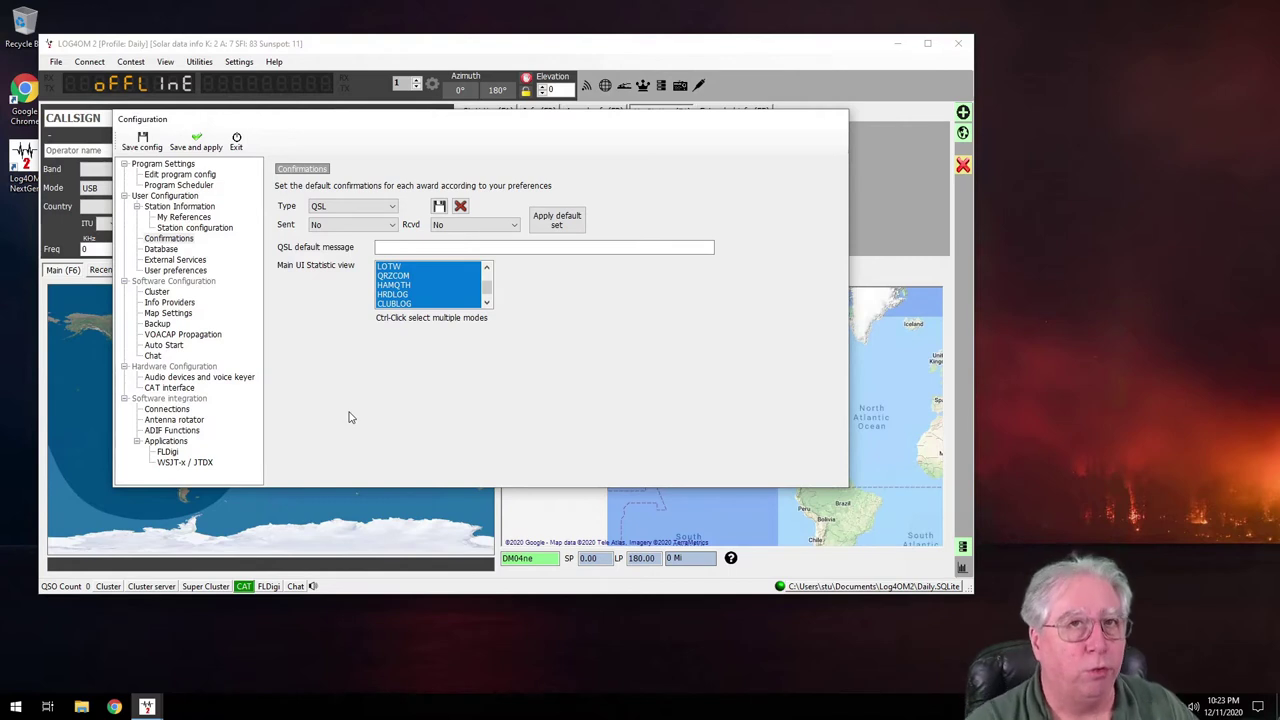
- Review the database settings and the external services settings for QRZ.COM, LOTW and HAMQTH
click(160, 249)
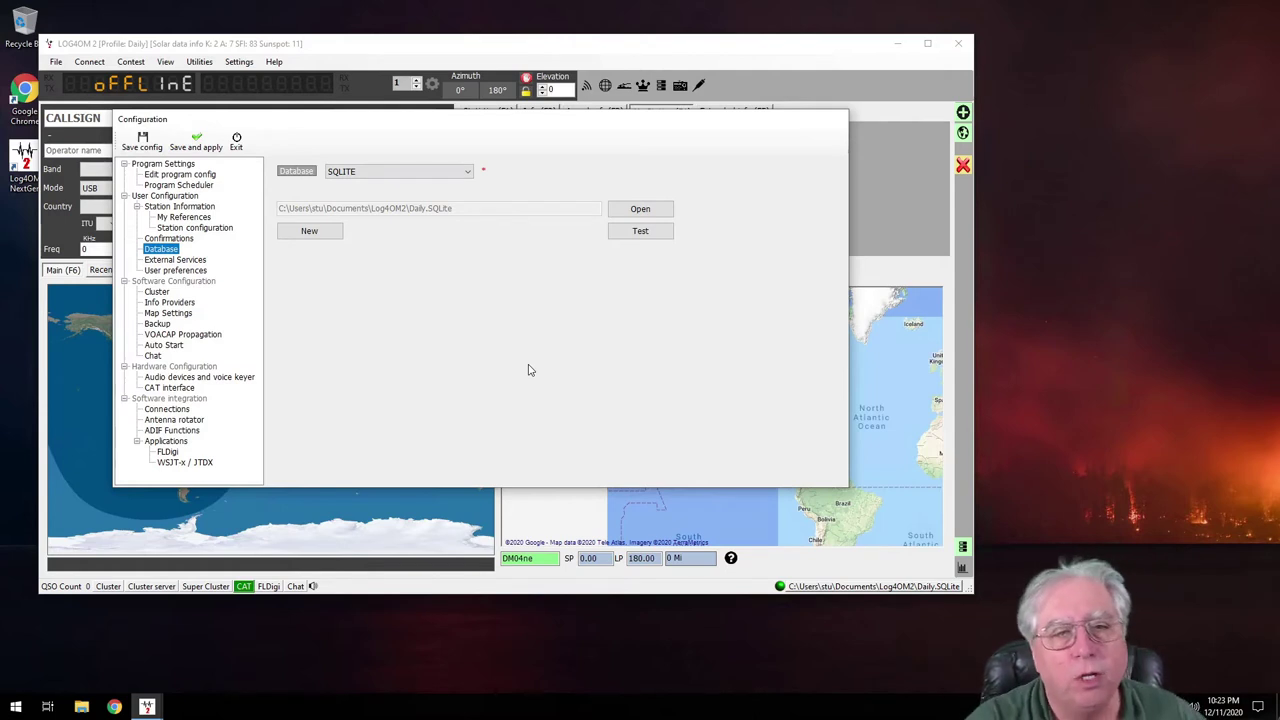
click(175, 260)
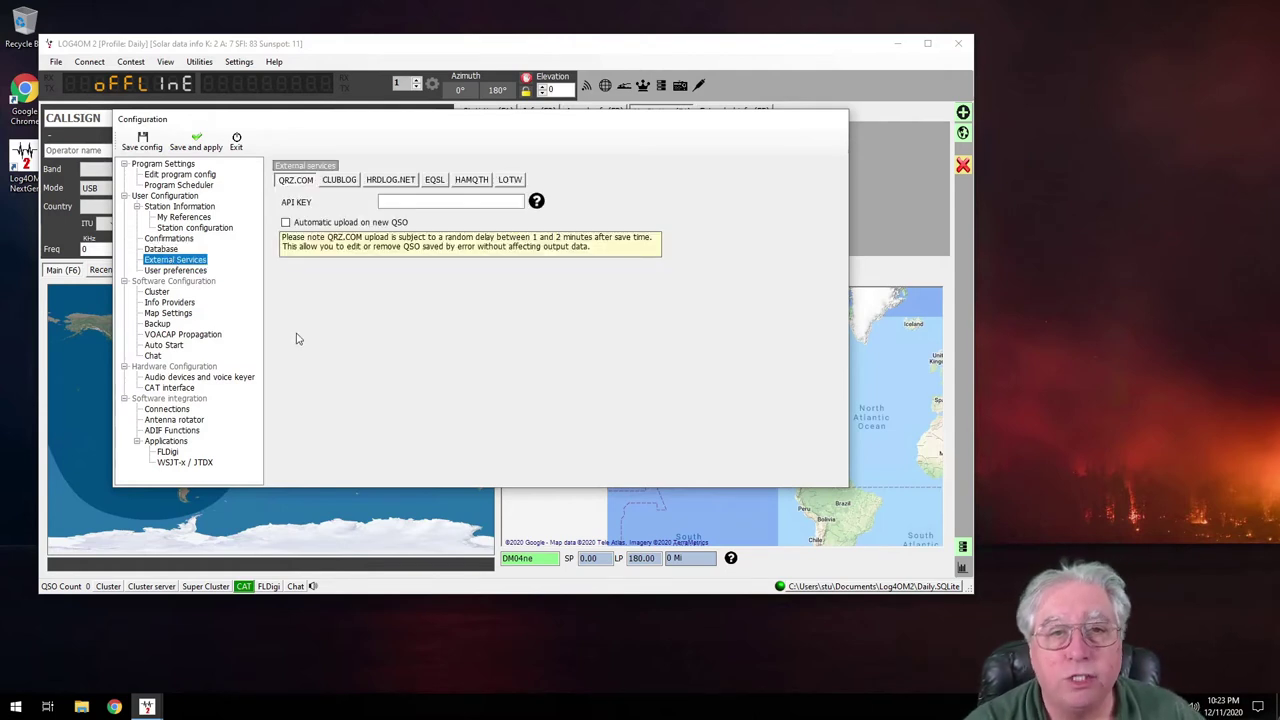
click(509, 180)
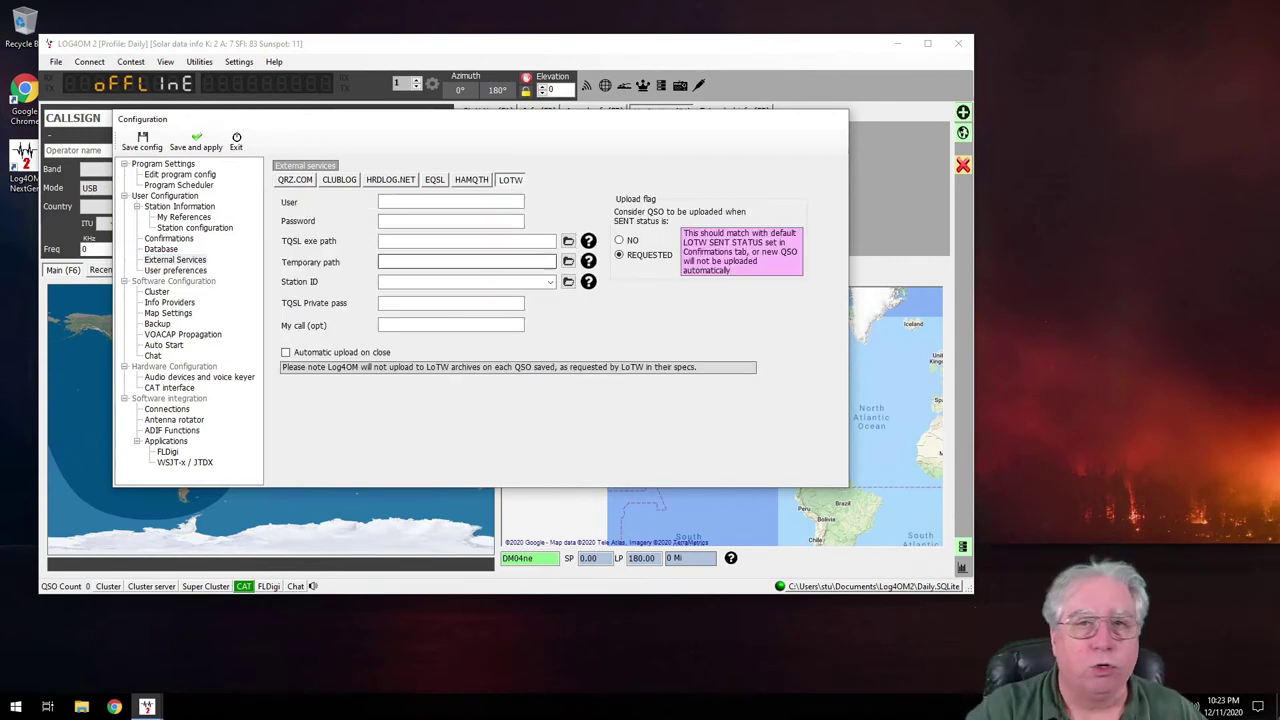
click(468, 181)
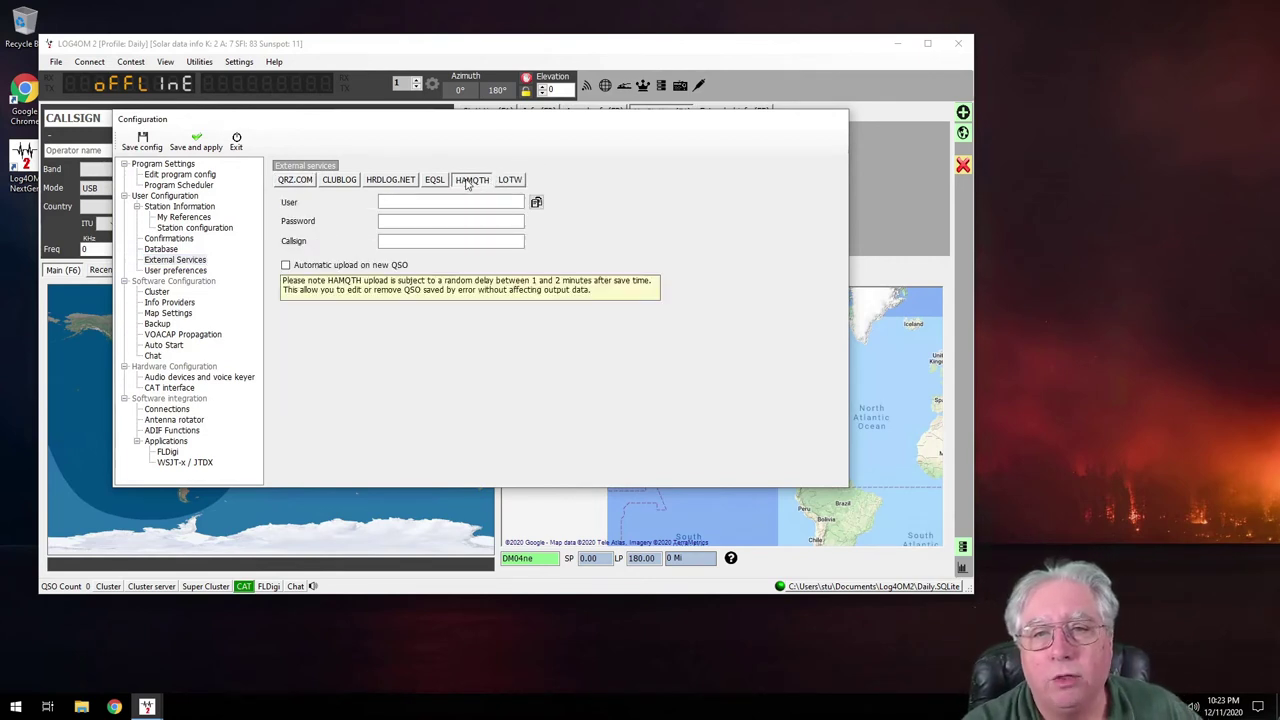
- Review the external services settings for EQSL, HRDLOG.NET, CLUBLOG and QRZ.COM
click(431, 185)
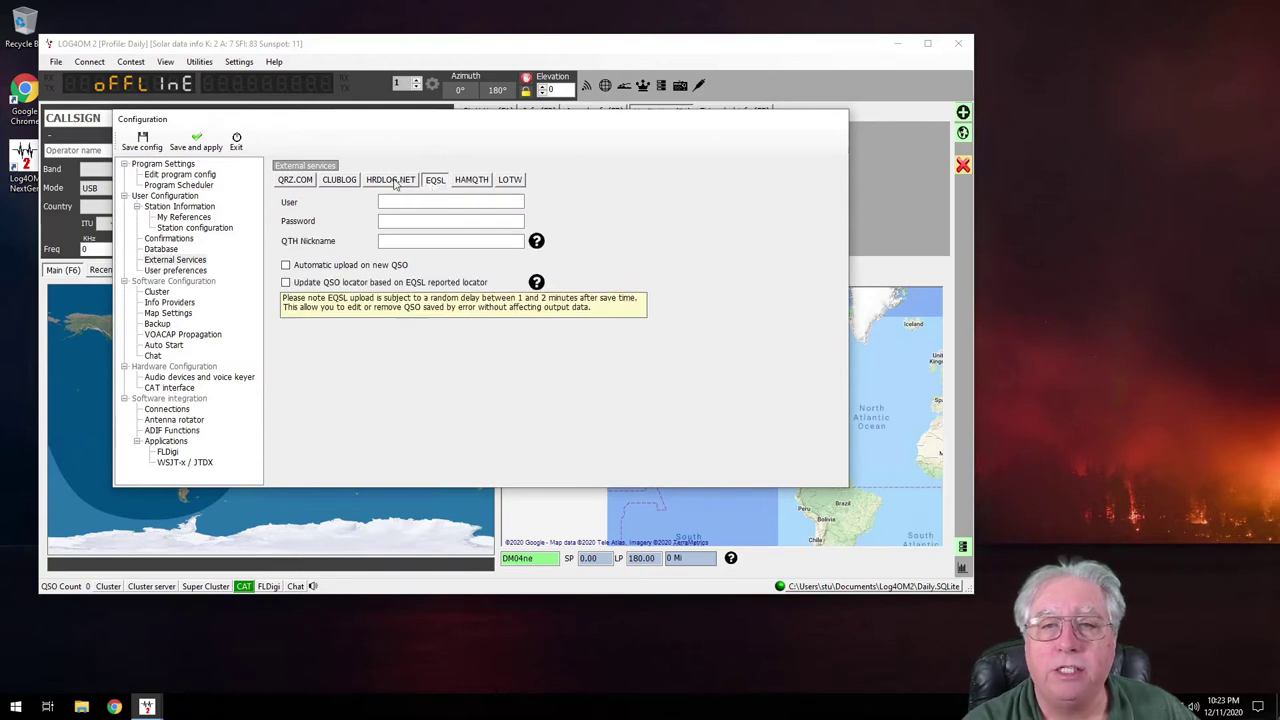
click(394, 182)
click(339, 182)
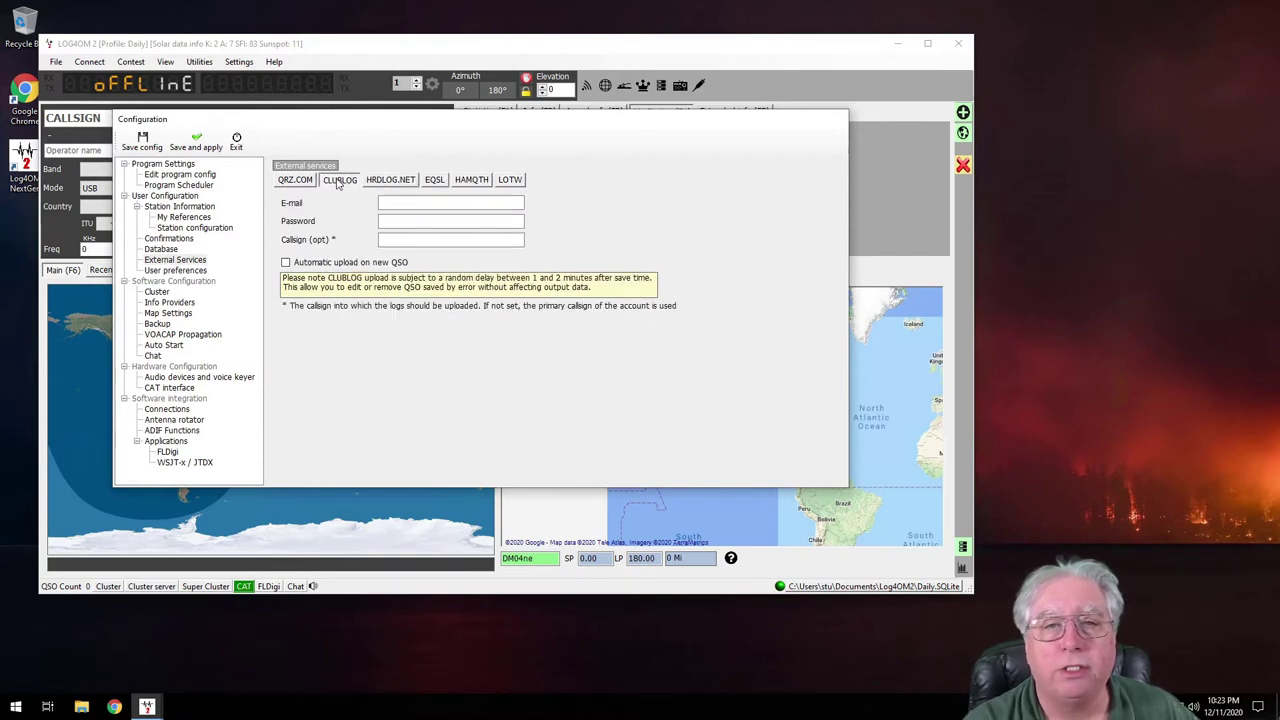
click(293, 182)
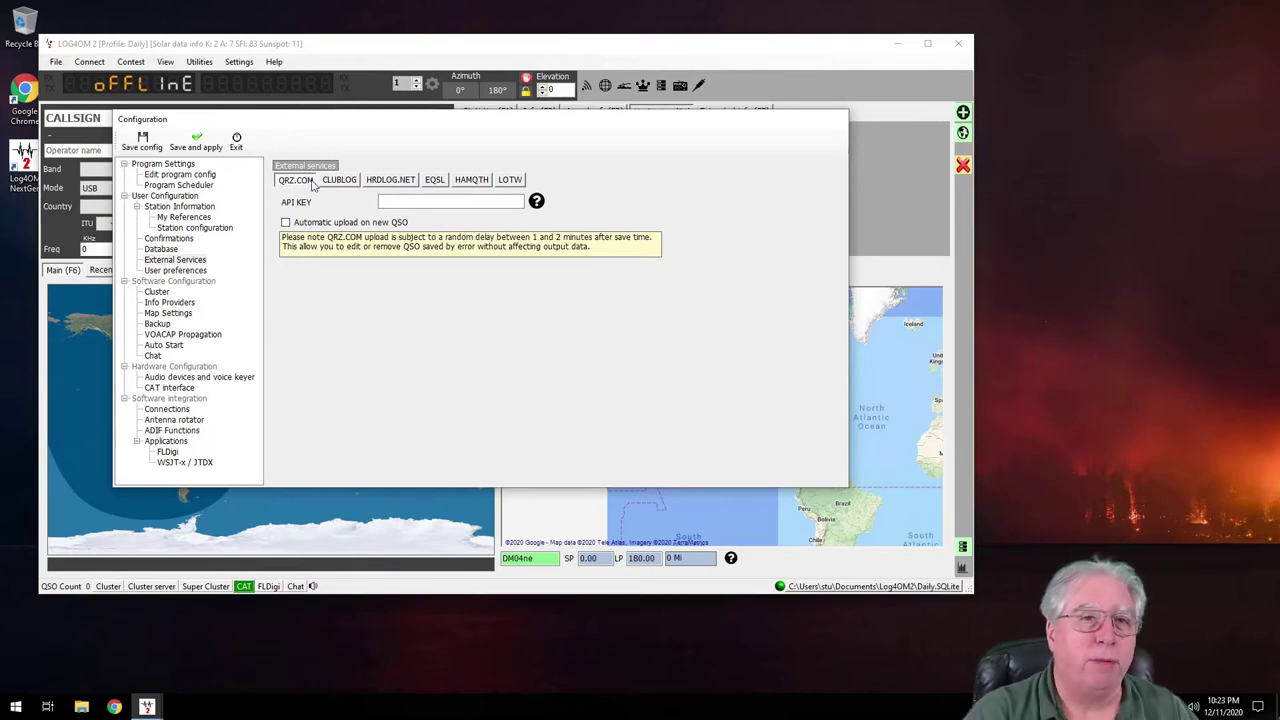
- In the user preferences, select 80m, 60m, 40m, 30m, 20m, 17m, 15m, 12m, 10m and 6m as the preferred bands
click(172, 270)
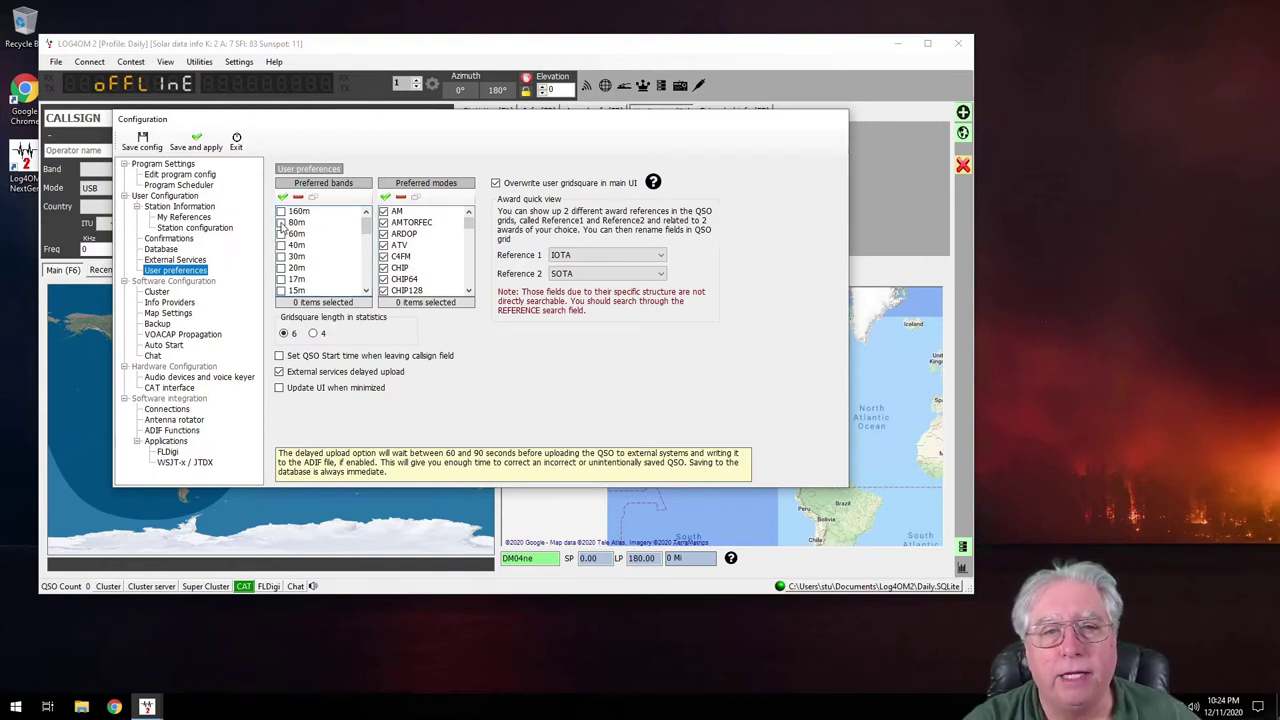
click(282, 223)
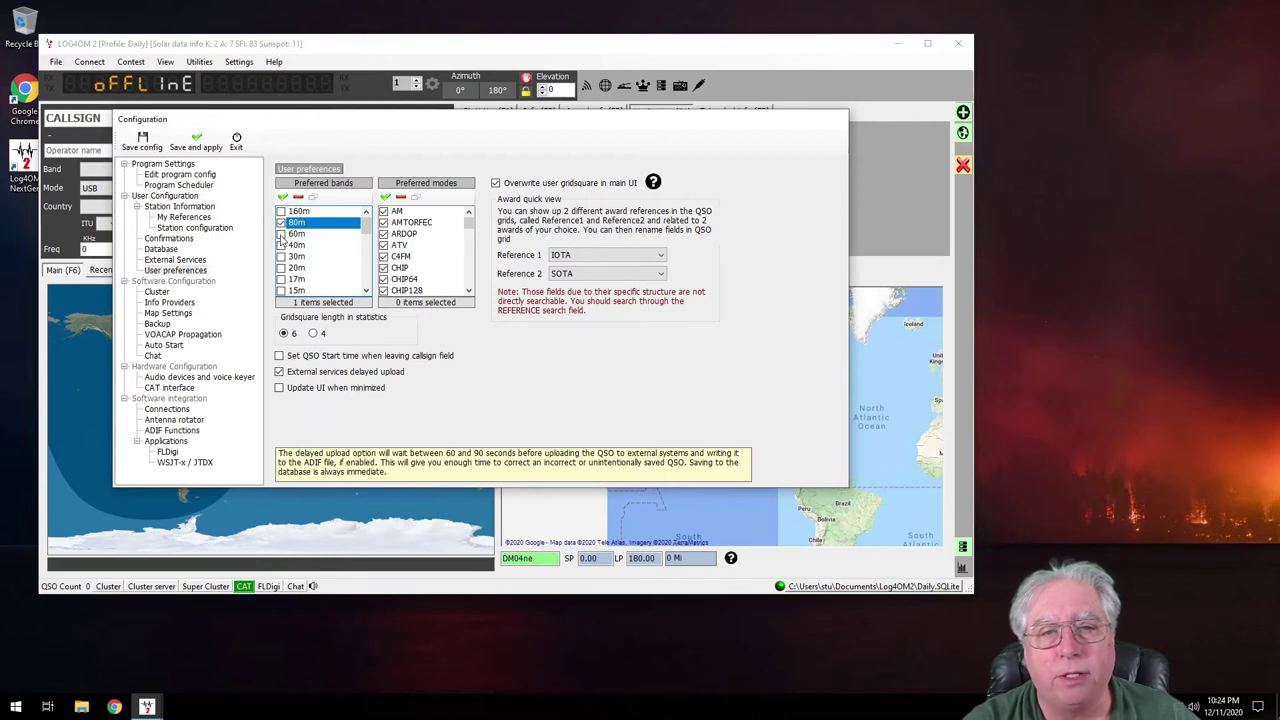
click(281, 234)
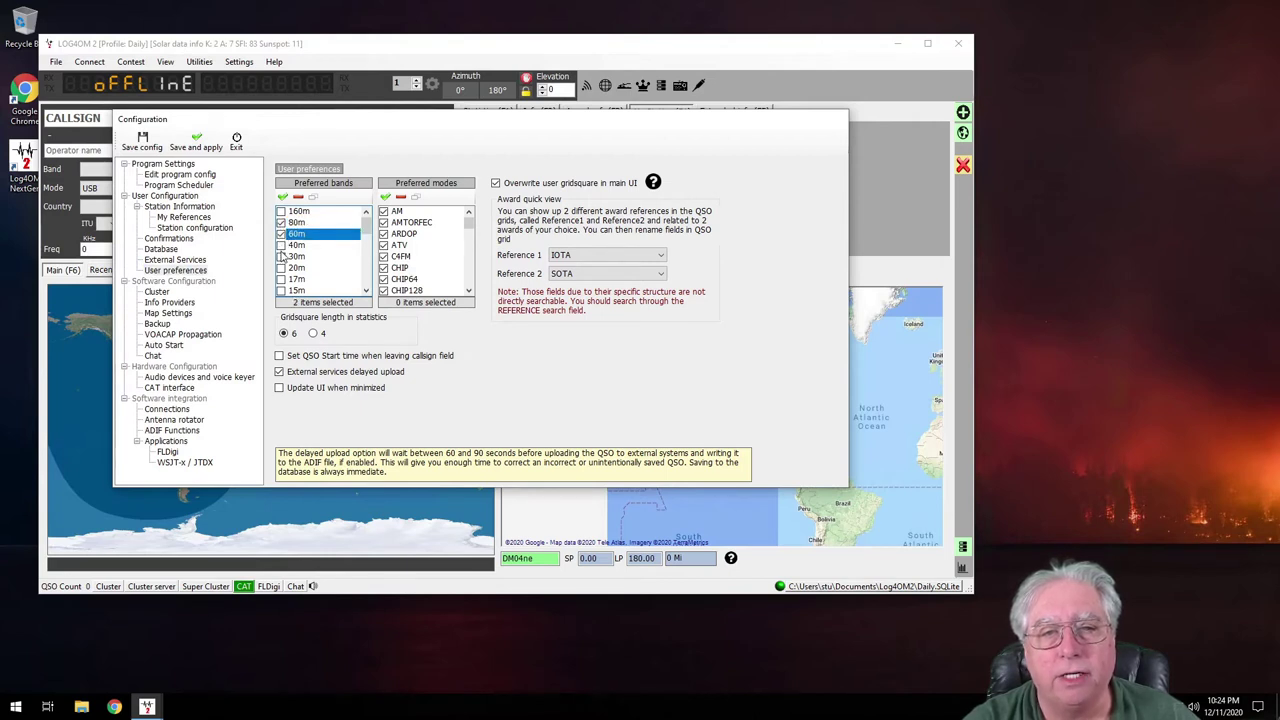
click(281, 245)
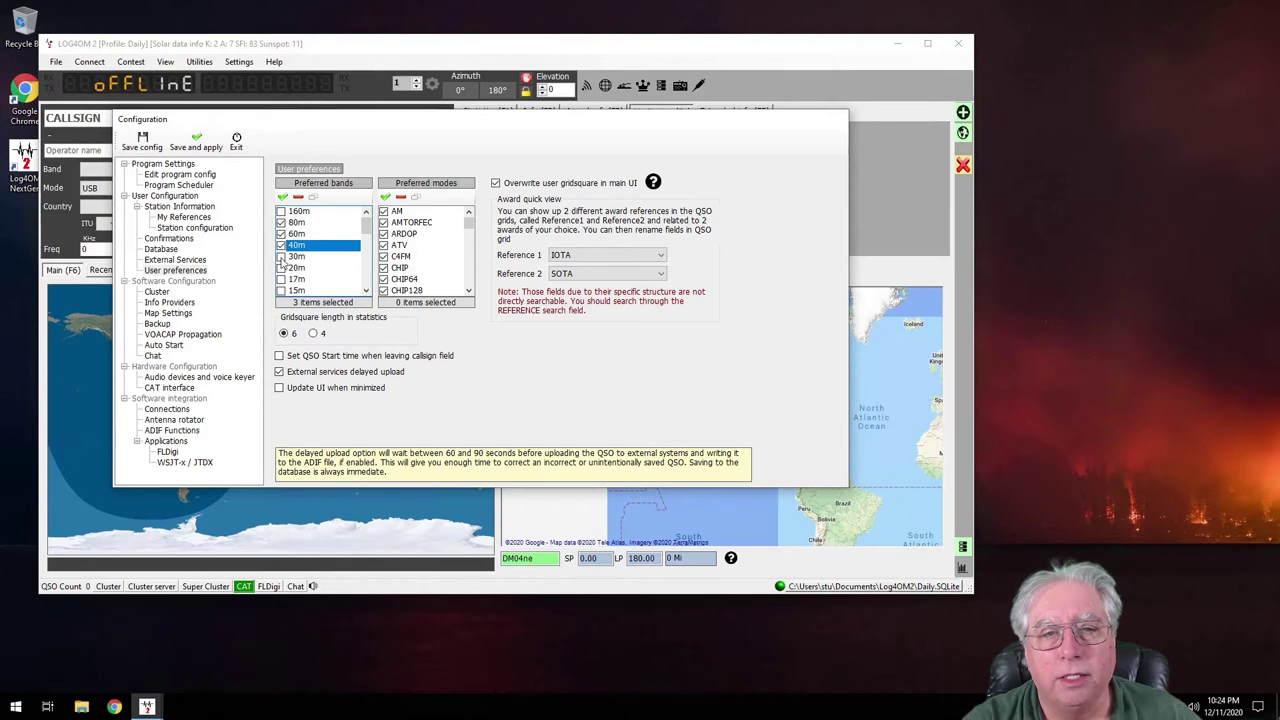
click(281, 257)
click(281, 268)
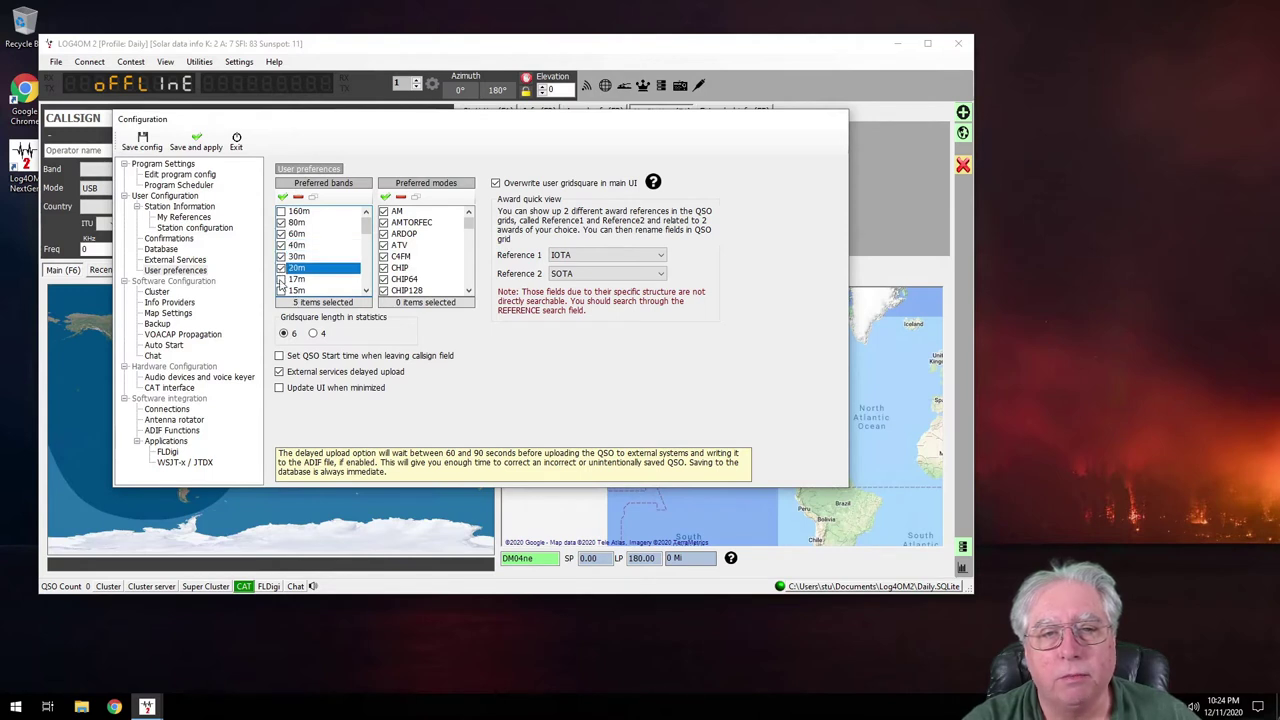
click(281, 280)
scroll(280, 284, down, 1)
click(281, 257)
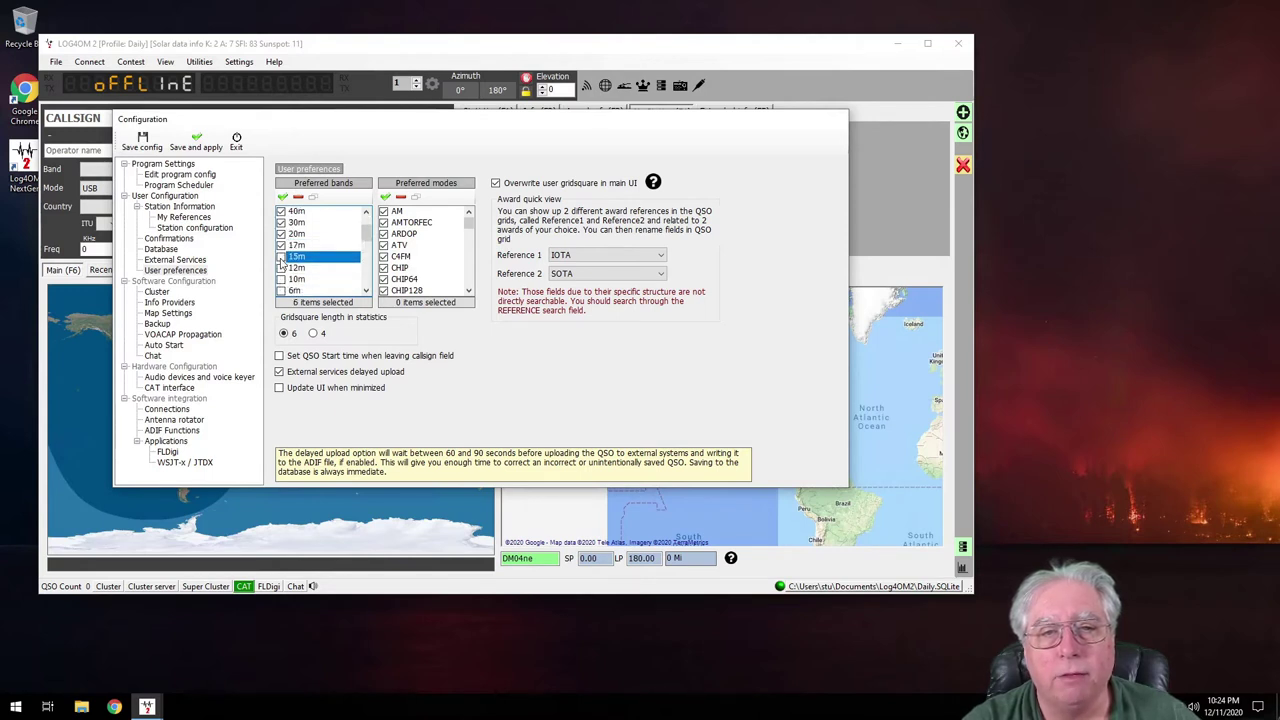
click(281, 268)
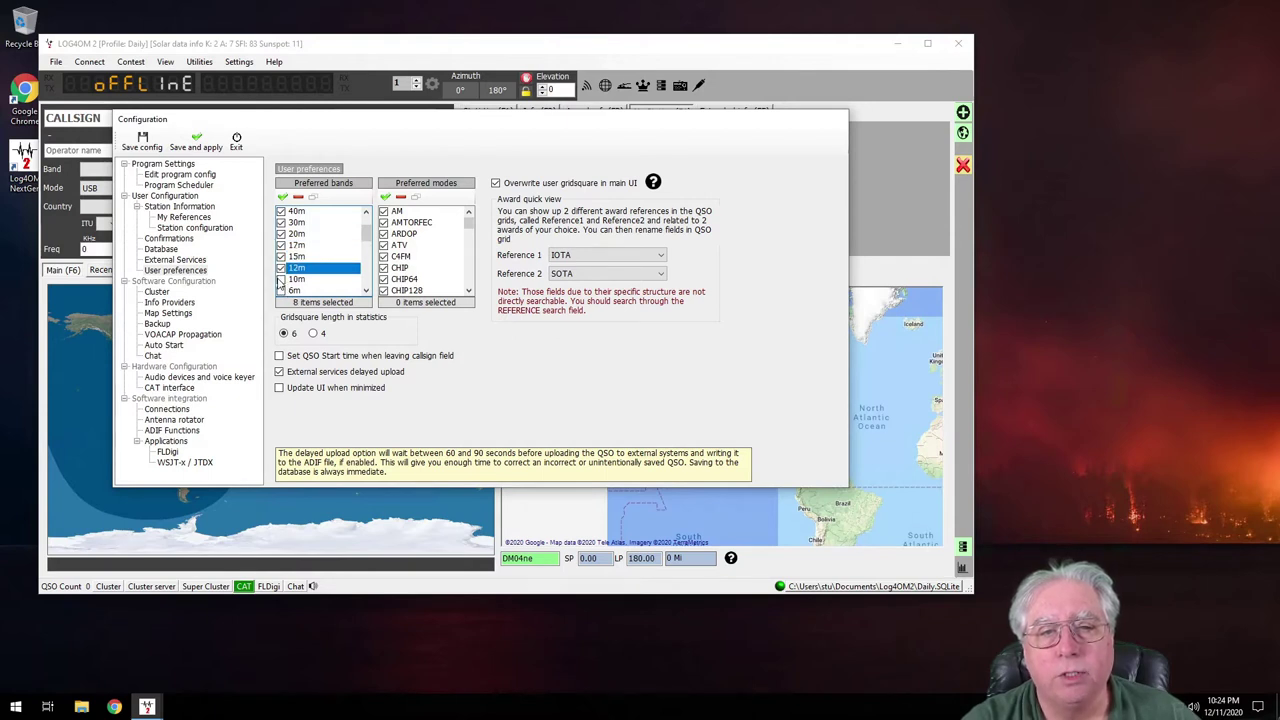
click(281, 280)
scroll(281, 284, down, 1)
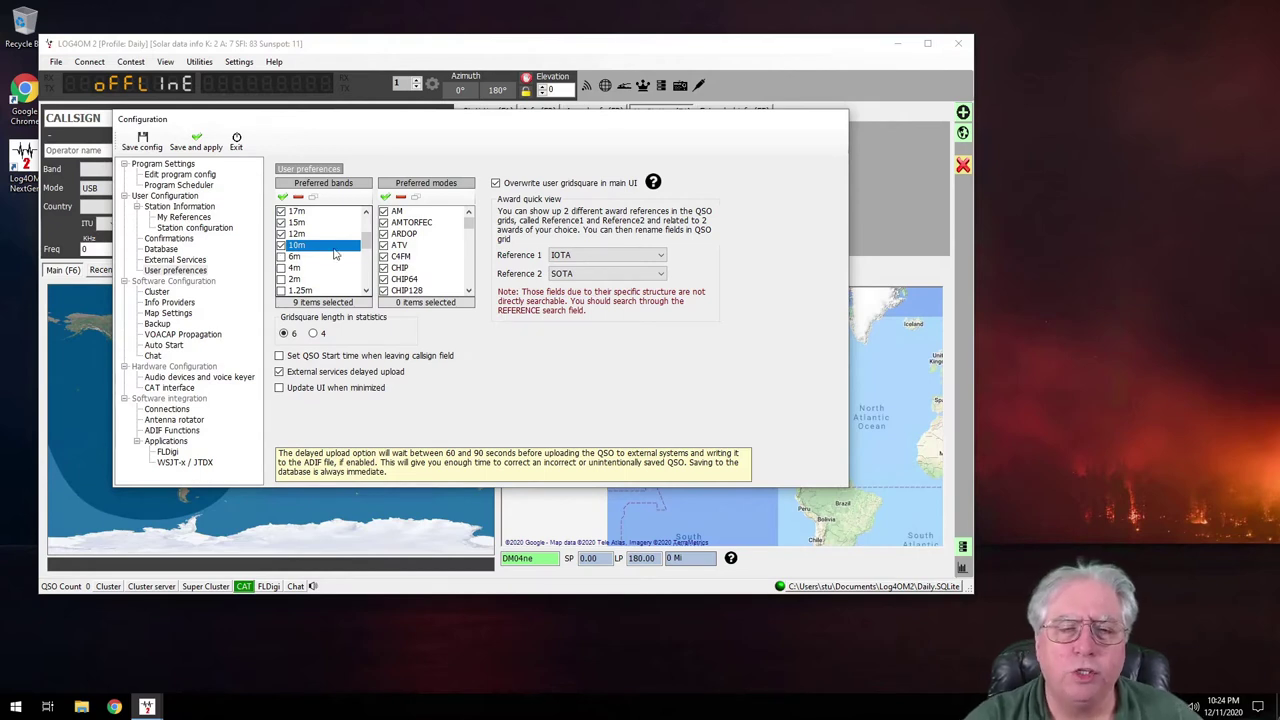
click(281, 257)
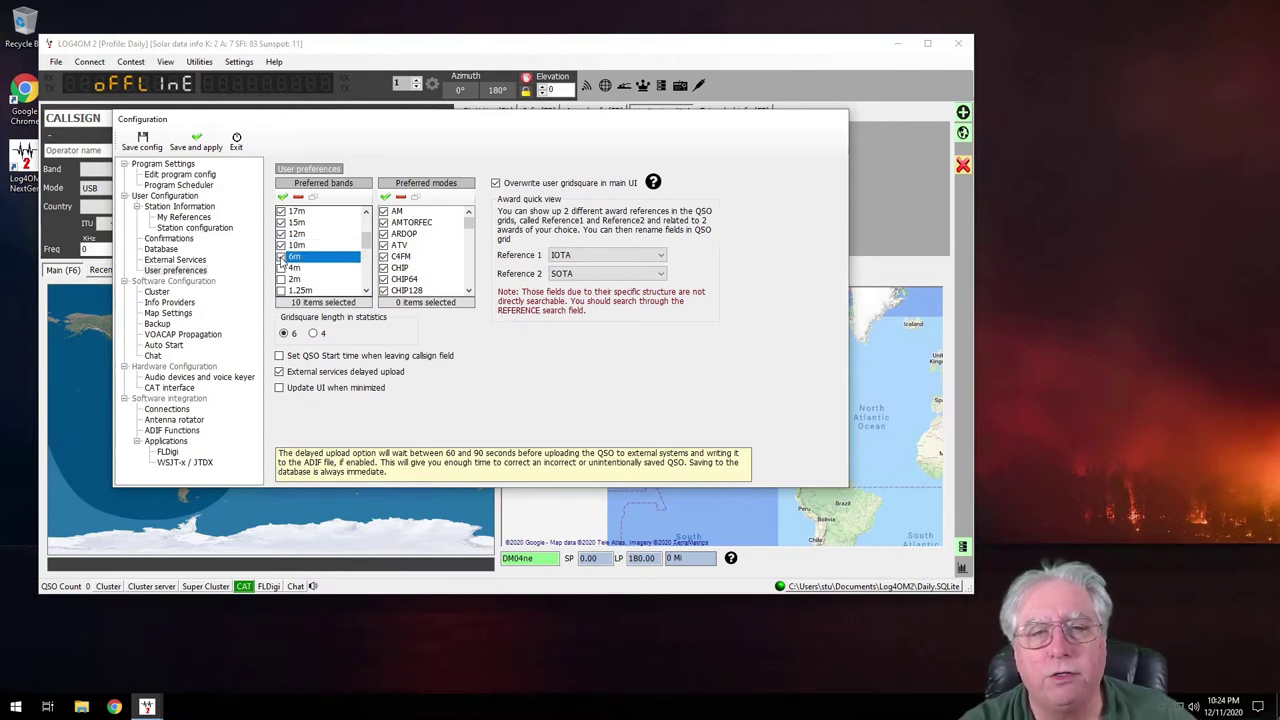
- Deselect all preferred modes and pick CW in the mode list
click(401, 199)
scroll(414, 270, down, 1)
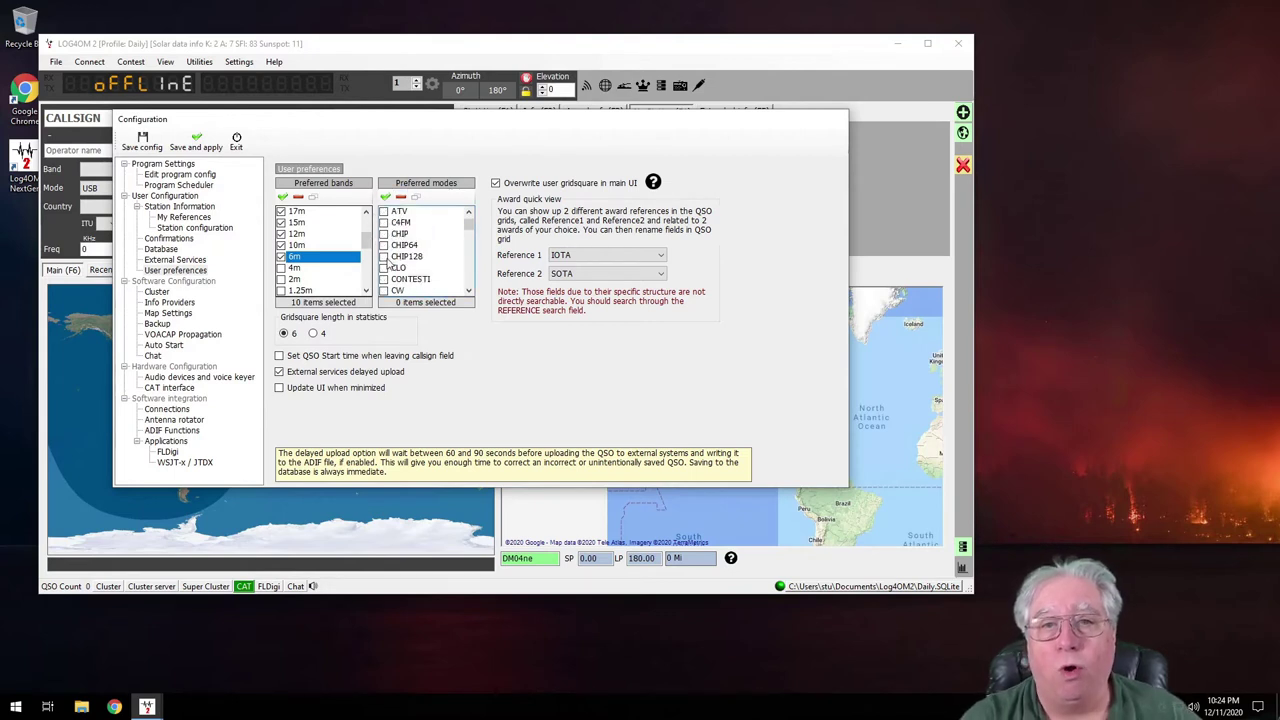
scroll(387, 260, down, 2)
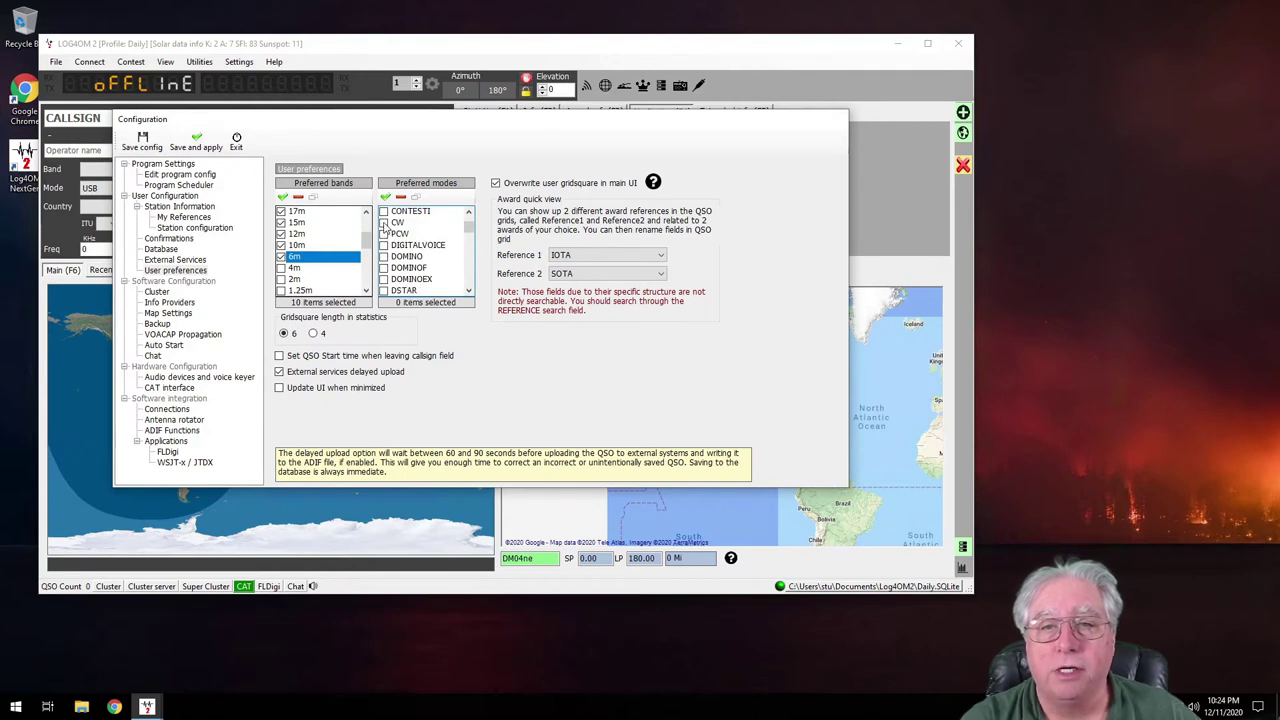
click(385, 225)
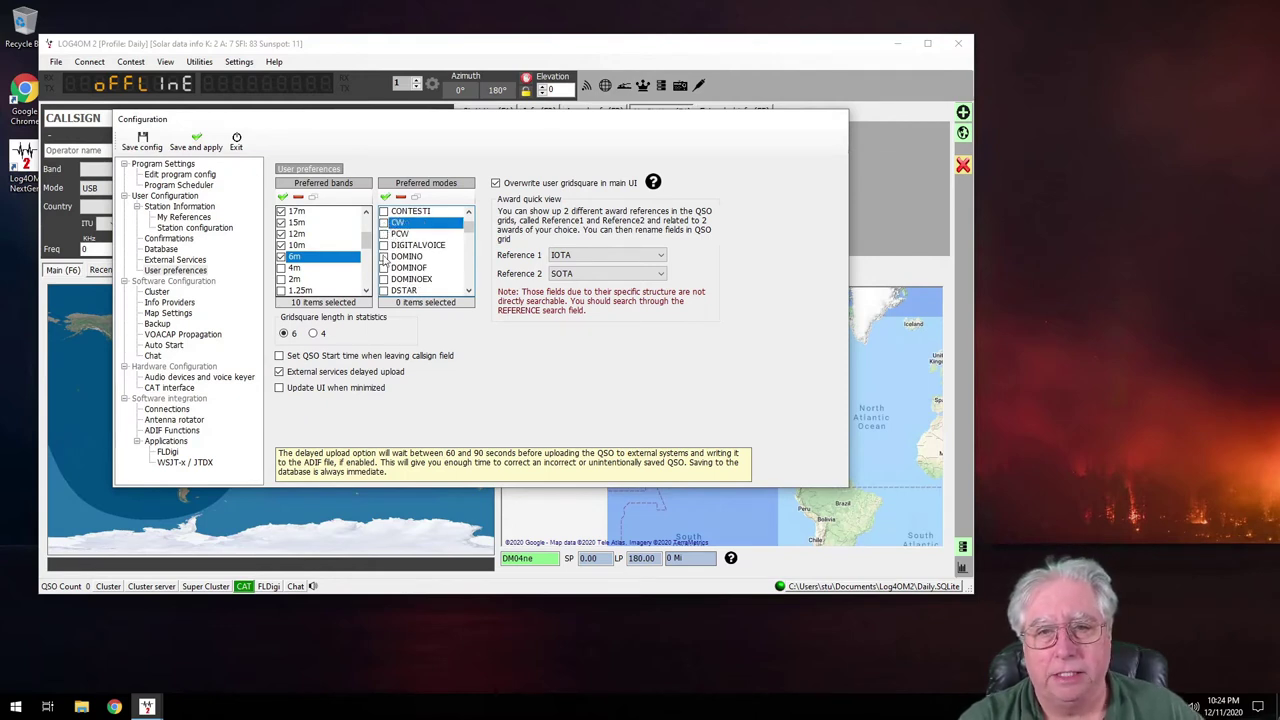
- Select FSKHELL, FT4 and FT8 in the preferred modes list
scroll(393, 265, down, 1)
scroll(390, 265, down, 1)
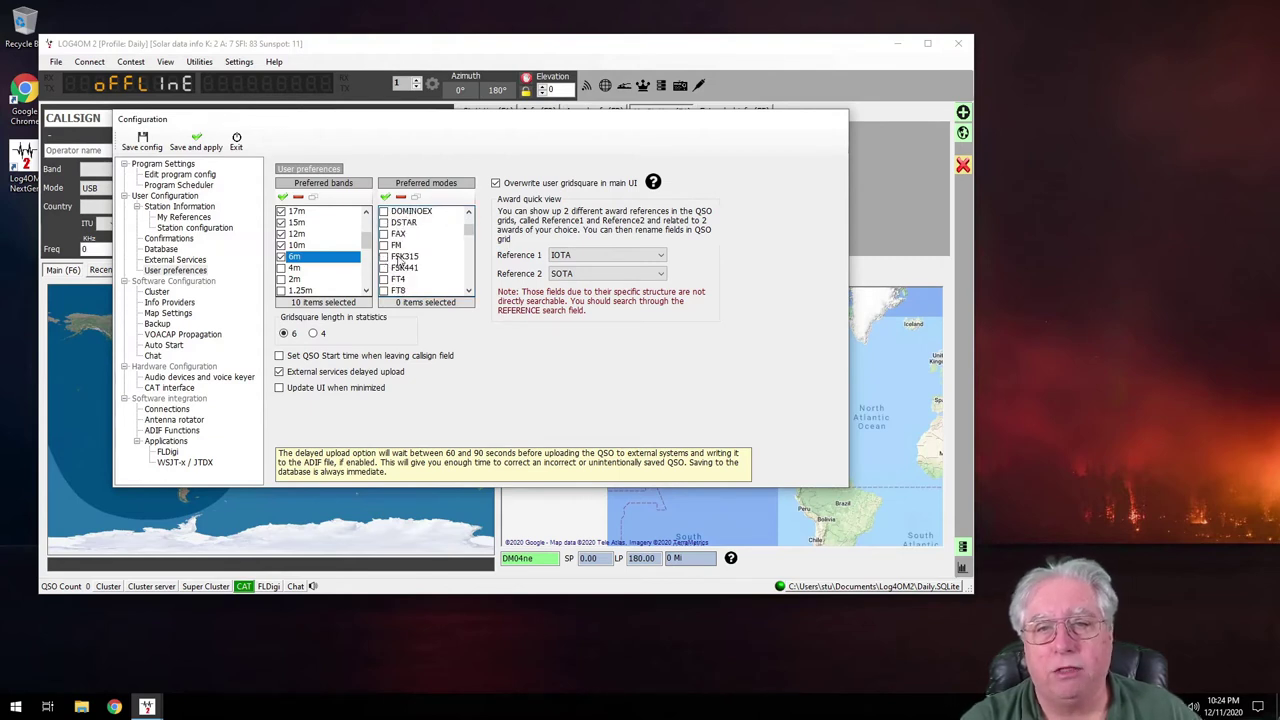
scroll(397, 261, down, 3)
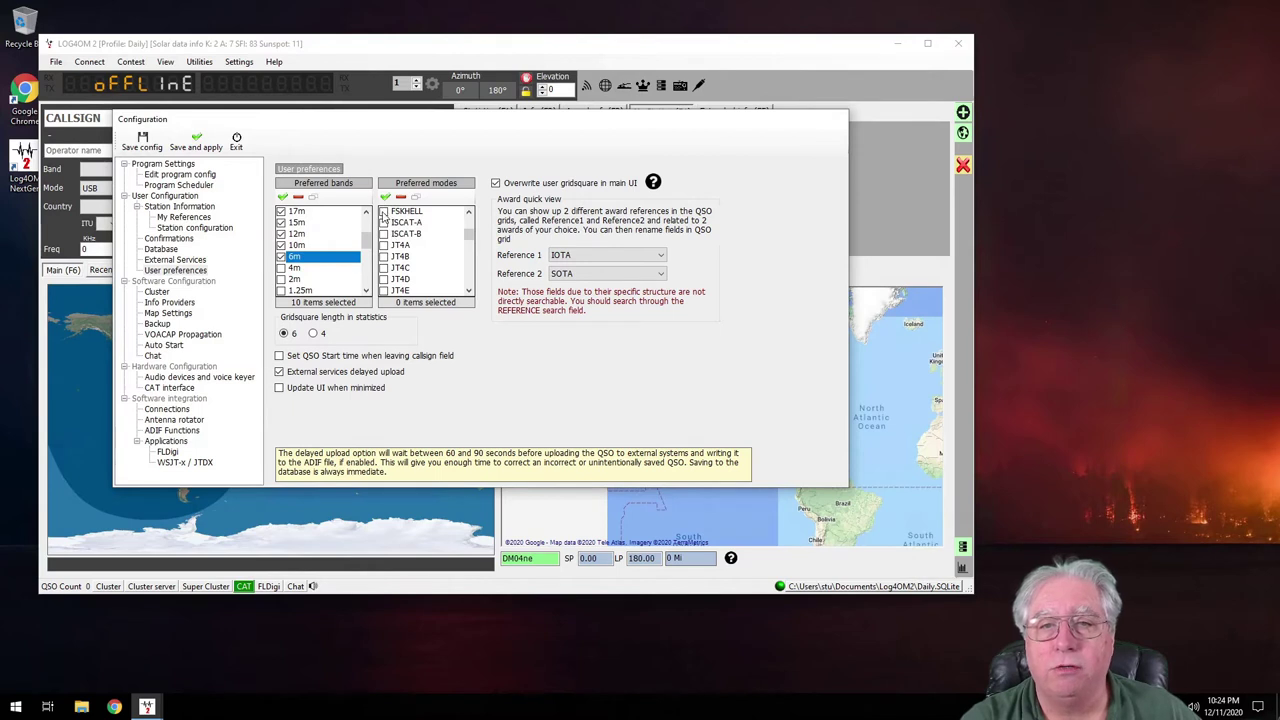
click(384, 213)
scroll(390, 250, down, 3)
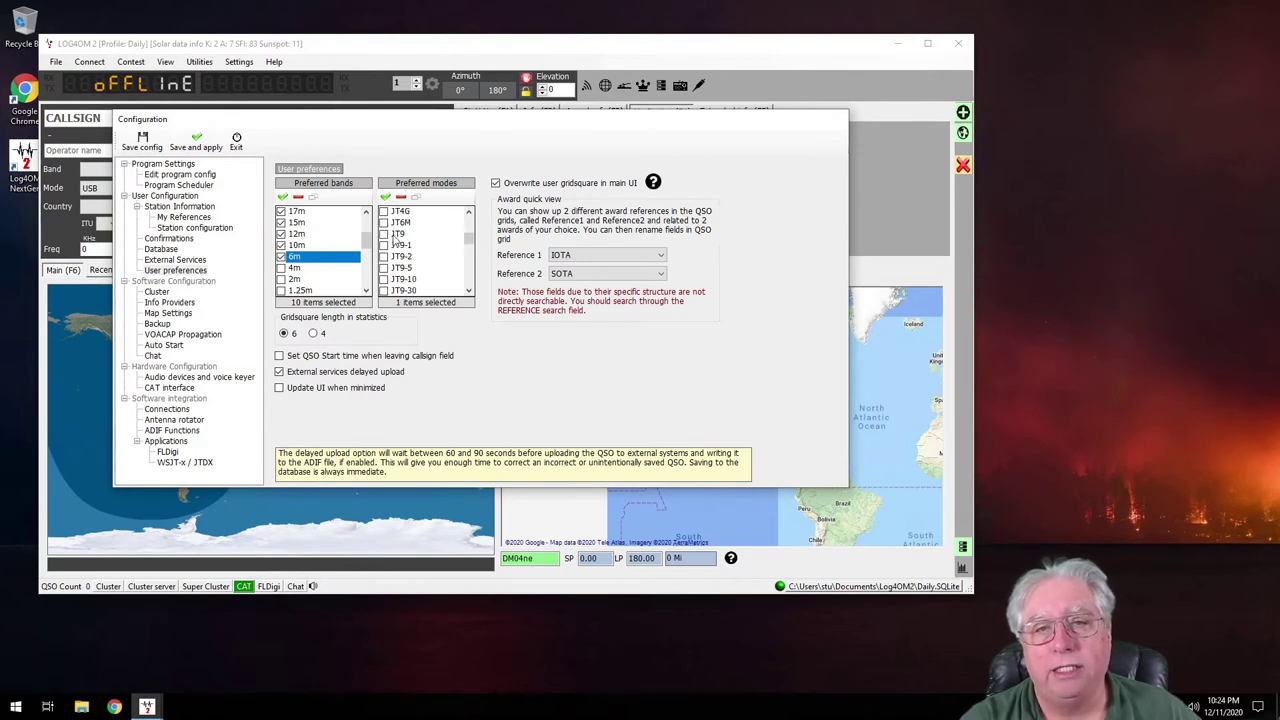
scroll(390, 260, down, 2)
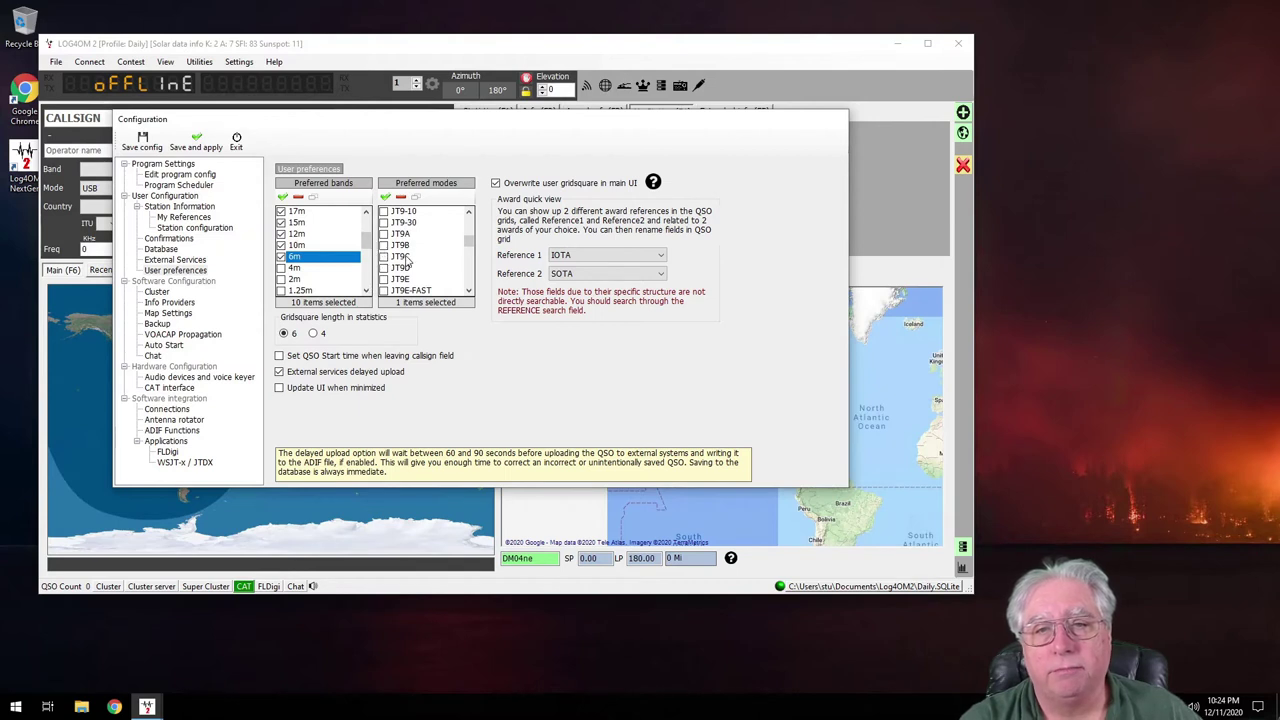
scroll(400, 262, up, 4)
scroll(404, 262, up, 5)
scroll(405, 257, down, 3)
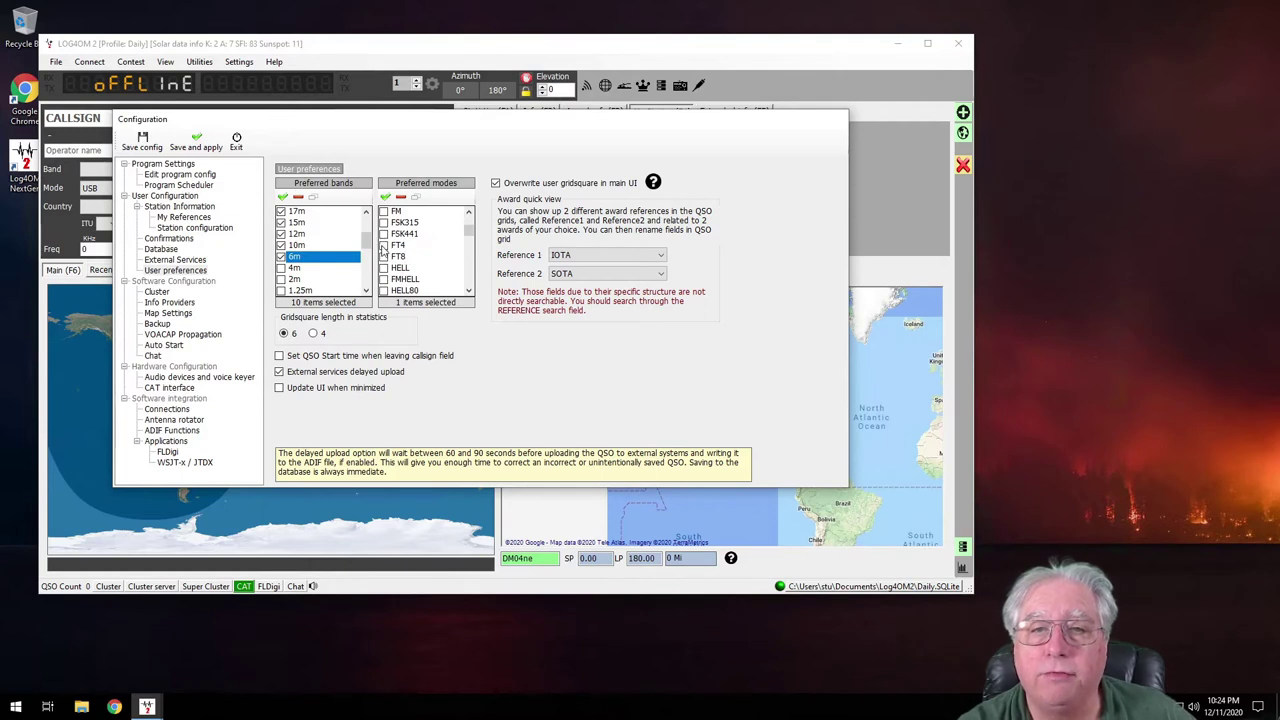
click(386, 247)
click(384, 245)
click(384, 257)
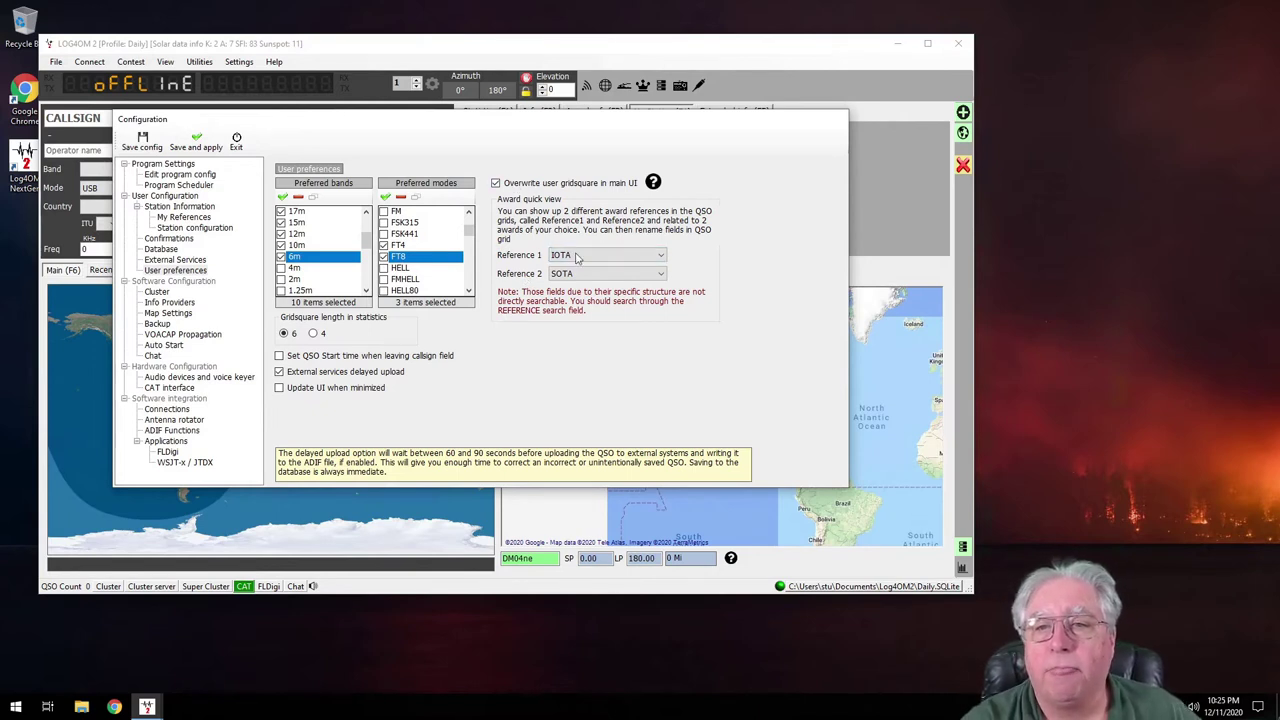
- Set the award quick view's Reference 1 to SOTA and Reference 2 to the blank entry
click(597, 259)
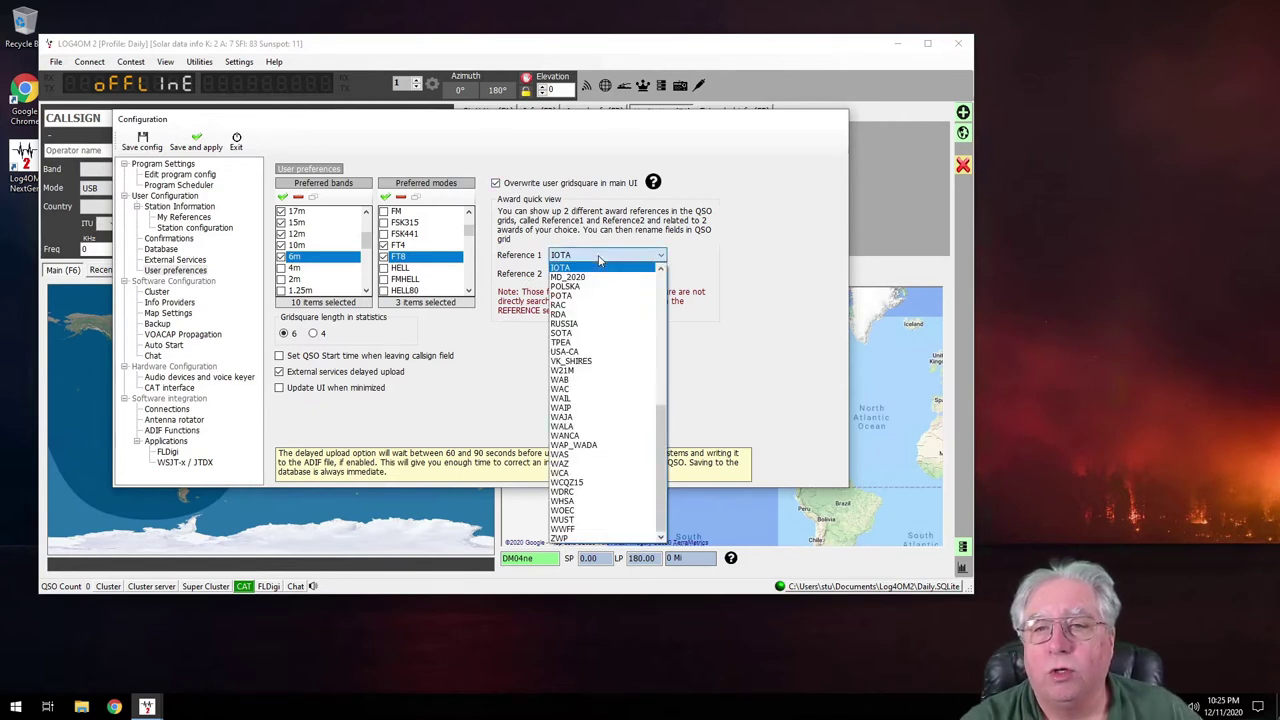
click(561, 334)
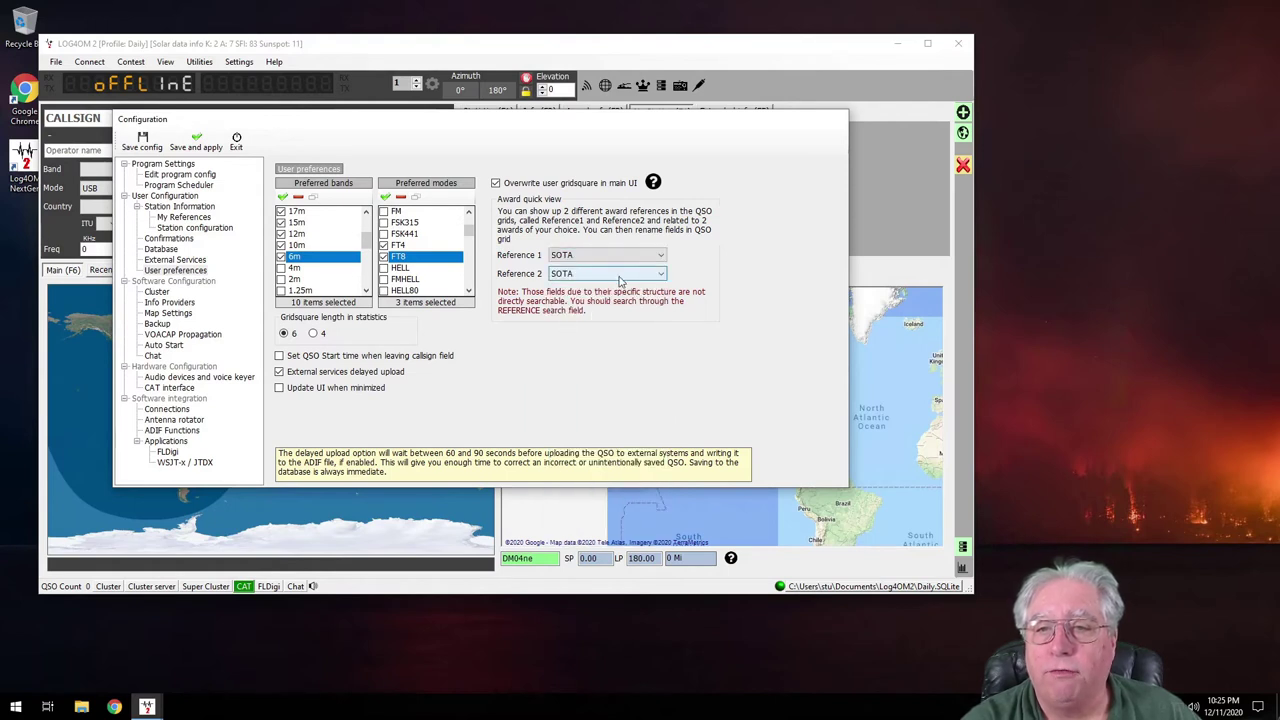
click(620, 278)
scroll(628, 342, up, 5)
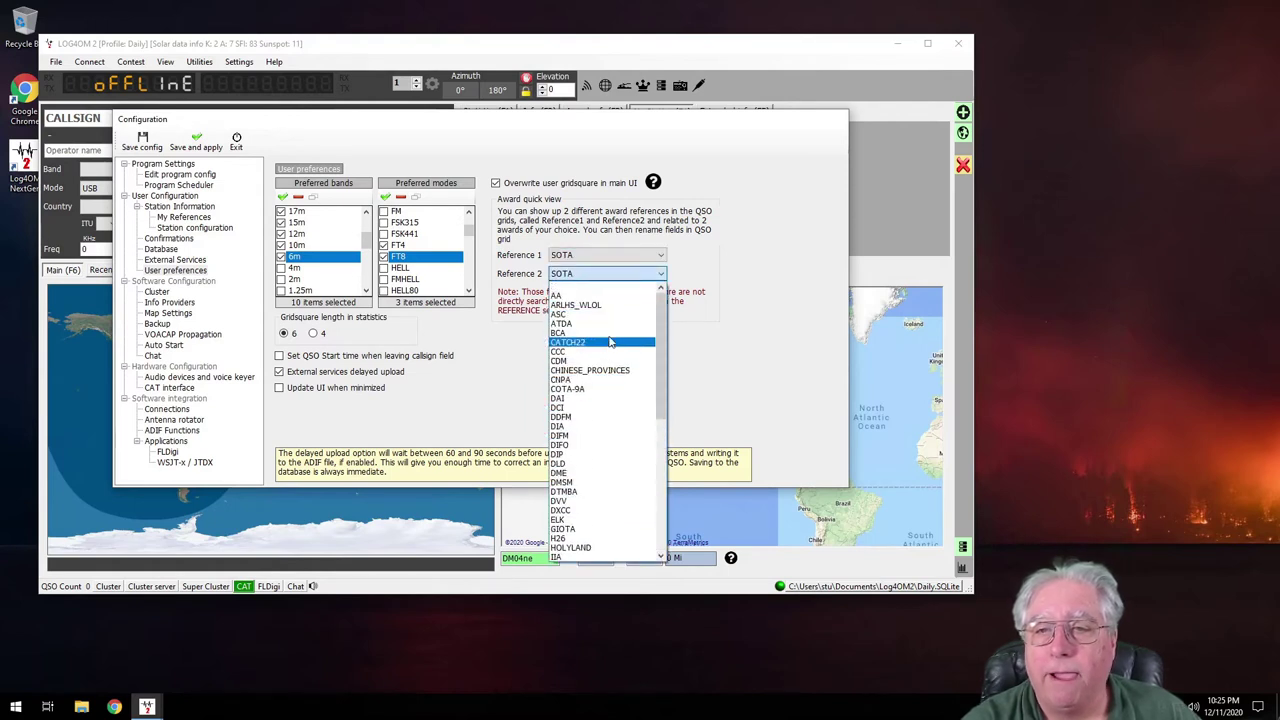
click(563, 291)
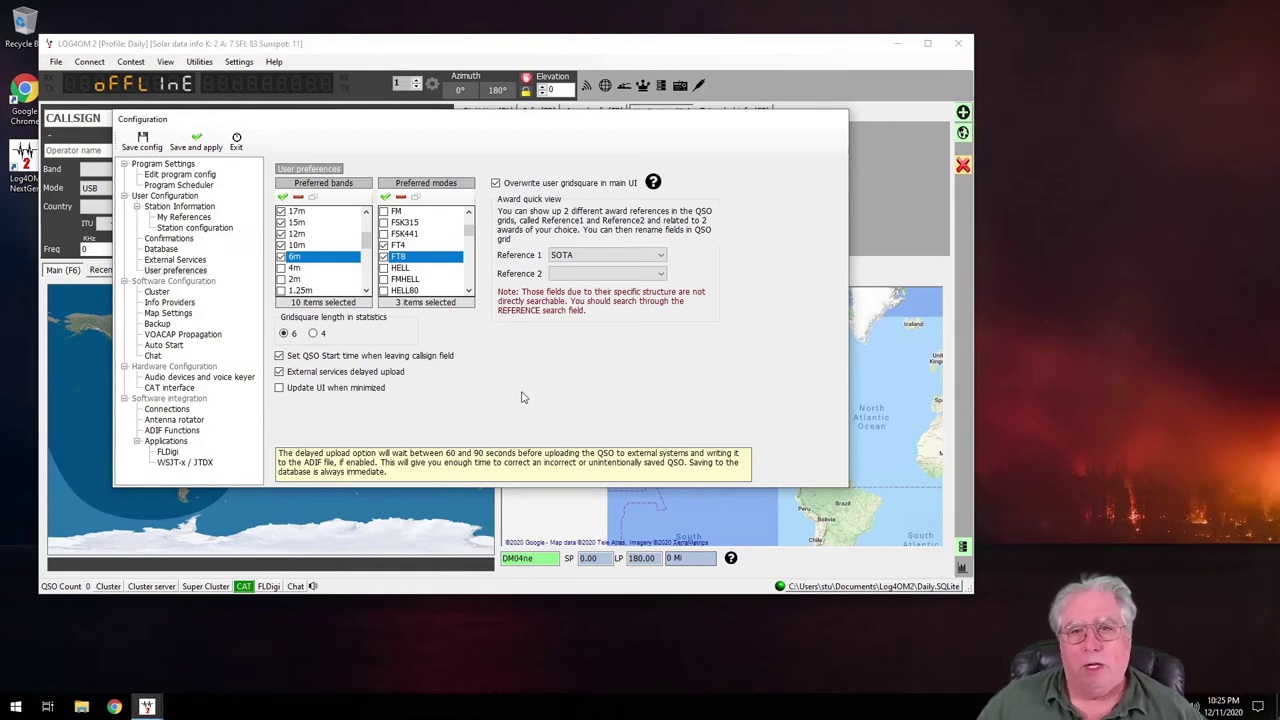
- Review the cluster settings, the info provider sources and the info provider configuration with its CQ and ITU source priorities
click(156, 292)
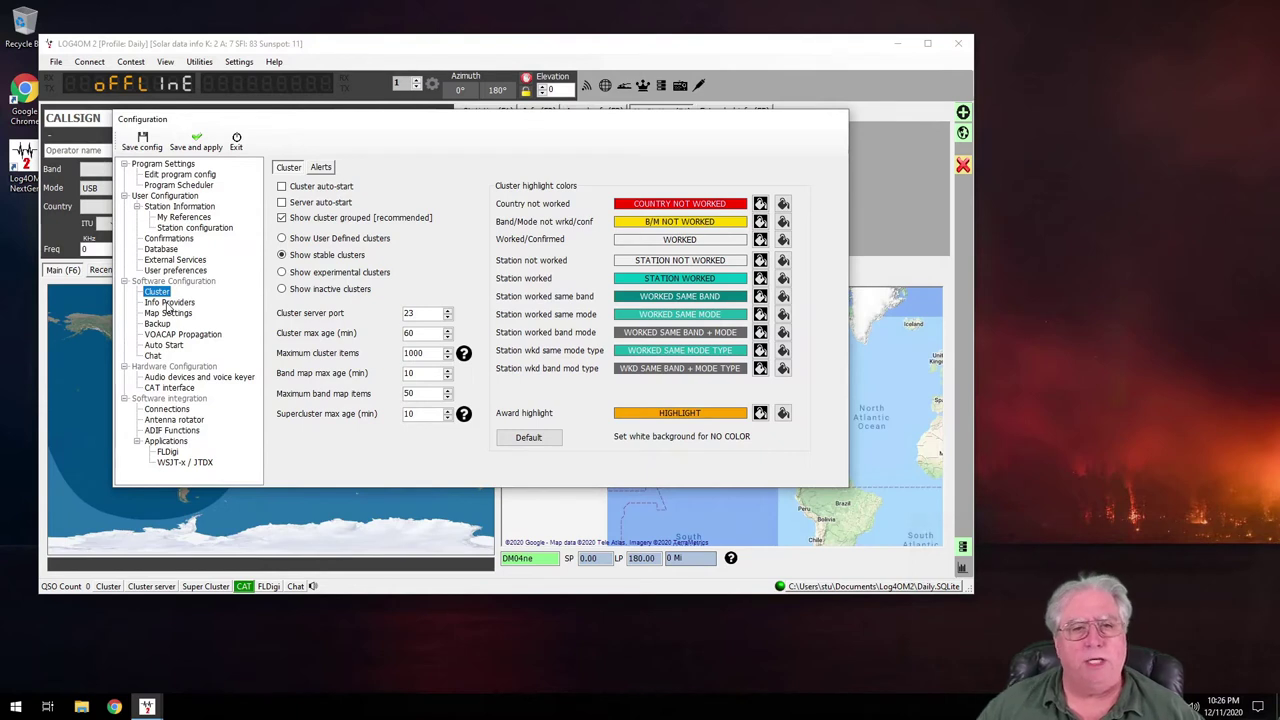
click(167, 304)
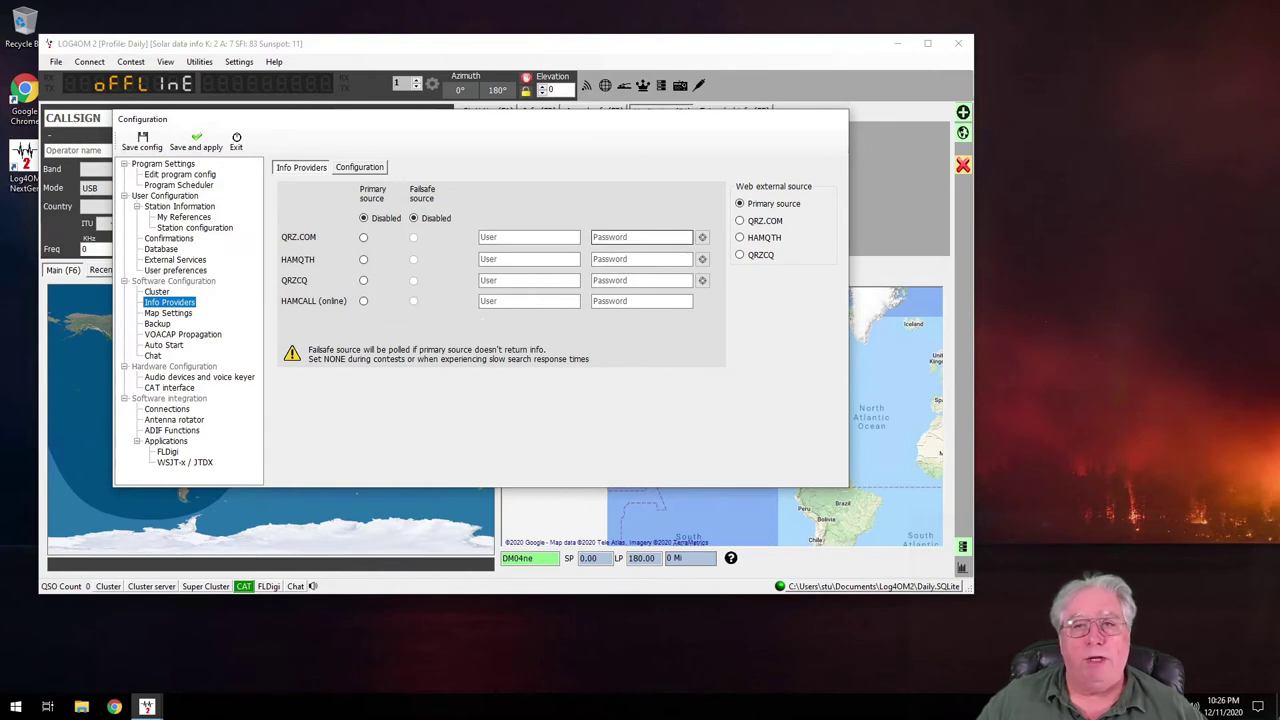
click(370, 168)
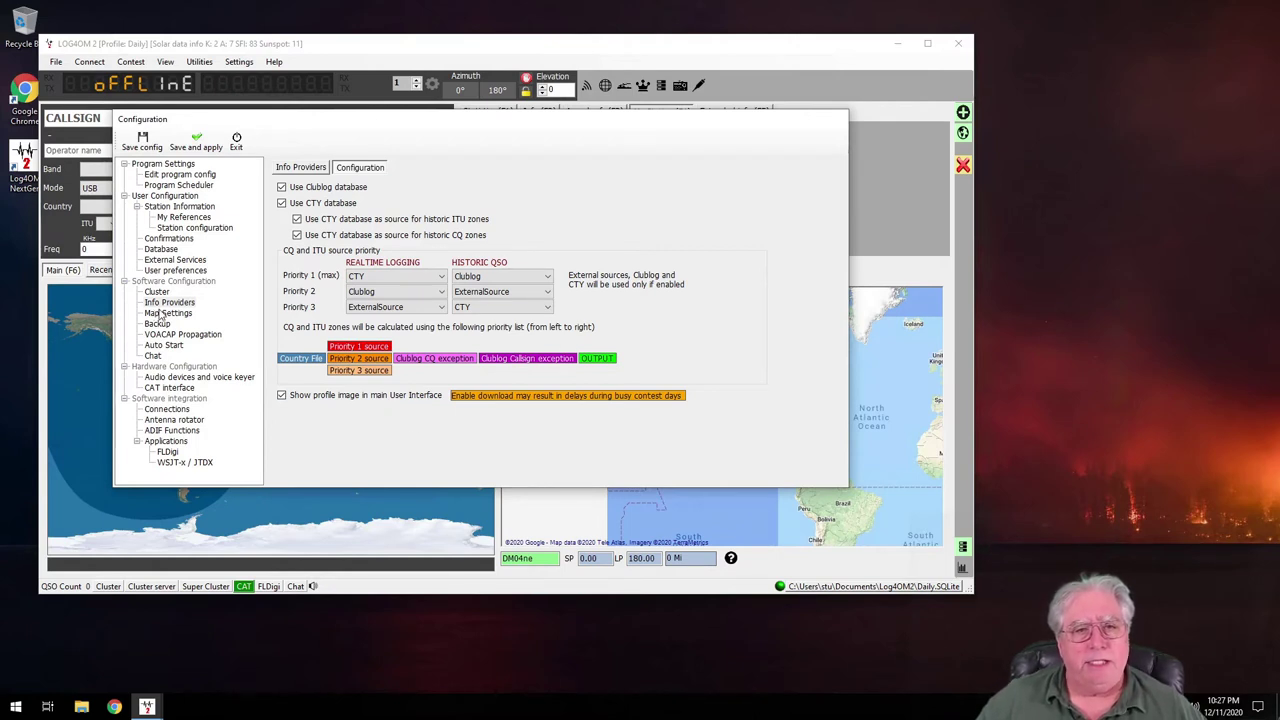
- Change the map to World map (alternate 2) in the map settings, then save and apply the configuration
click(156, 315)
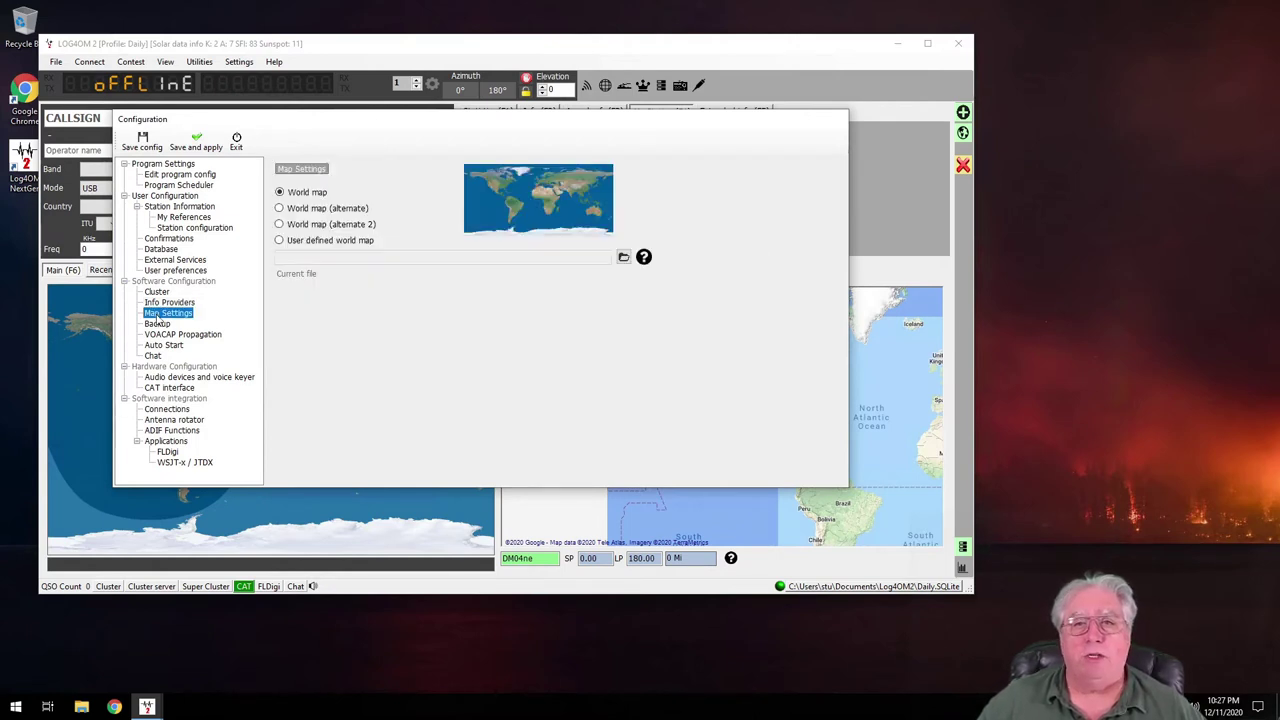
drag(492, 125, 946, 268)
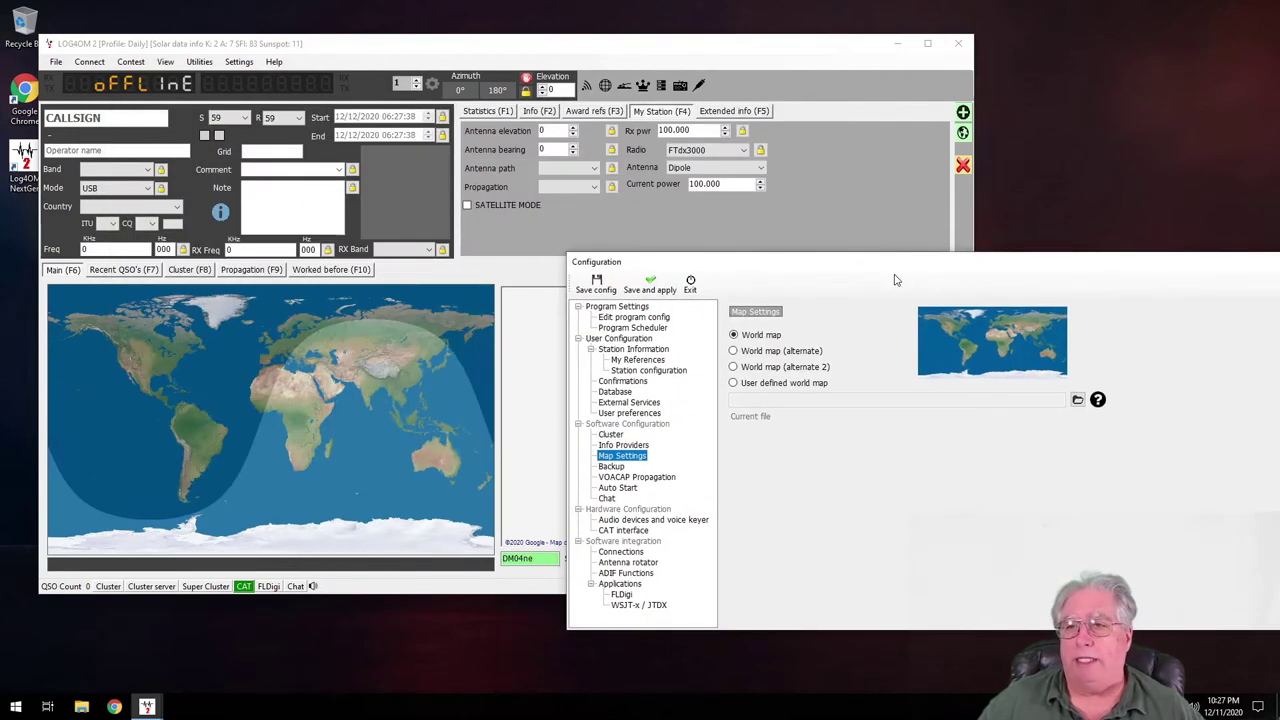
click(735, 351)
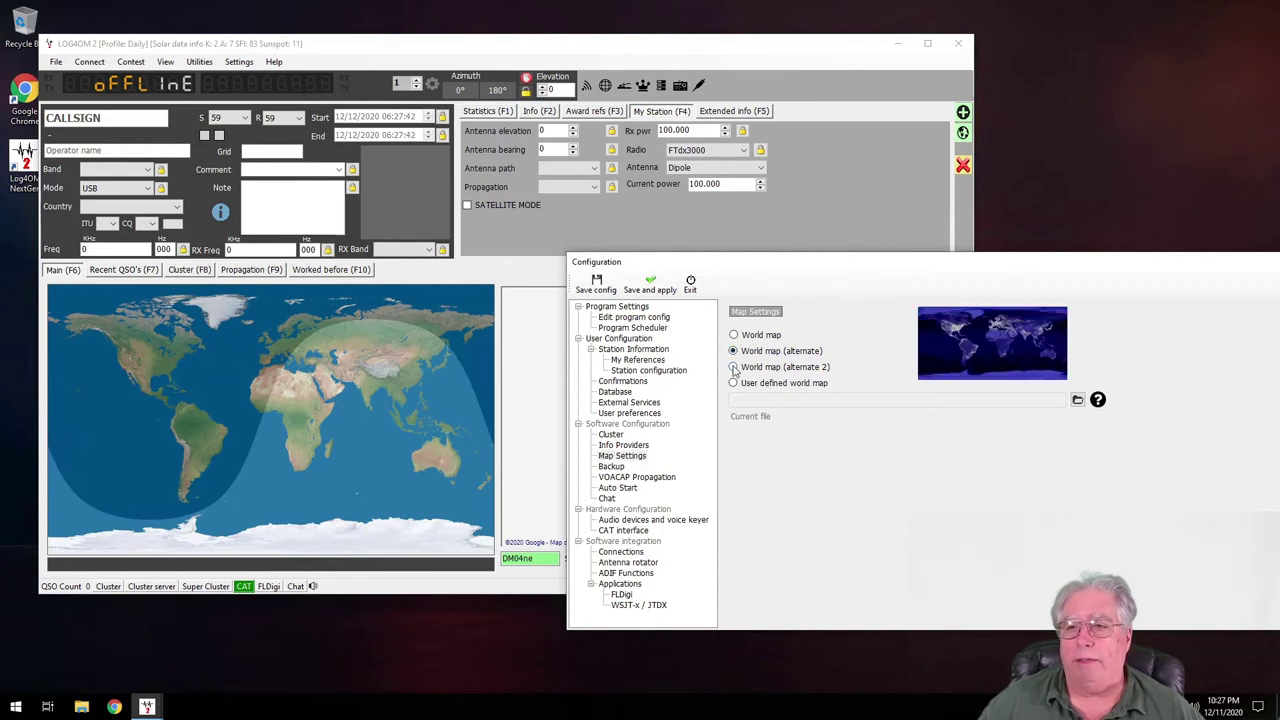
click(734, 367)
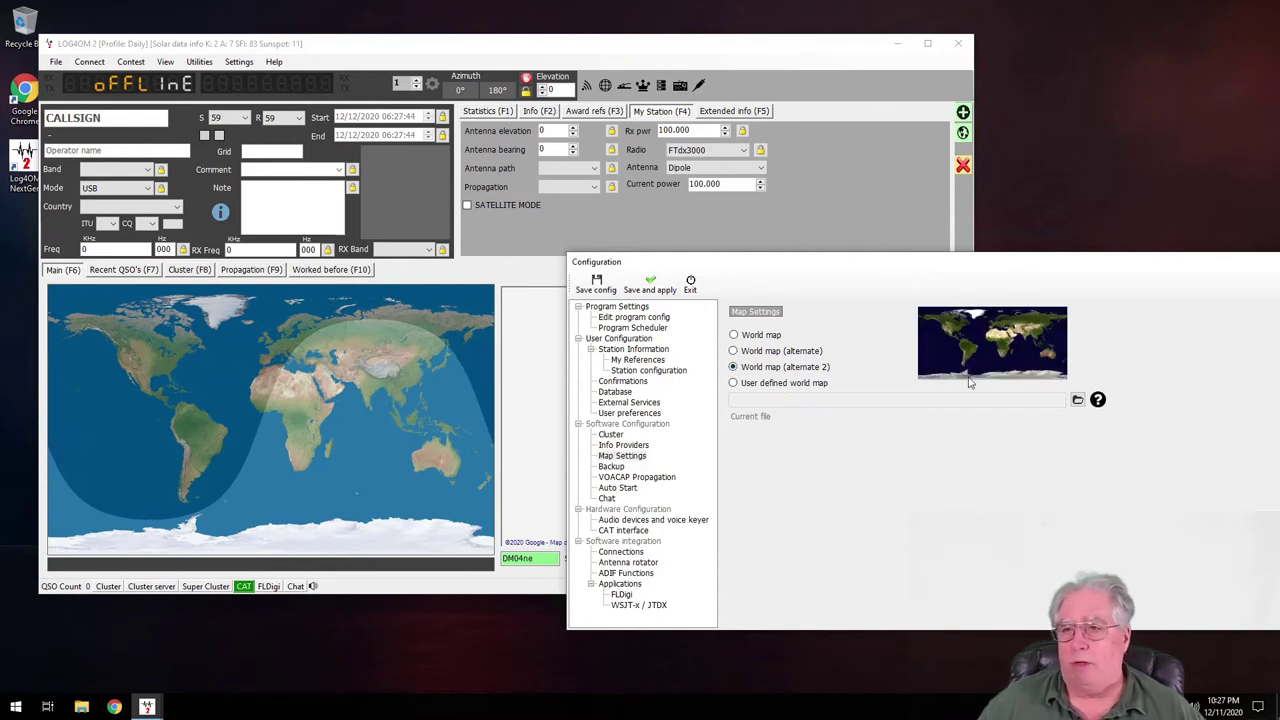
click(650, 286)
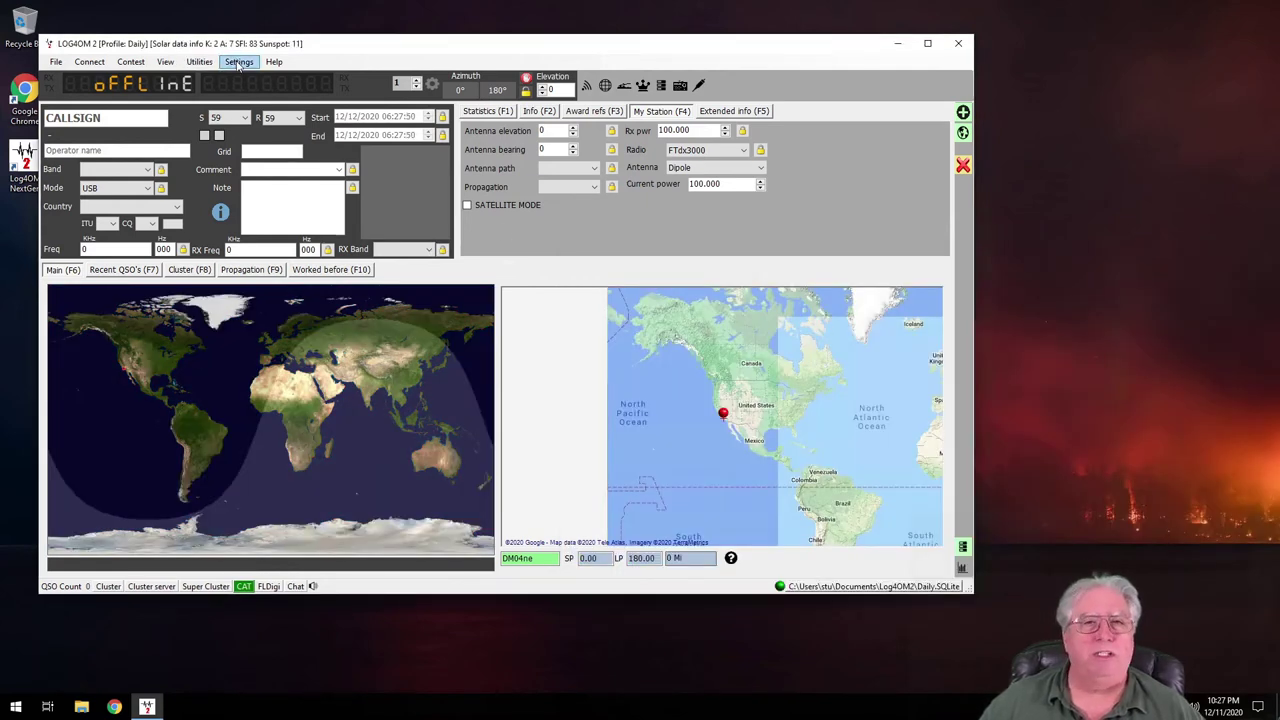
- Reopen the program configuration and review the map settings, backup and VOACAP propagation pages
click(238, 62)
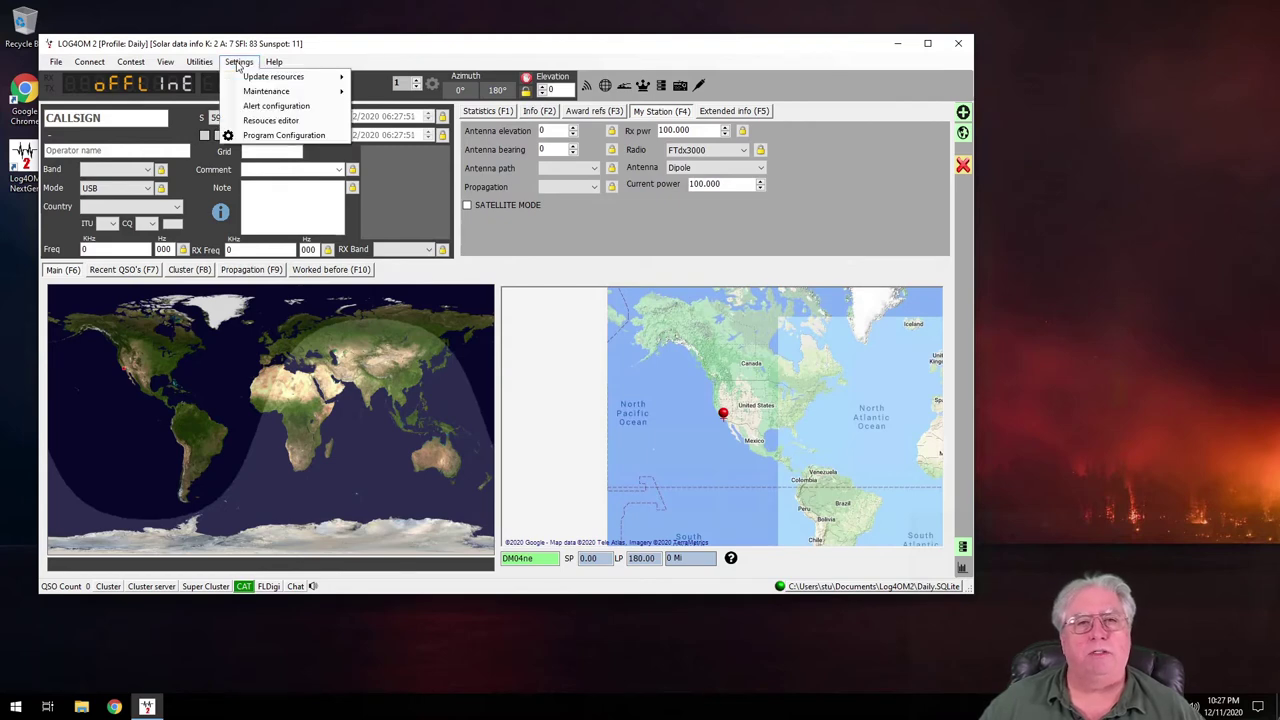
click(269, 135)
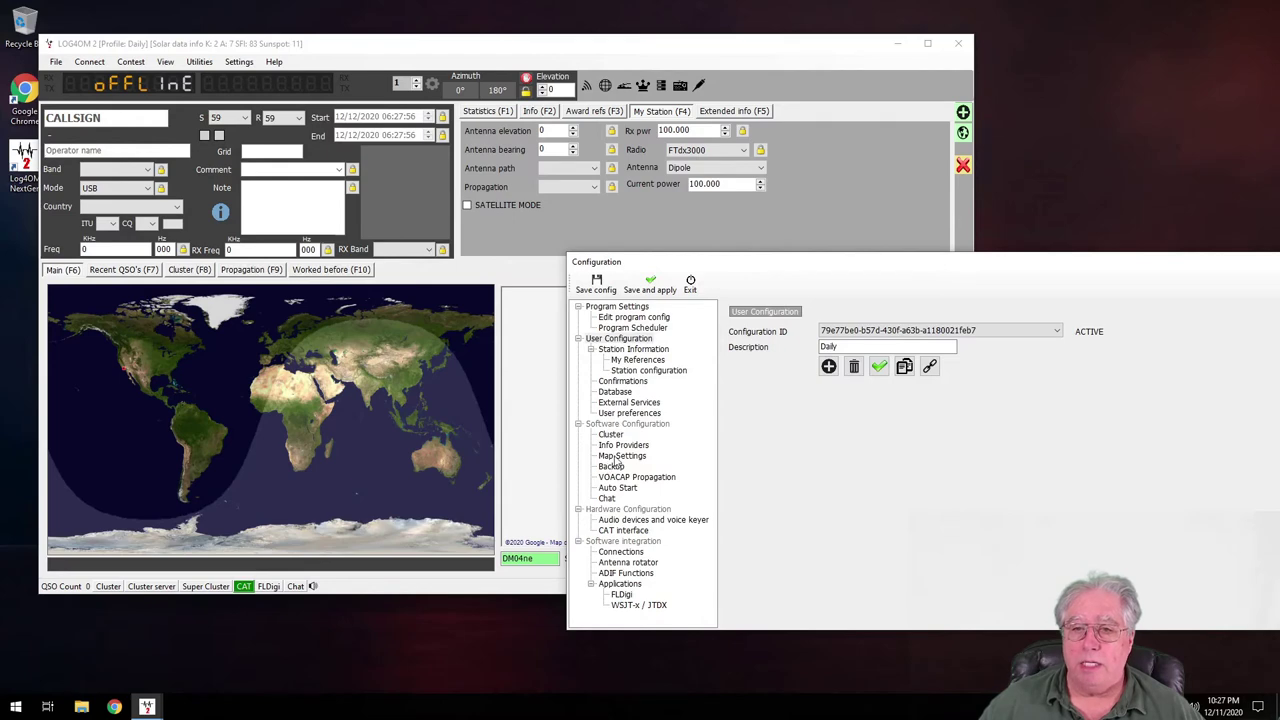
click(616, 458)
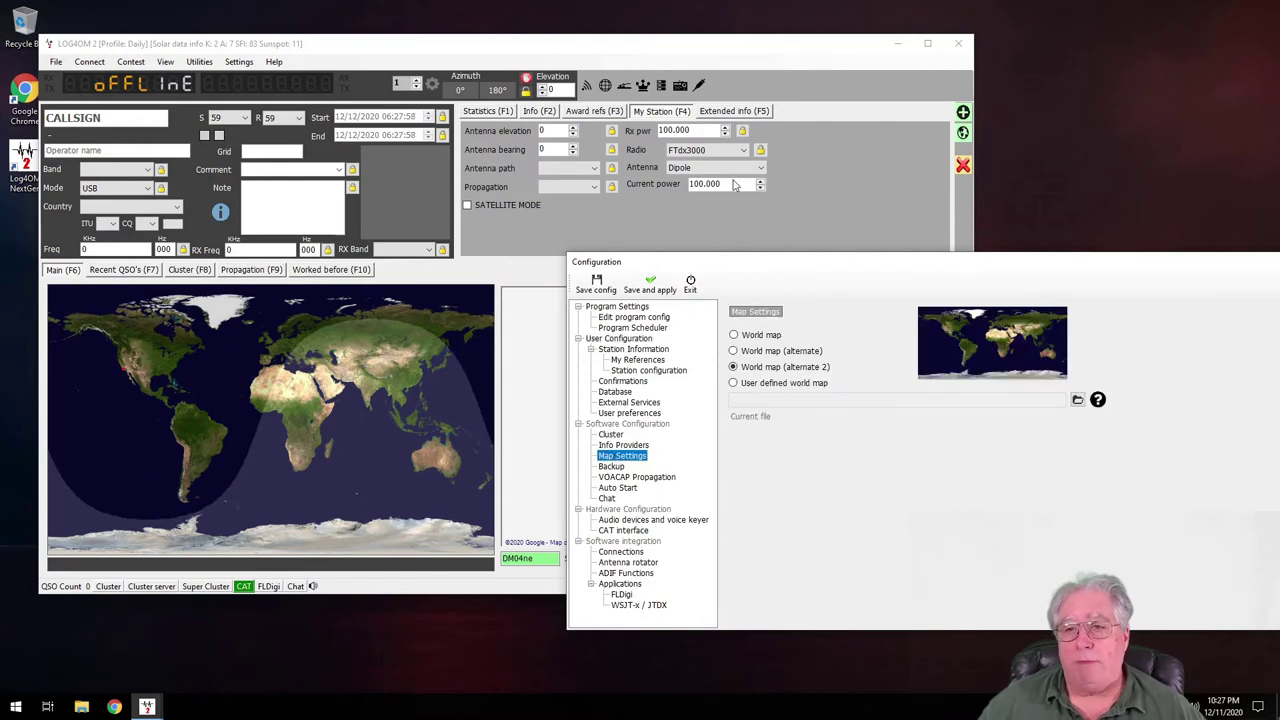
drag(802, 267, 420, 154)
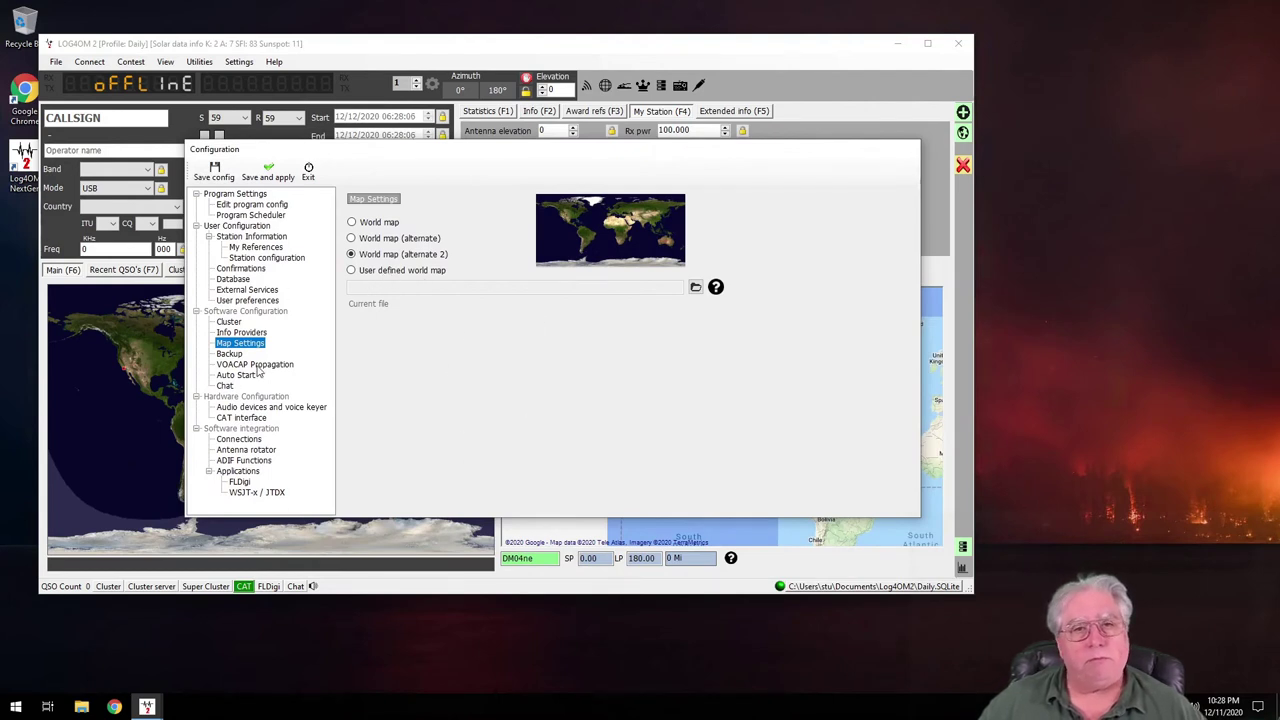
click(226, 354)
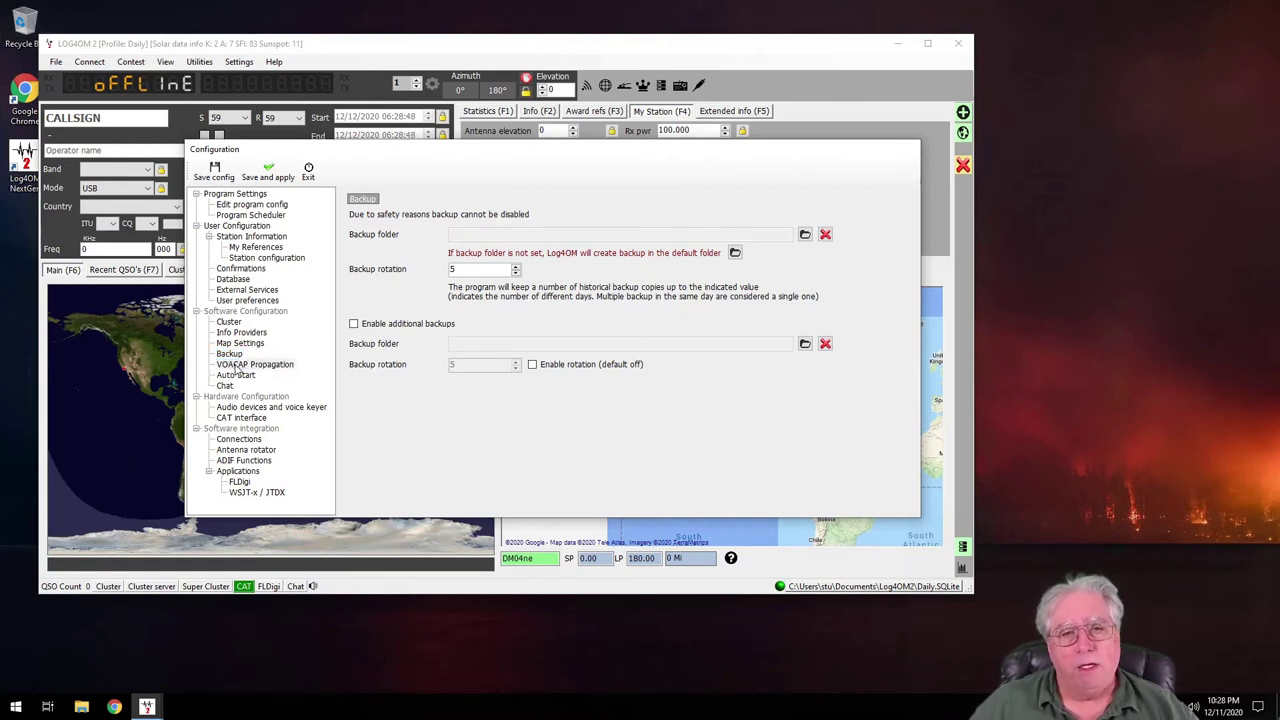
click(236, 366)
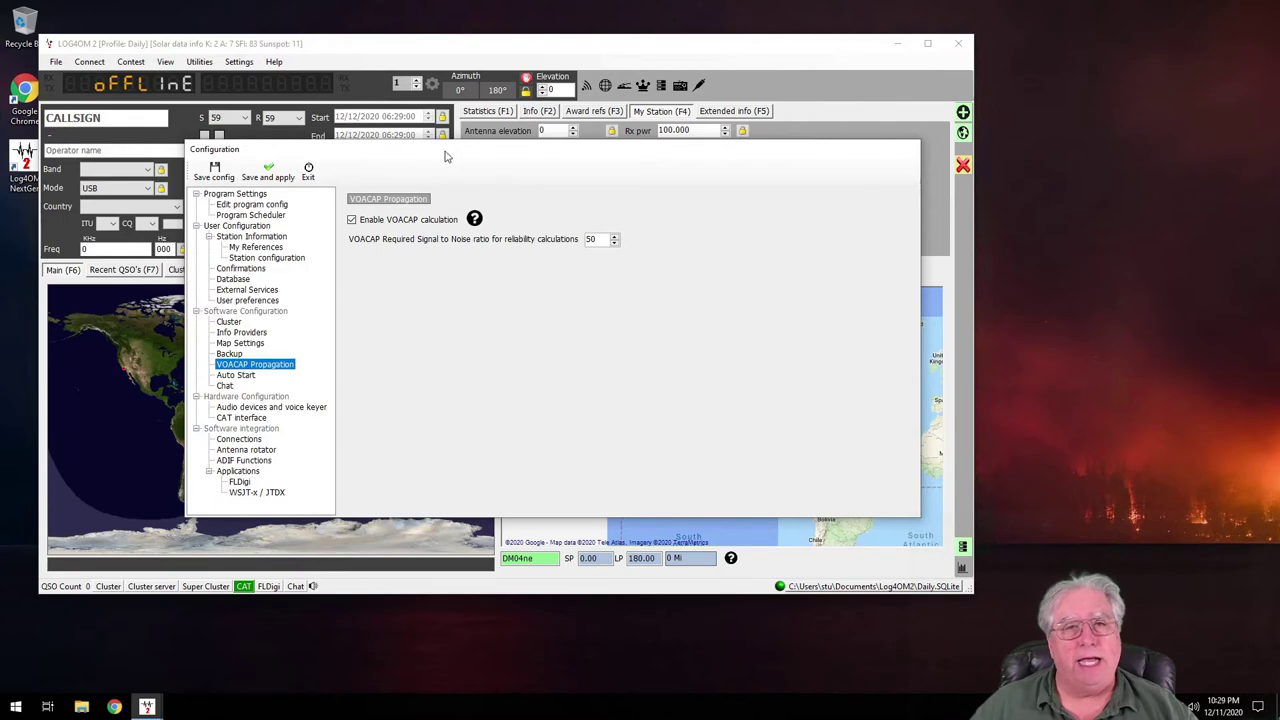
drag(443, 156, 777, 229)
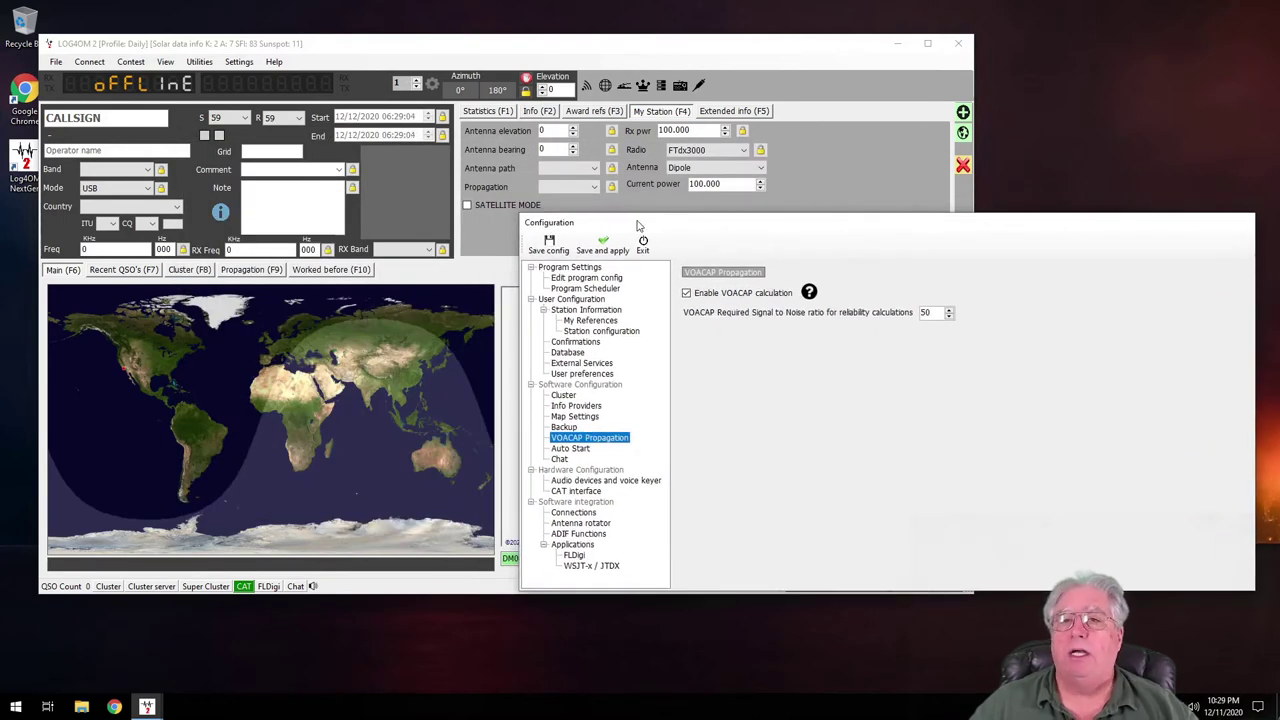
drag(640, 227, 313, 130)
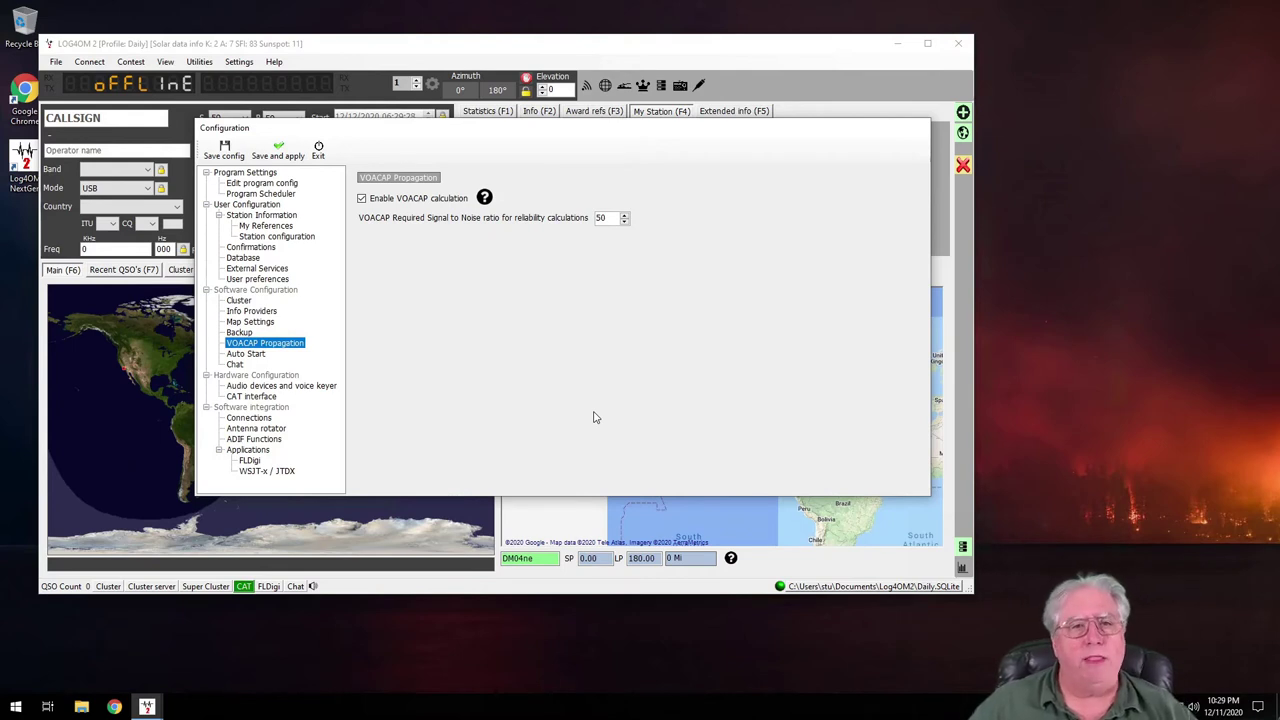
- Review the Auto Start process options, the chat sound settings, and the audio devices and voice keyer configuration
click(236, 358)
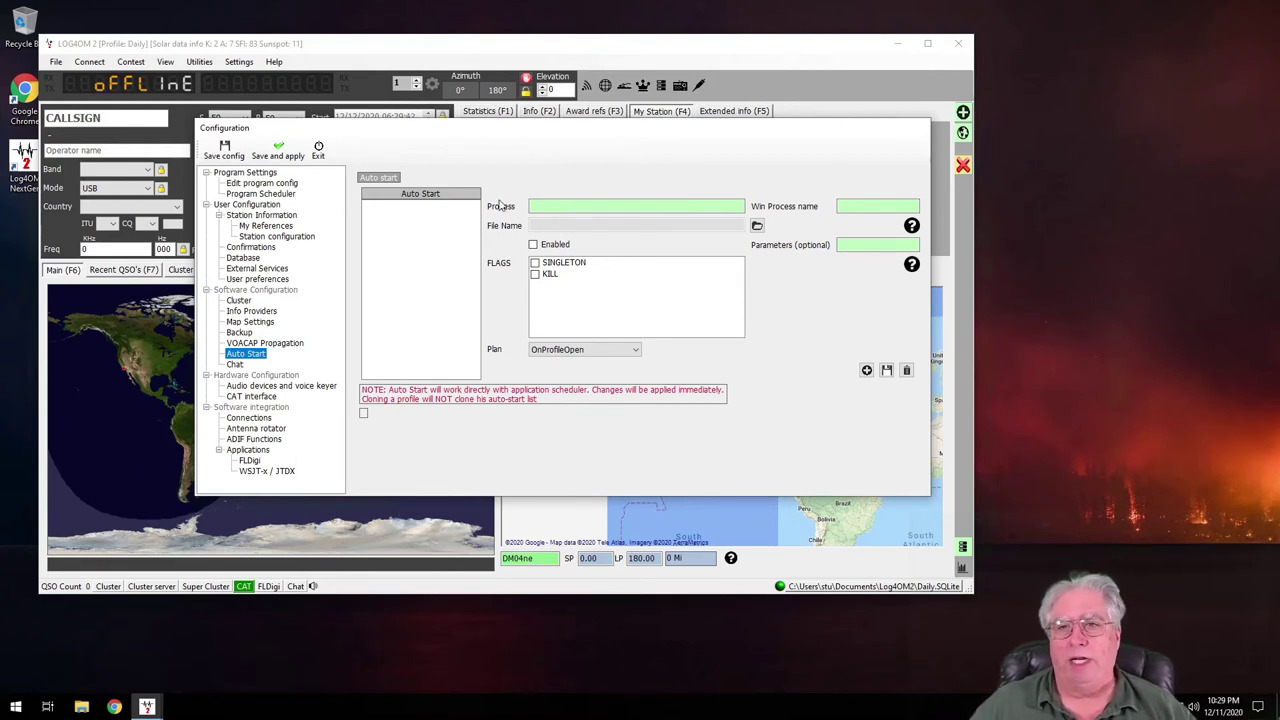
click(545, 206)
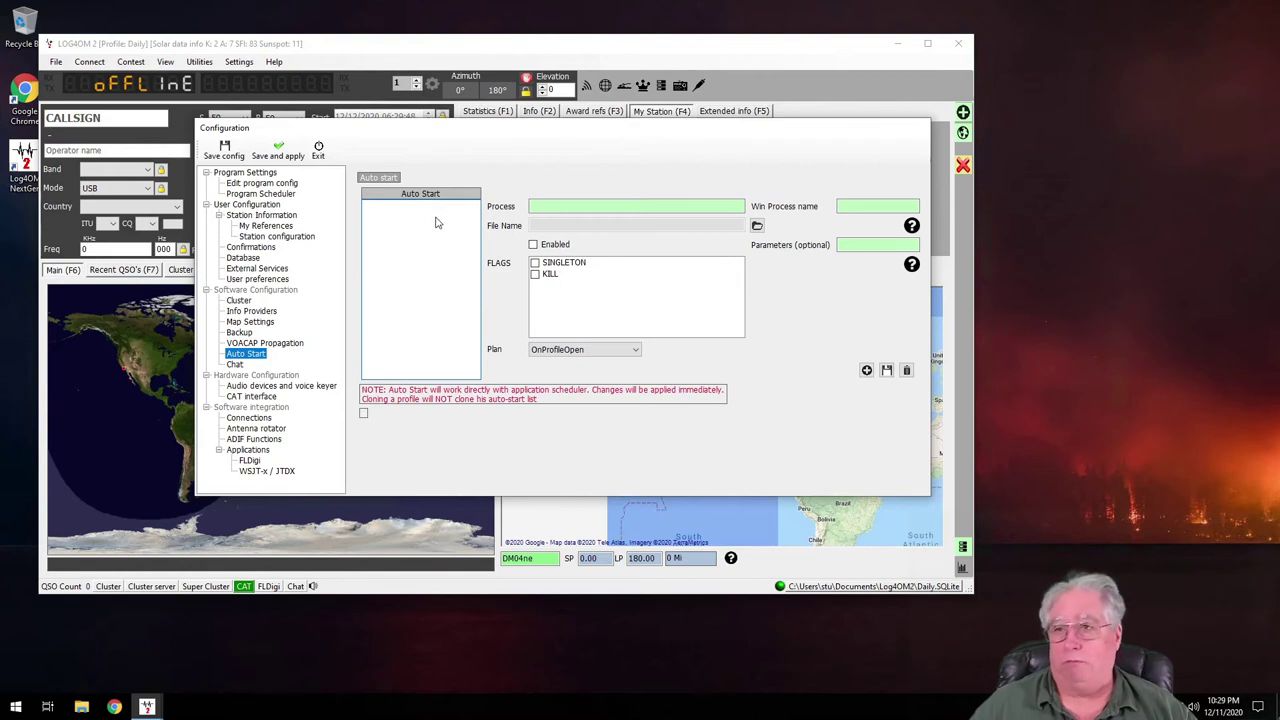
click(234, 365)
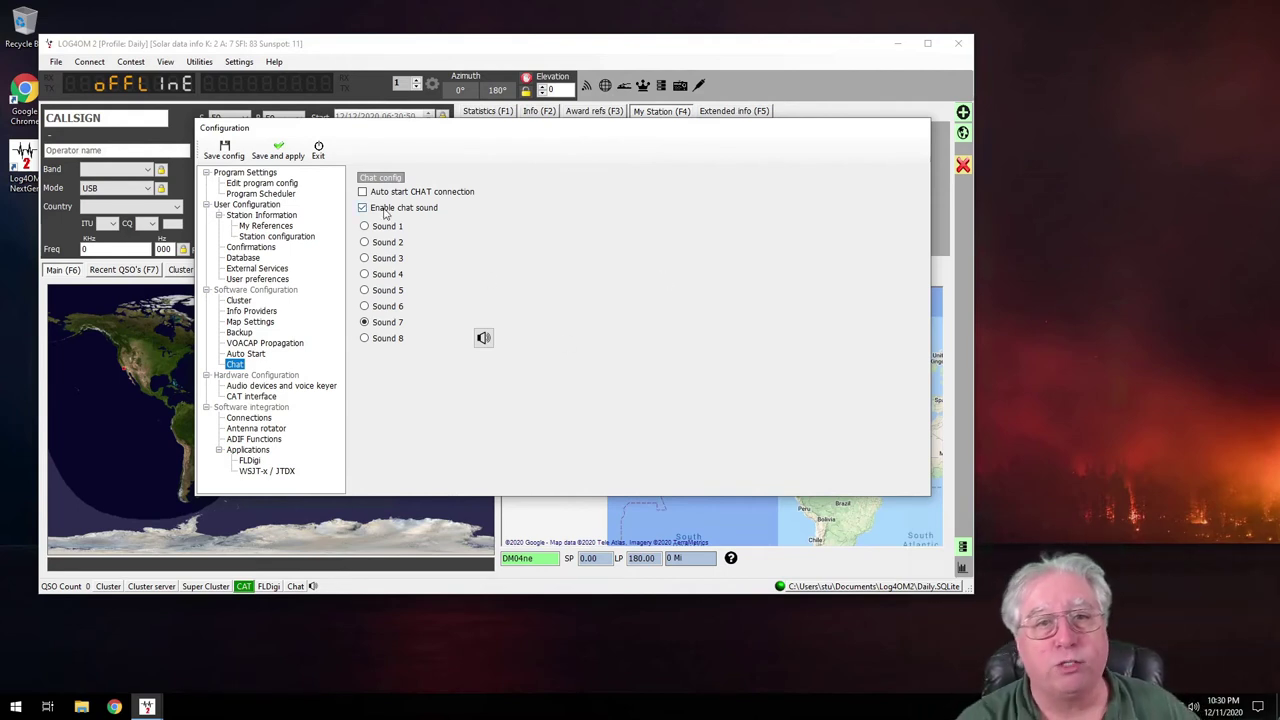
click(240, 387)
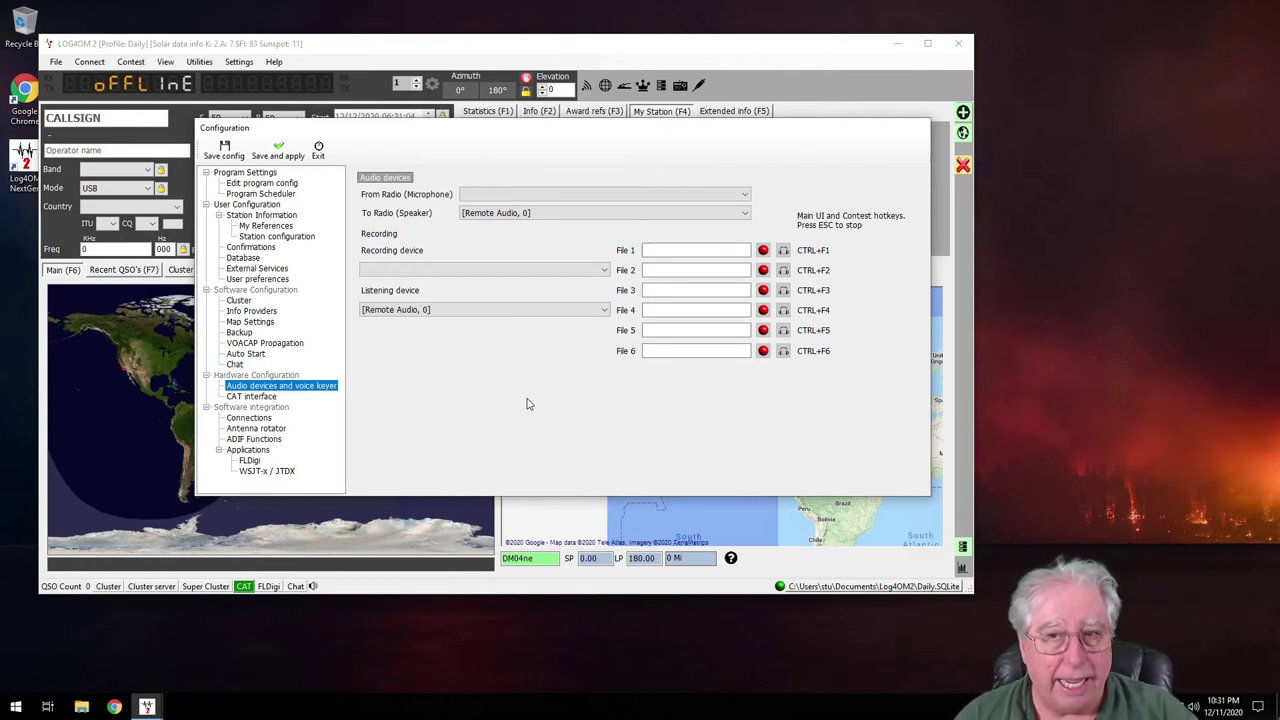
click(700, 251)
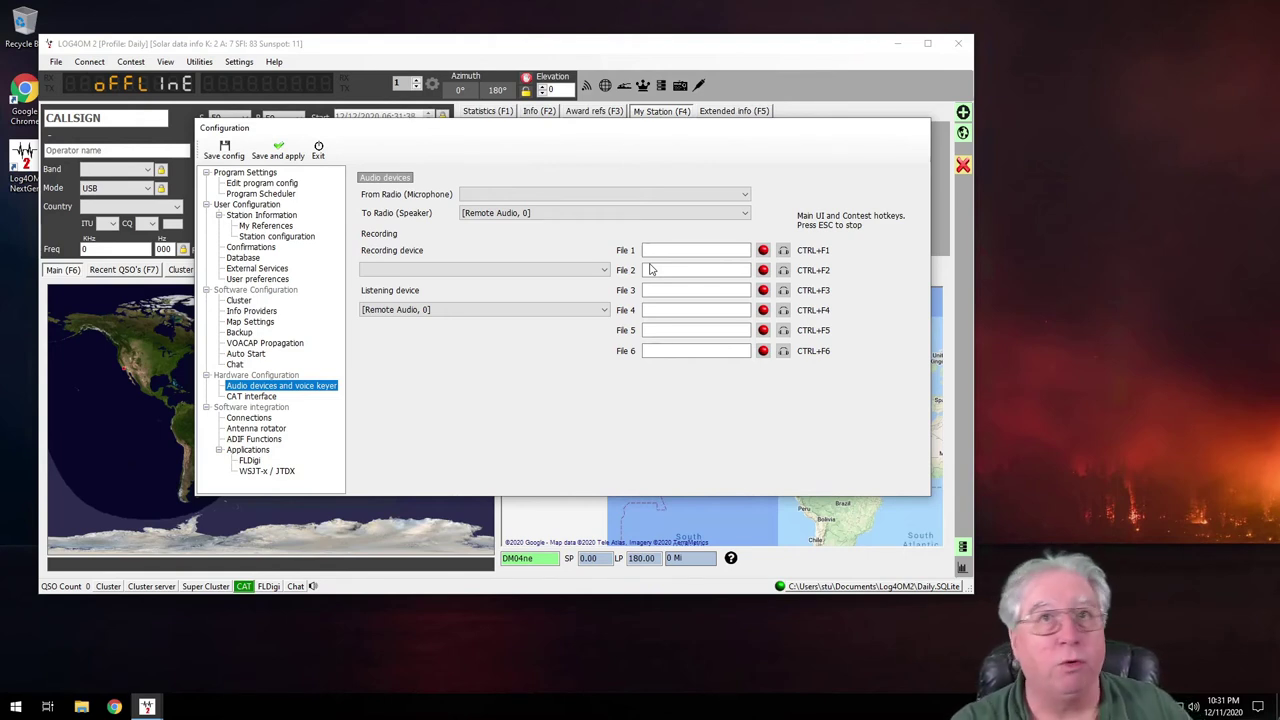
- Examine the CAT interface settings, switching the Enable PTT key option off and back on
click(241, 397)
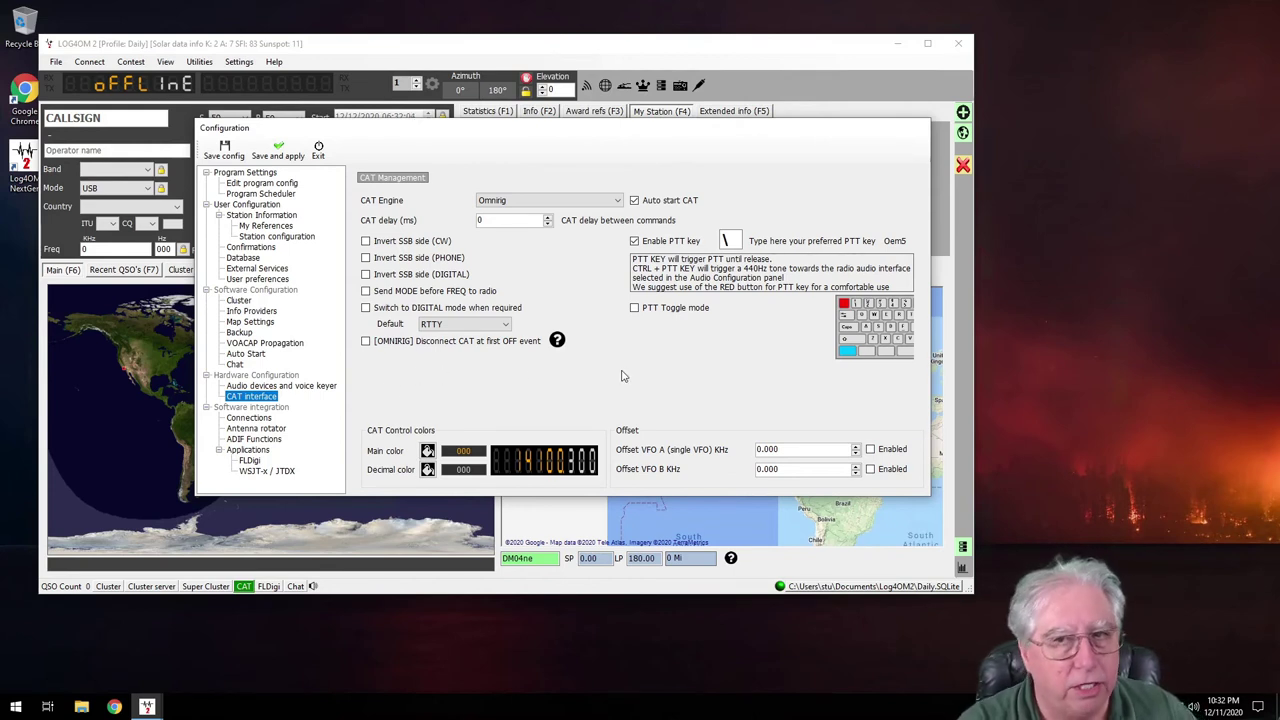
click(634, 242)
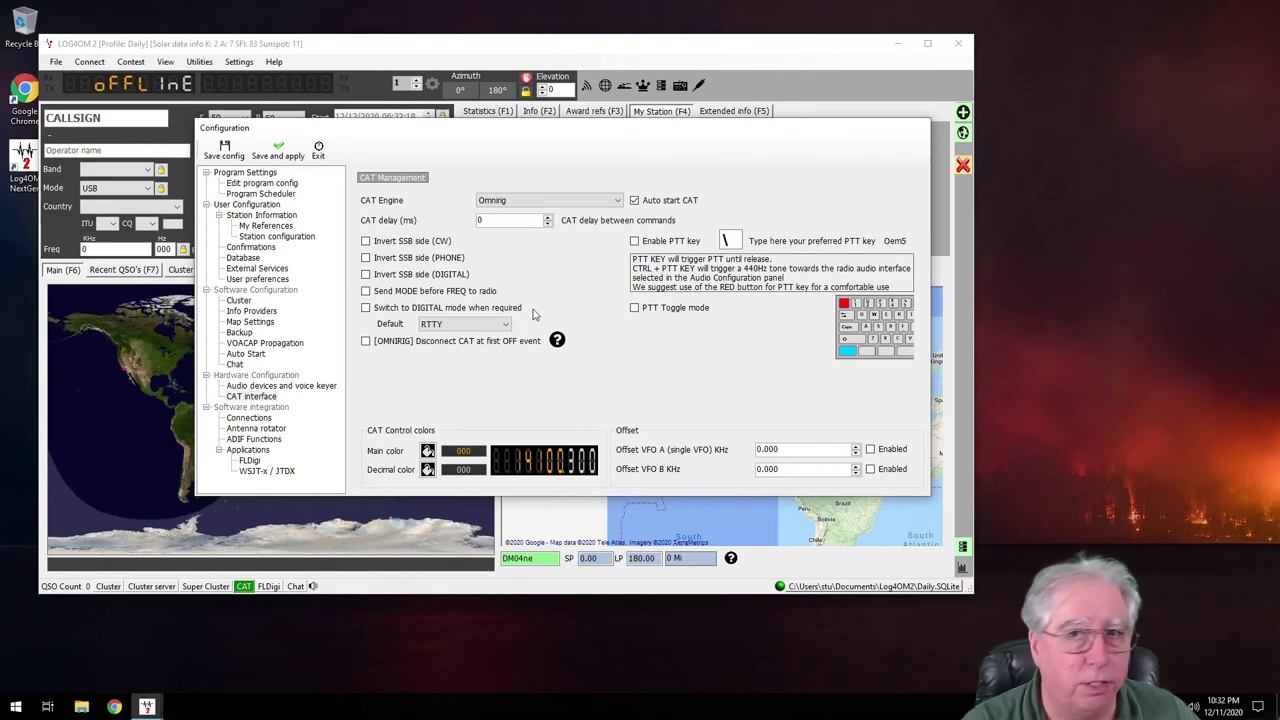
click(634, 242)
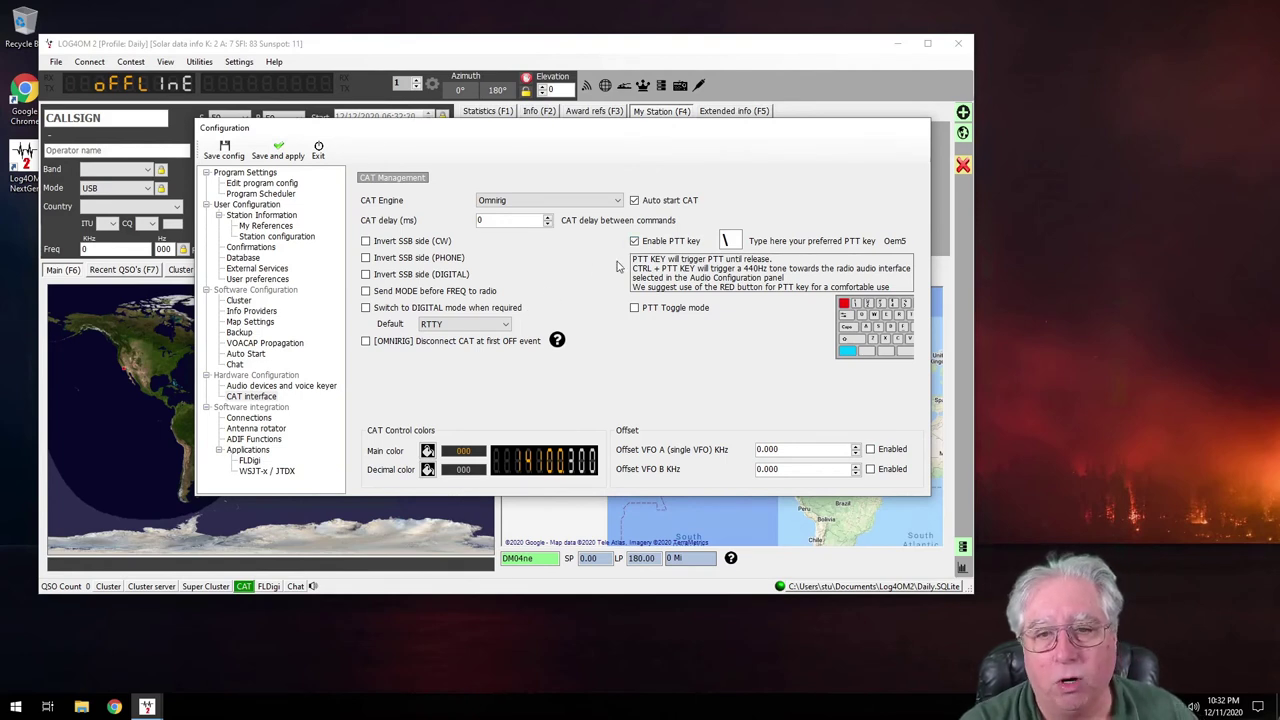
- Examine the UDP connection settings and the service types offered for inbound connections
click(246, 418)
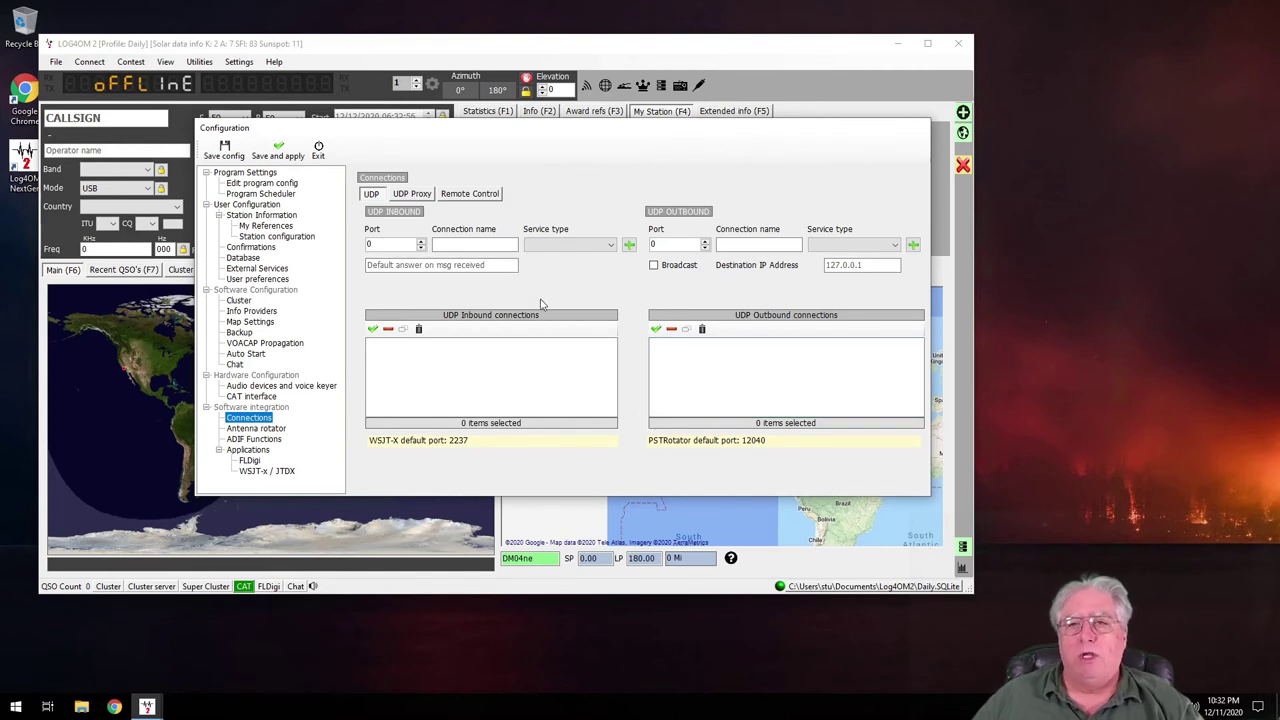
click(610, 246)
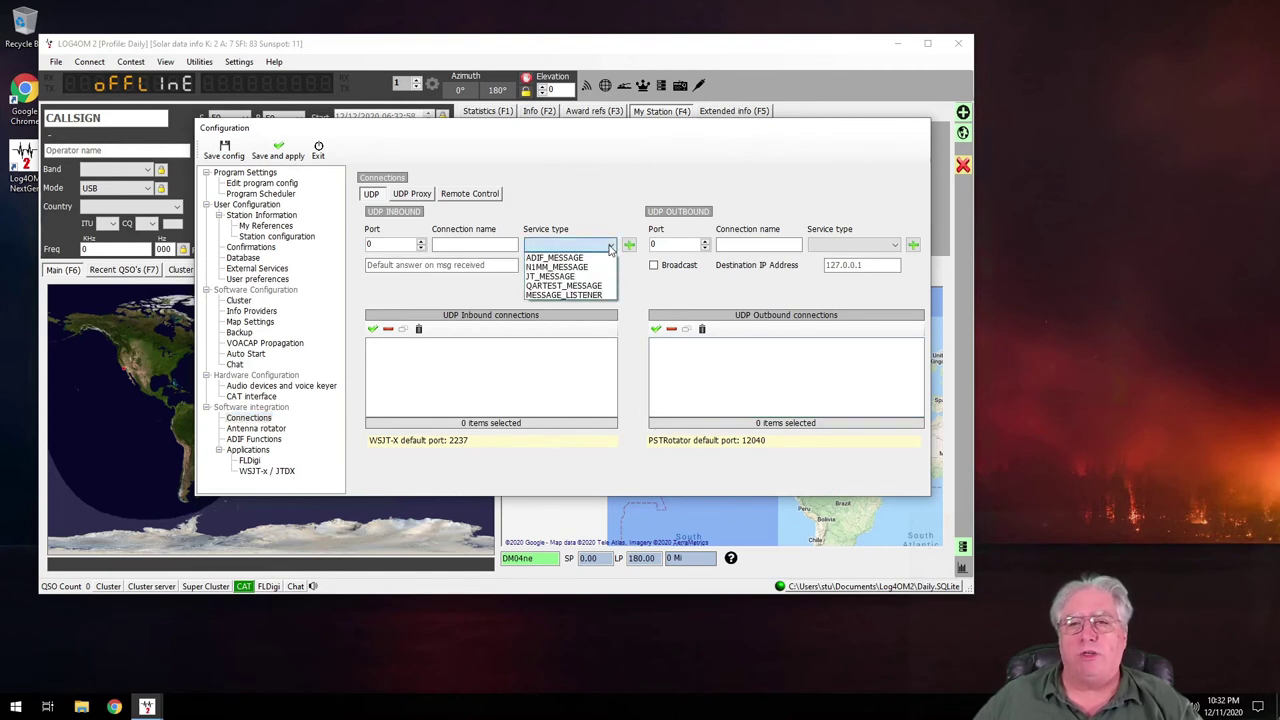
click(610, 246)
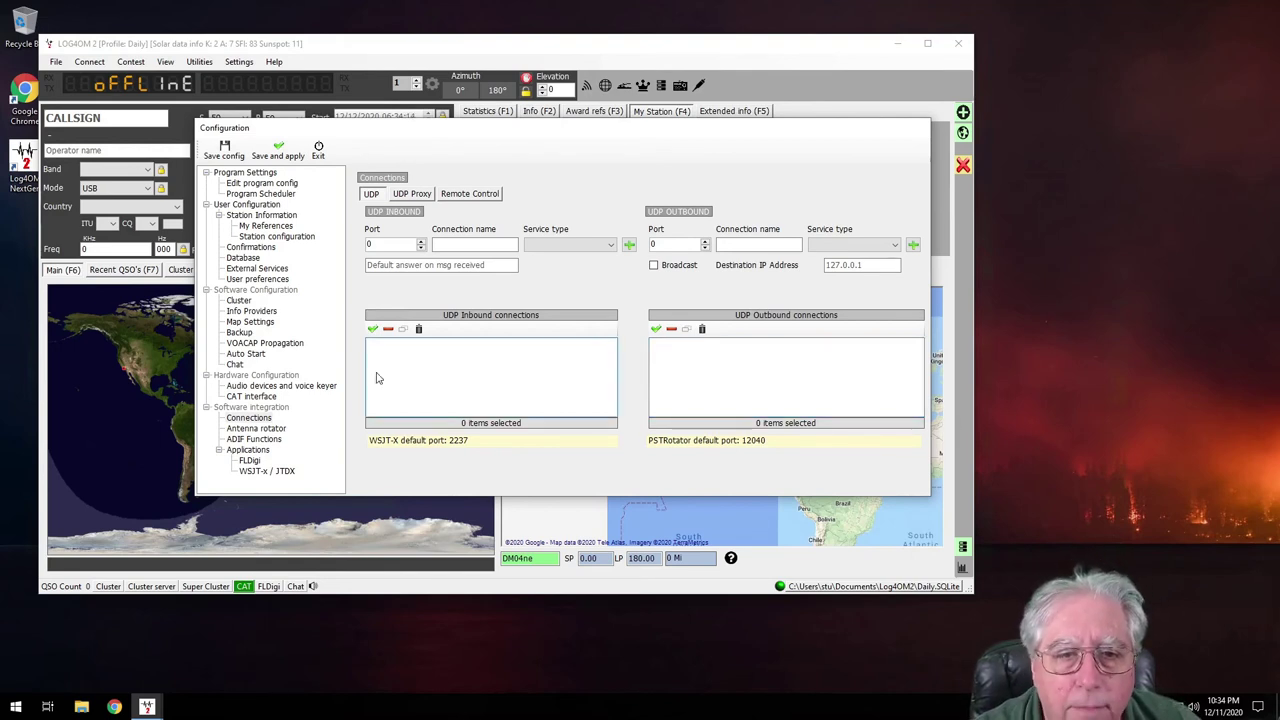
- Review the antenna rotator, ADIF functions, FLDigi and WSJT-x / JTDX settings, and save and apply the configuration
click(242, 430)
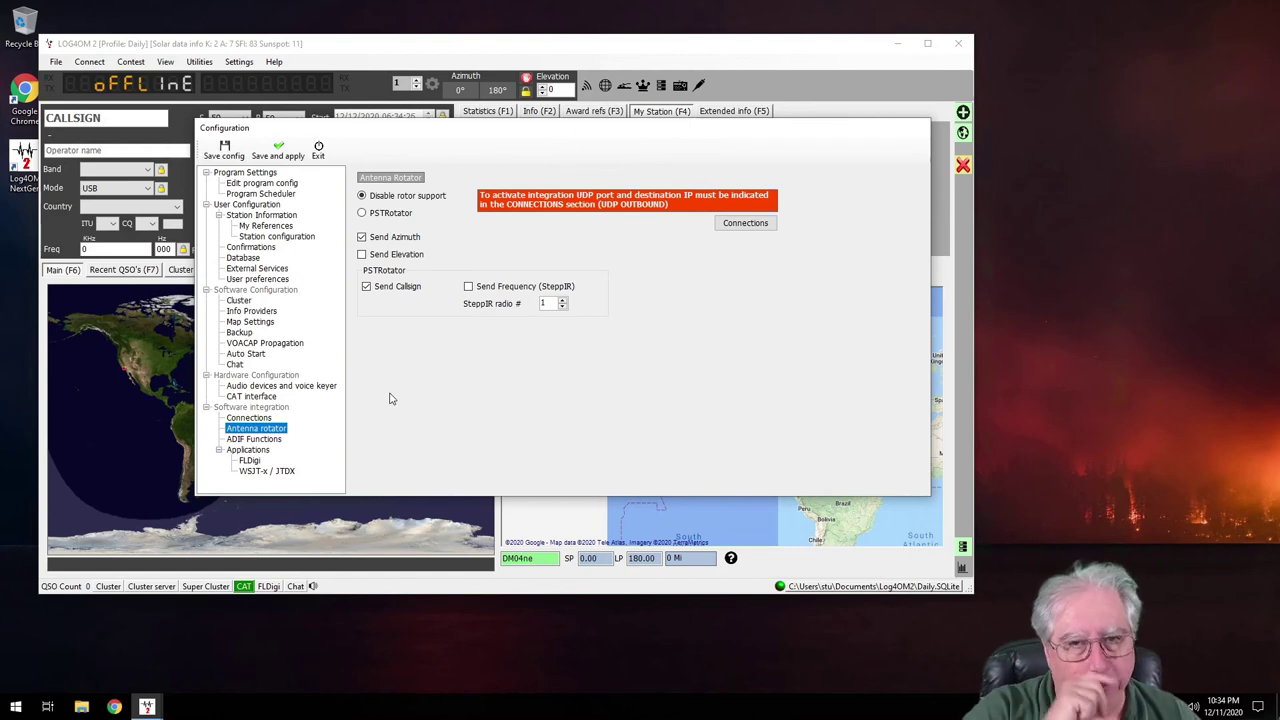
click(243, 441)
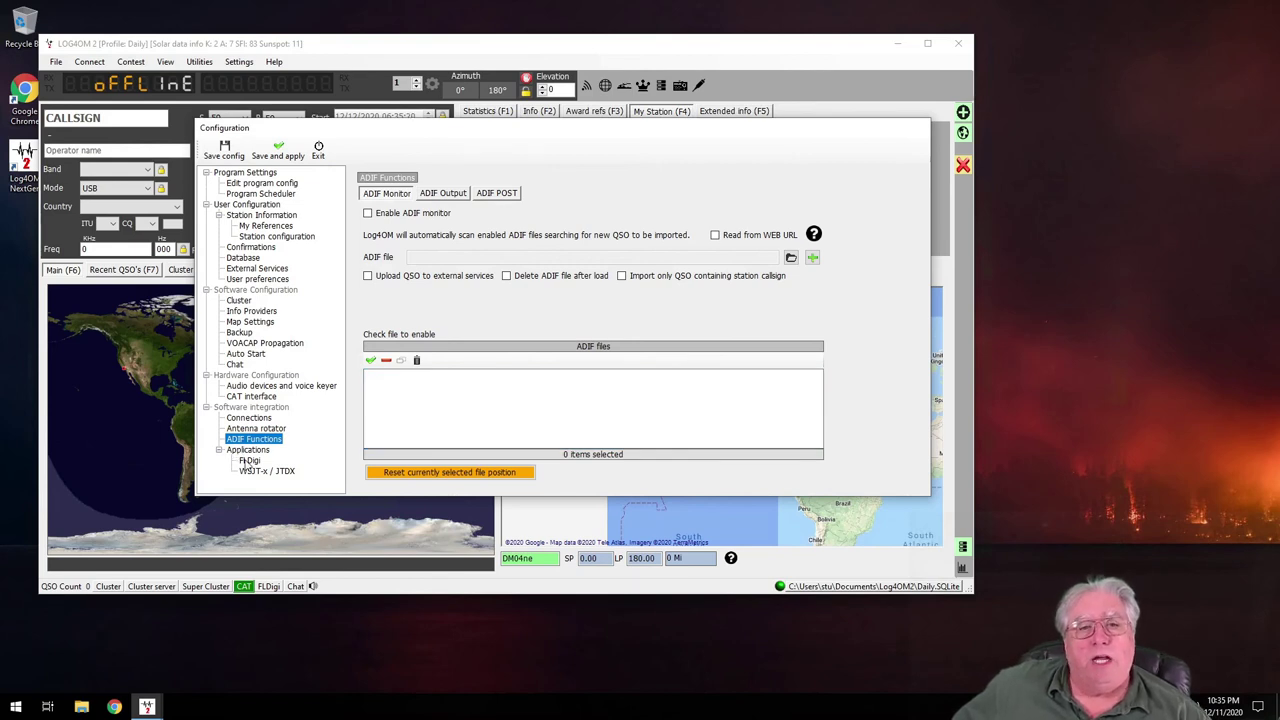
click(249, 461)
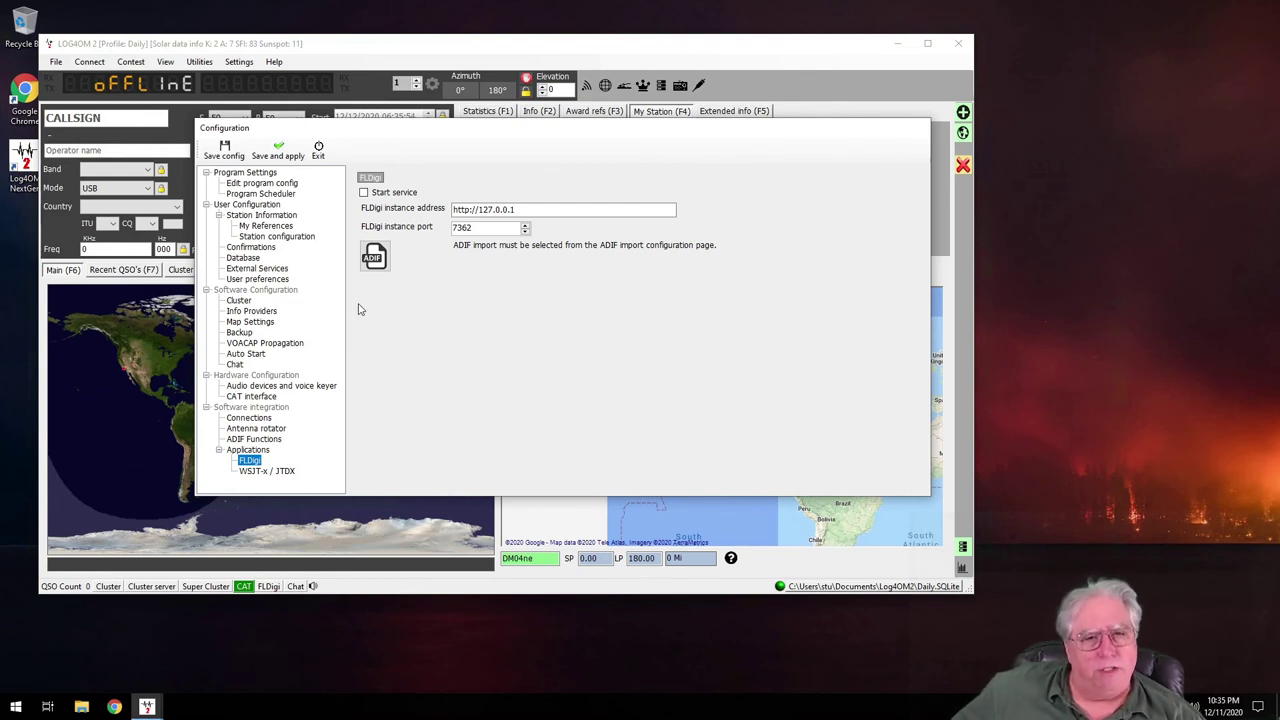
click(252, 472)
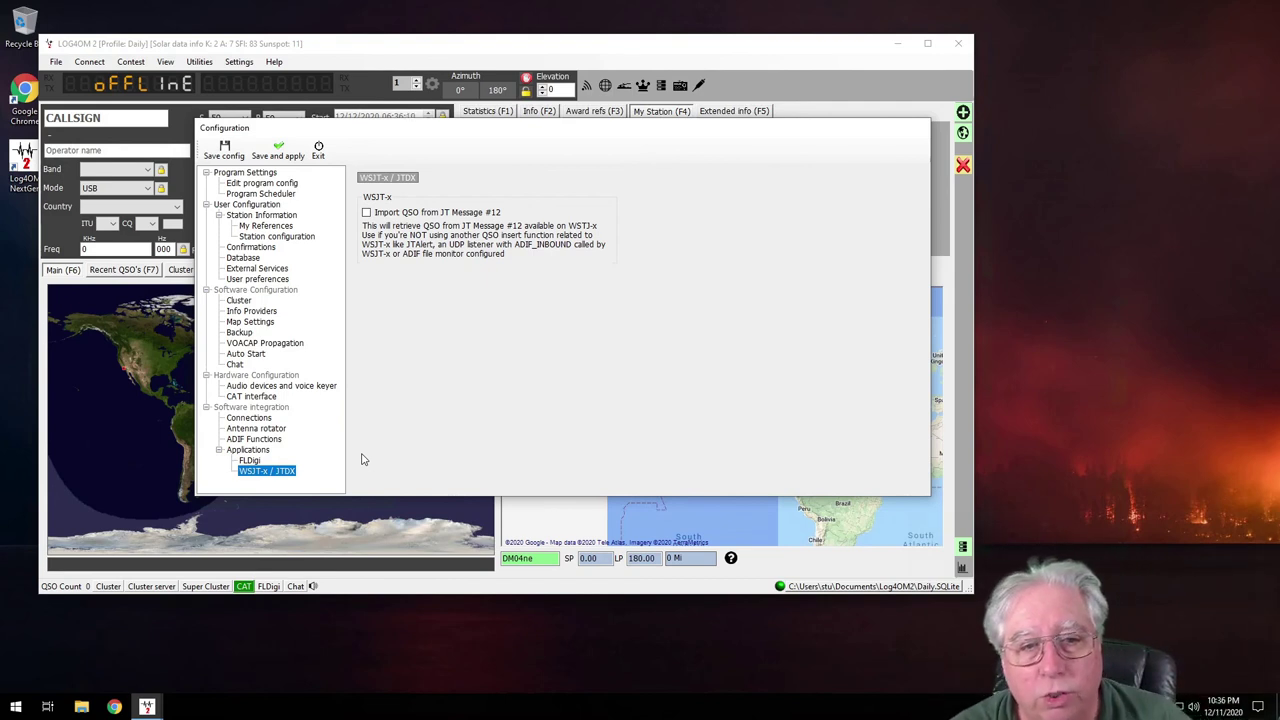
click(251, 439)
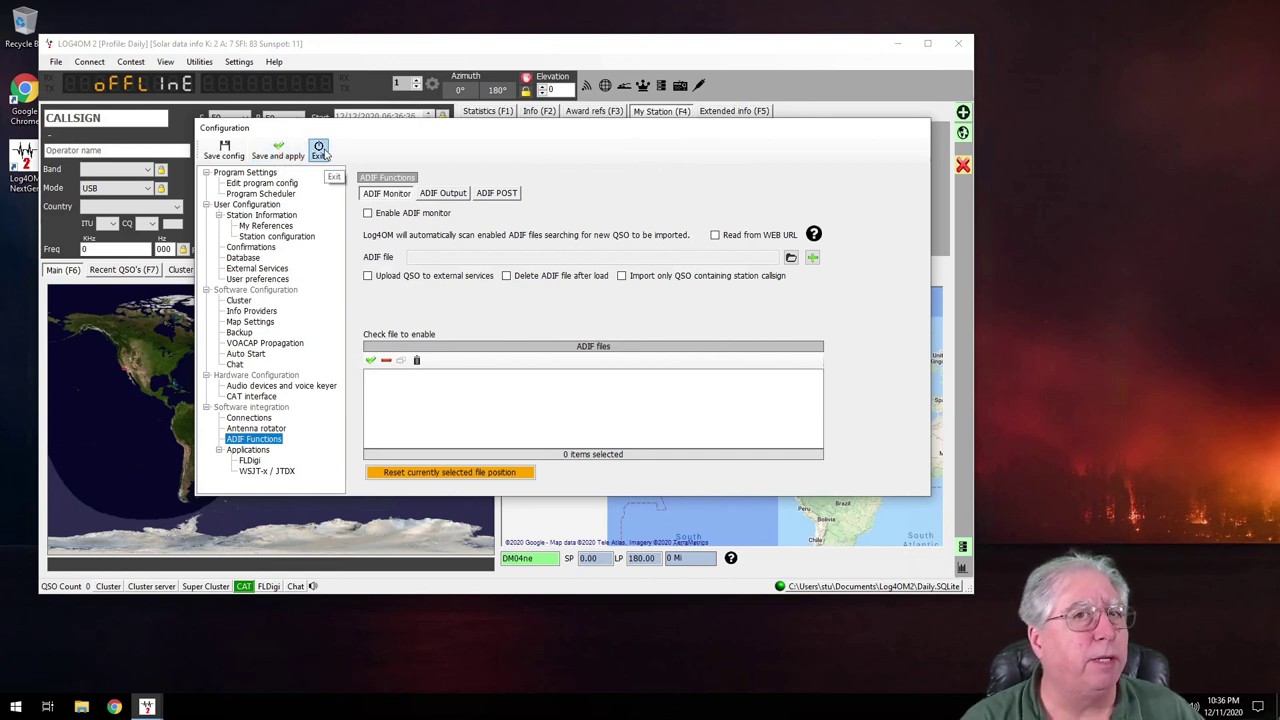
click(276, 156)
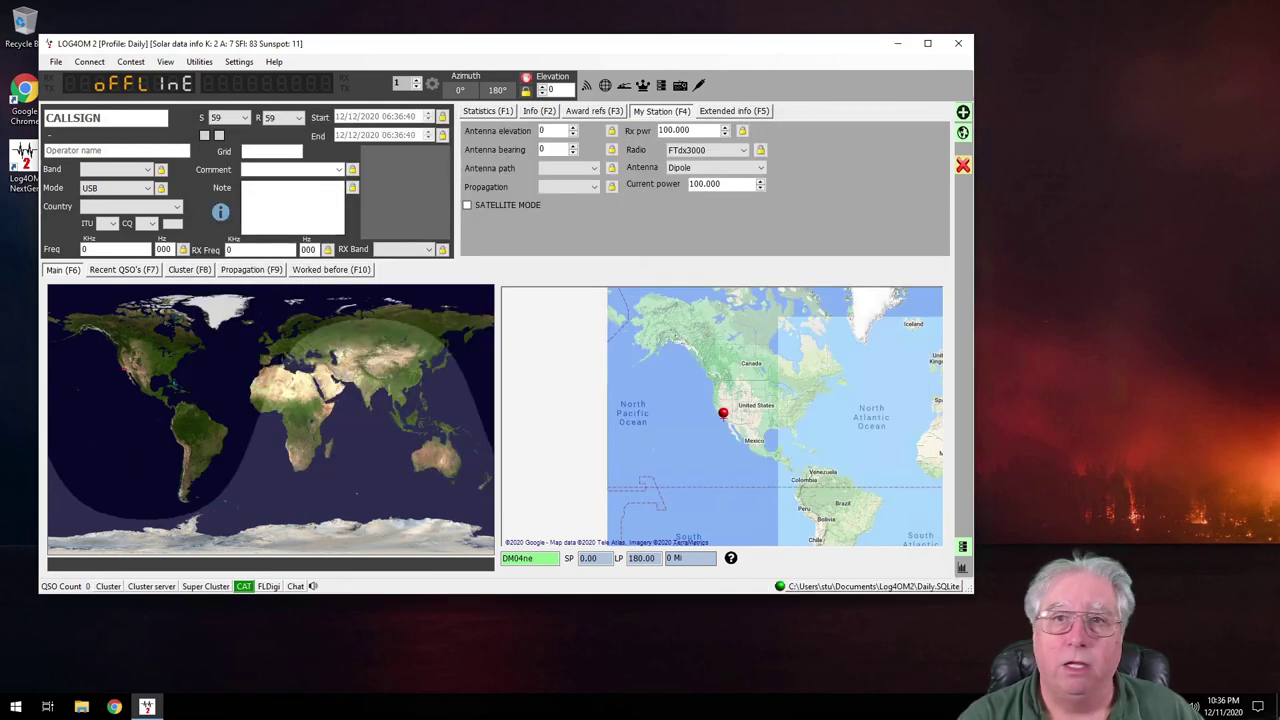